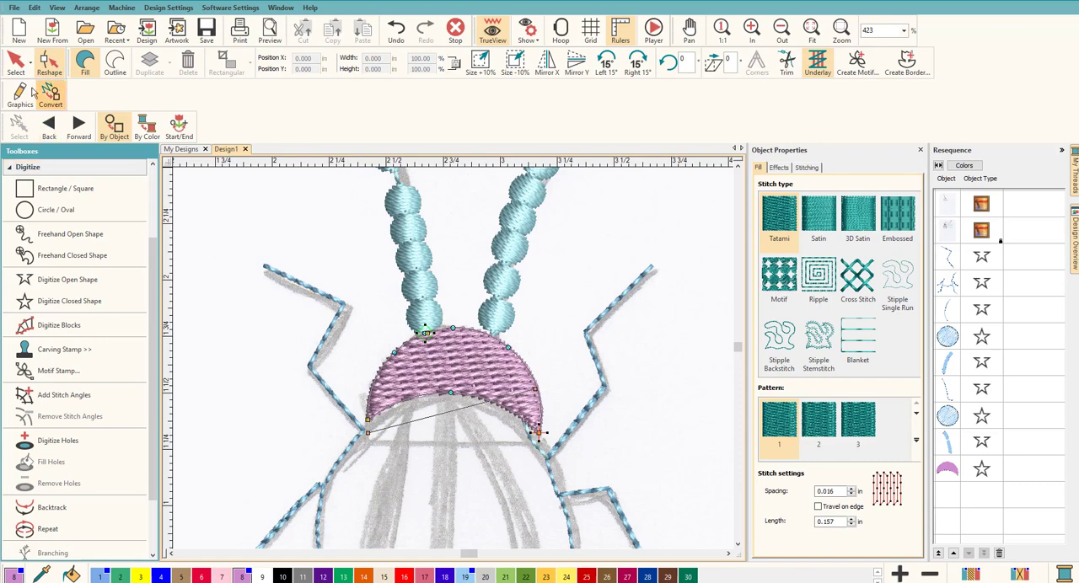
Select the beetle's head and examine the colored reference sketch with its handwritten stitching-order notes, comparing it with the stitched beetle
{"action": "left_click", "coordinate": [15, 60]}
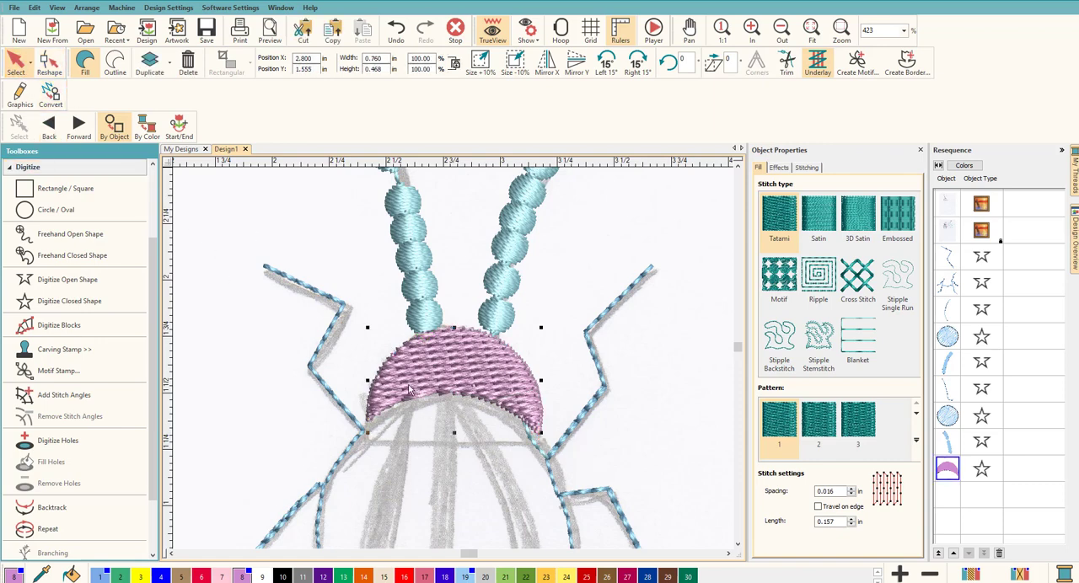
{"action": "scroll", "coordinate": [434, 357], "scroll_direction": "down", "scroll_amount": 5}
{"action": "scroll", "coordinate": [425, 354], "scroll_direction": "up", "scroll_amount": 3}
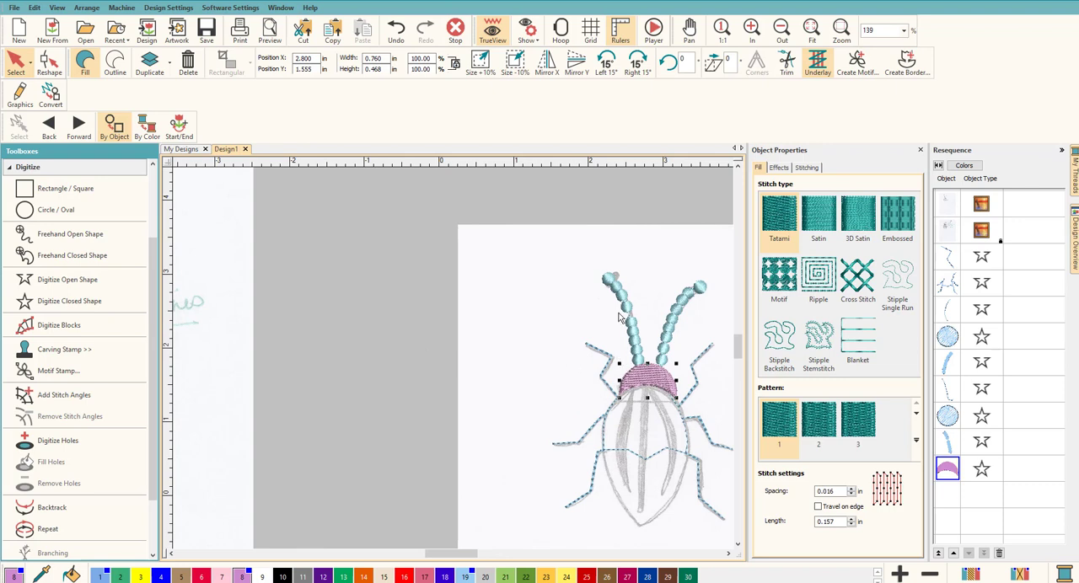
{"action": "scroll", "coordinate": [214, 354], "scroll_direction": "down", "scroll_amount": 2}
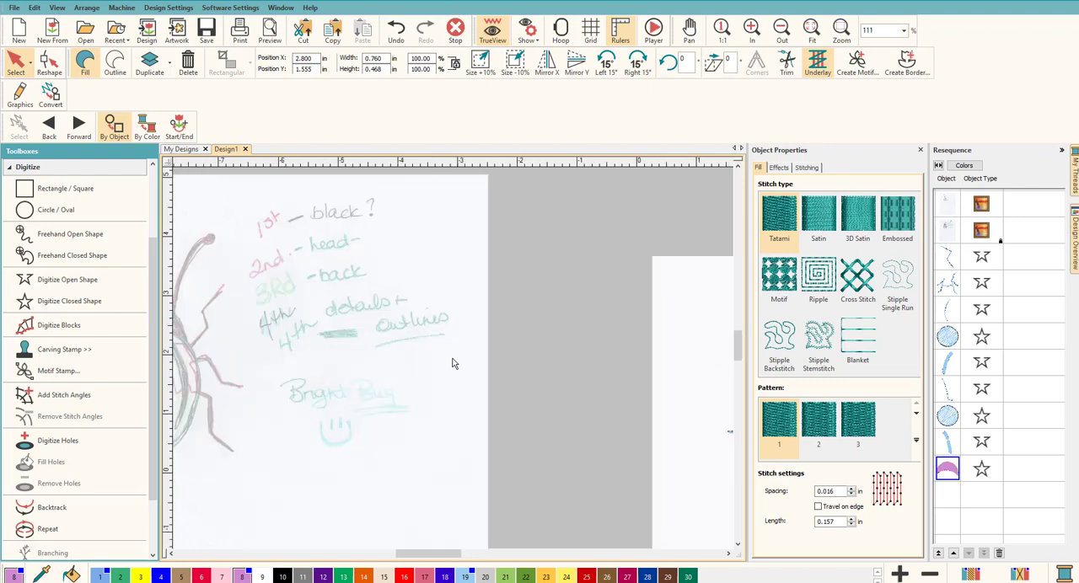
{"action": "scroll", "coordinate": [268, 329], "scroll_direction": "up", "scroll_amount": 1}
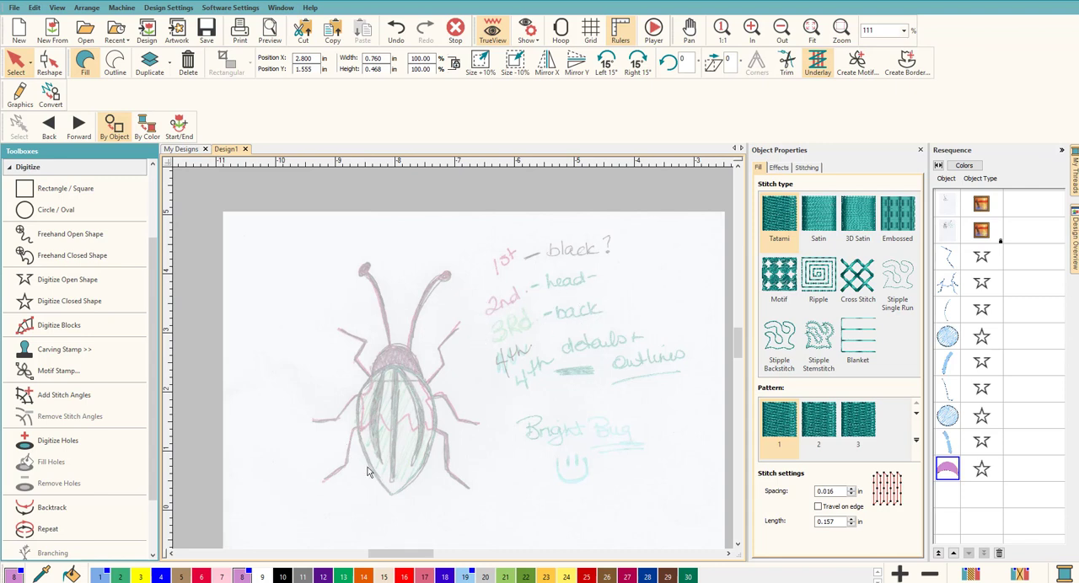
{"action": "scroll", "coordinate": [475, 366], "scroll_direction": "down", "scroll_amount": 5}
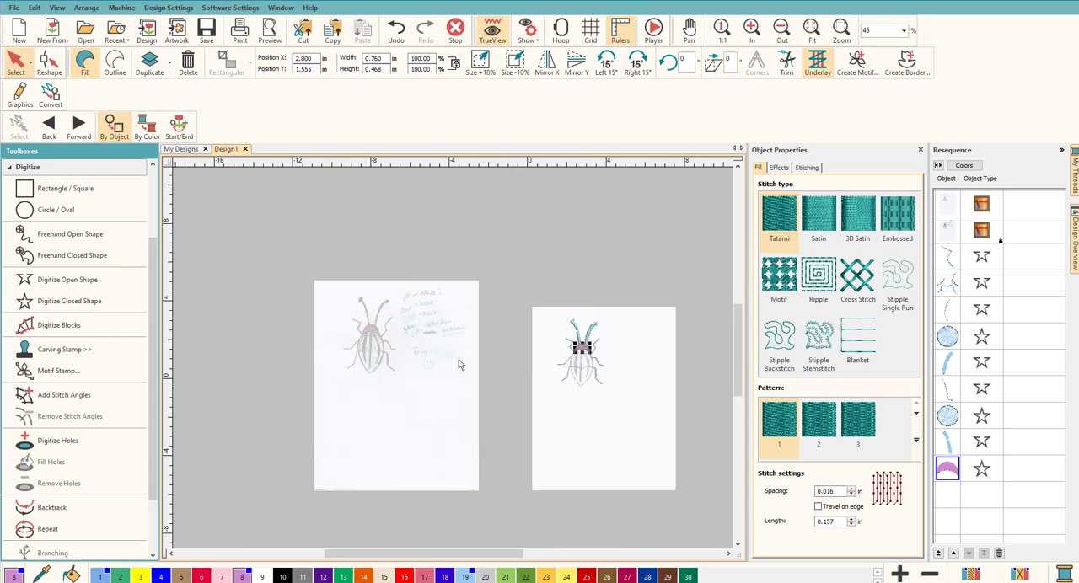
{"action": "scroll", "coordinate": [463, 362], "scroll_direction": "up", "scroll_amount": 5}
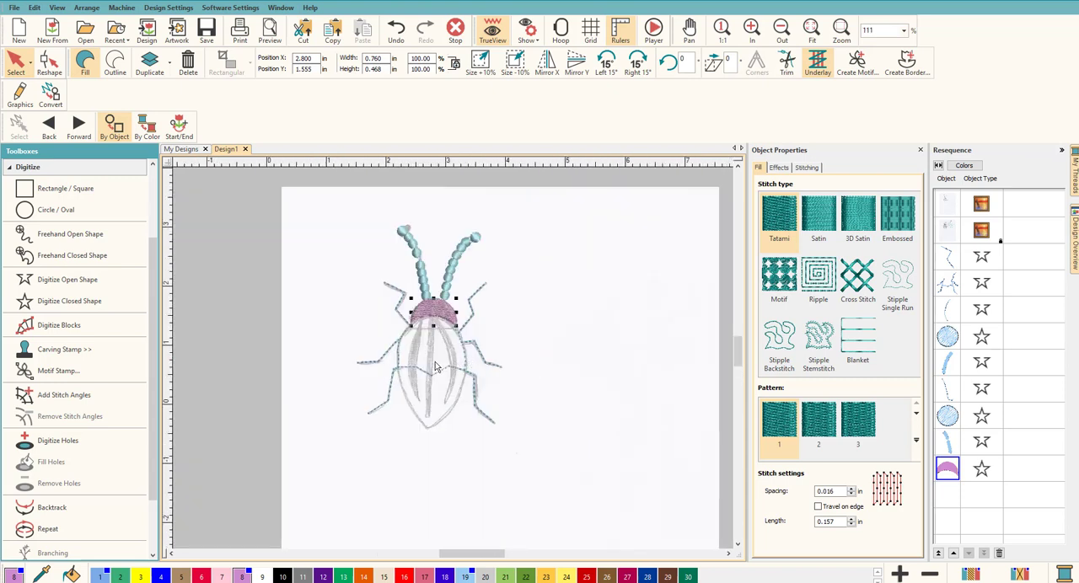
{"action": "scroll", "coordinate": [453, 363], "scroll_direction": "up", "scroll_amount": 1}
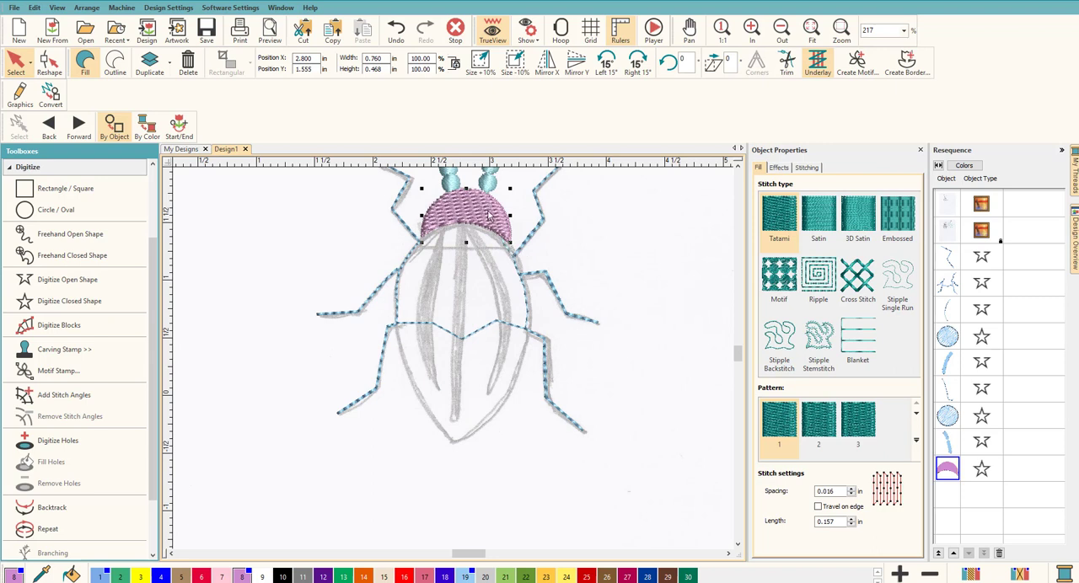
Try a Satin fill on the beetle's head, and set its stitch type to Embossed with the Oval5 pattern
{"action": "left_click", "coordinate": [821, 221]}
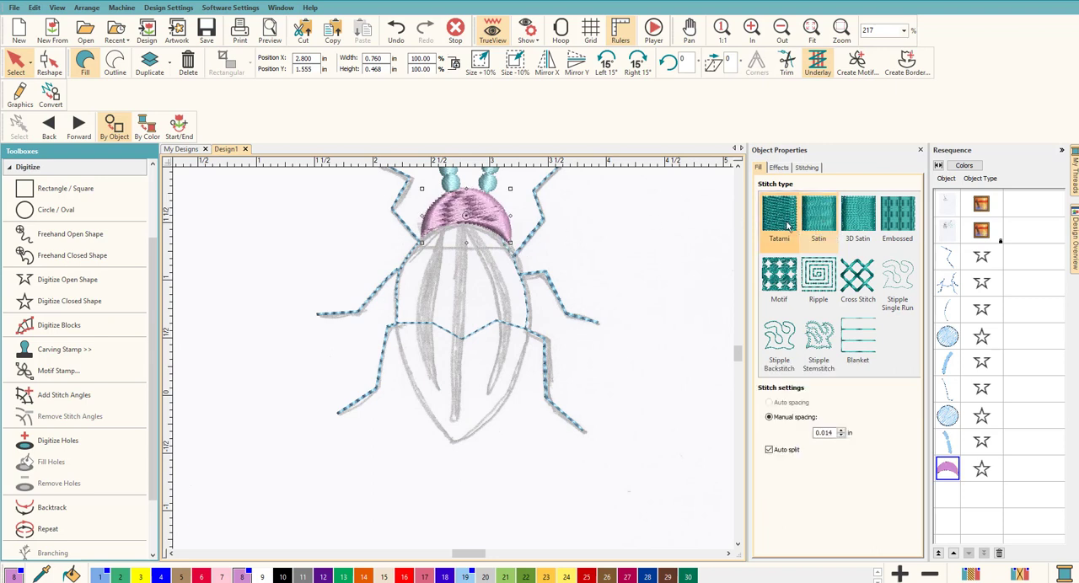
{"action": "left_click", "coordinate": [890, 221]}
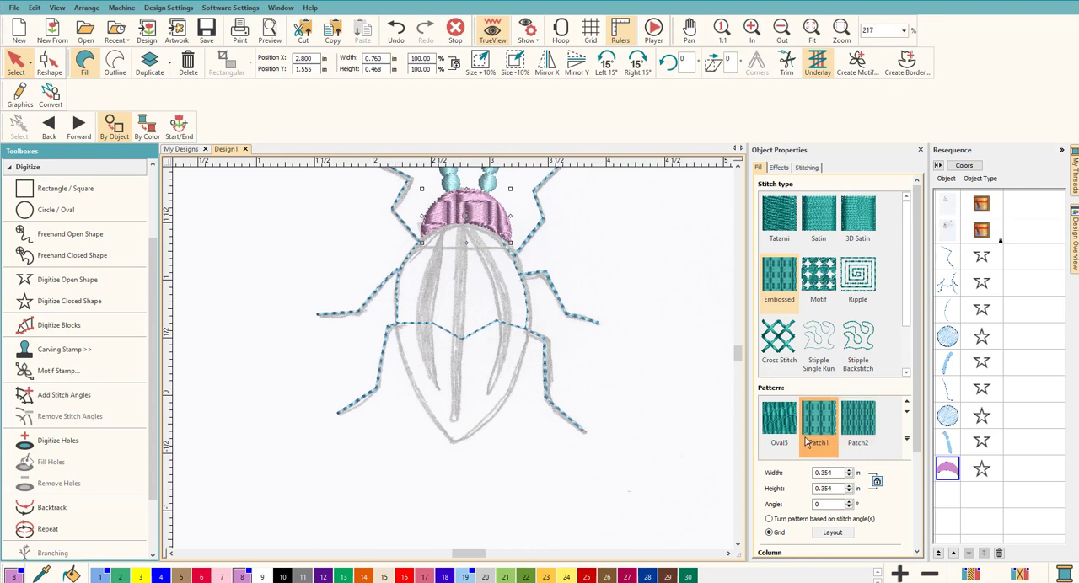
{"action": "left_click", "coordinate": [780, 430]}
Try the Patch6, Patch7 and Squigle1 patterns on the head's embossed fill, apply Squigle2 and deselect the head
{"action": "scroll", "coordinate": [809, 426], "scroll_direction": "down", "scroll_amount": 2}
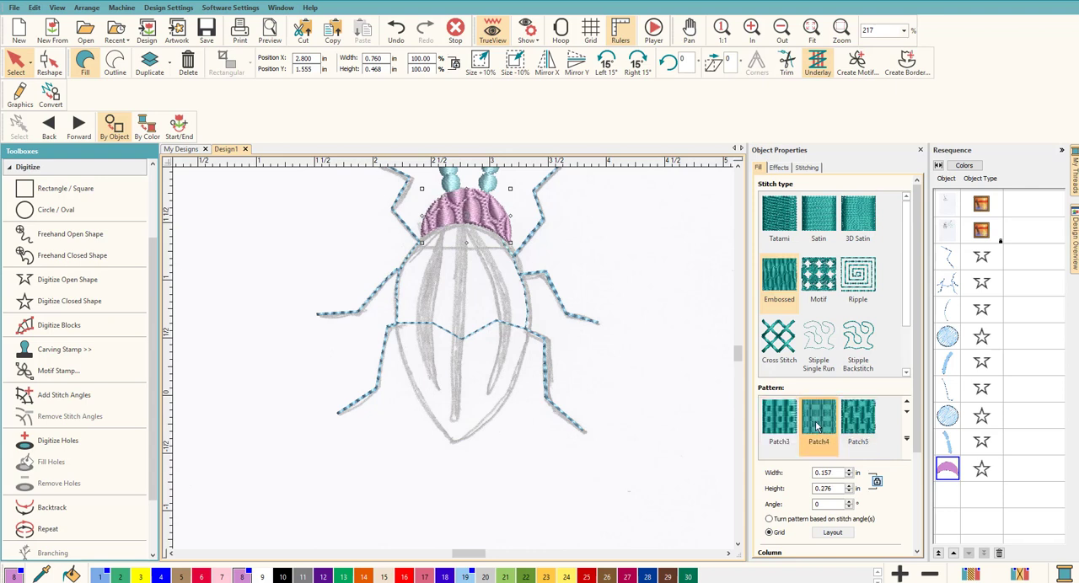
{"action": "scroll", "coordinate": [805, 426], "scroll_direction": "down", "scroll_amount": 1}
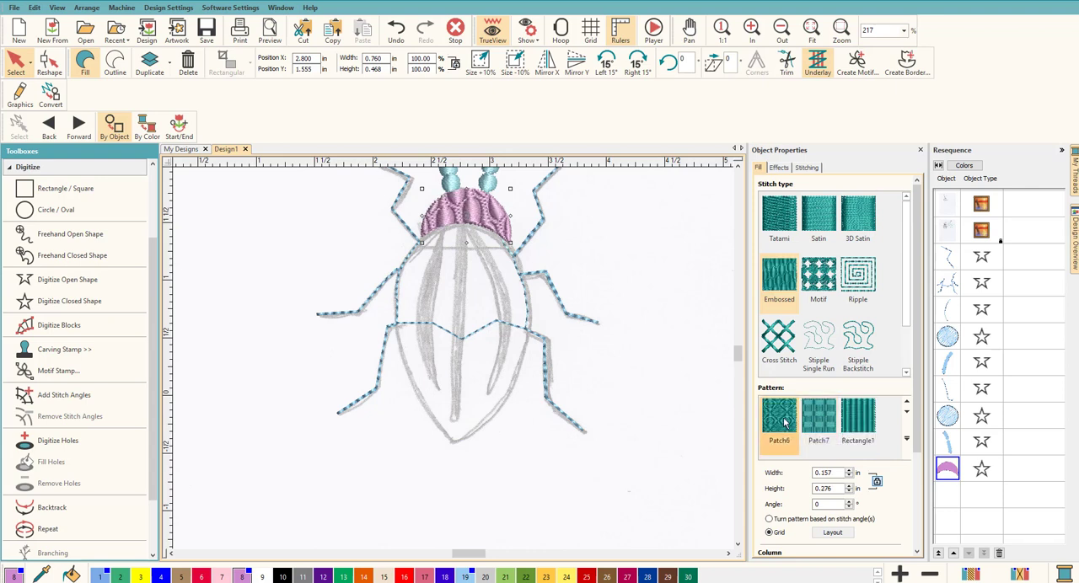
{"action": "left_click", "coordinate": [779, 422]}
{"action": "left_click", "coordinate": [830, 427]}
{"action": "scroll", "coordinate": [830, 429], "scroll_direction": "down", "scroll_amount": 1}
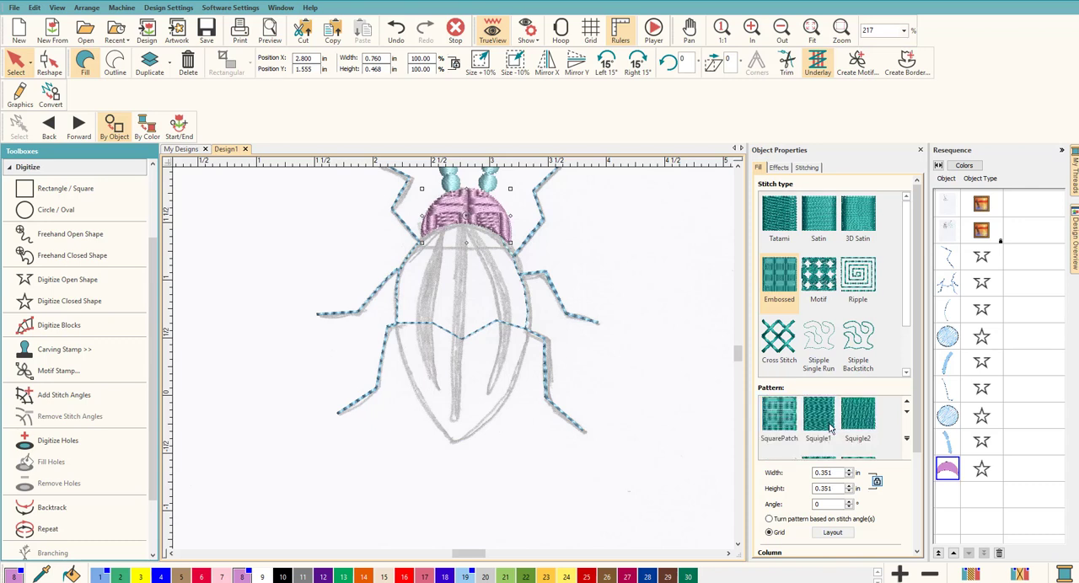
{"action": "left_click", "coordinate": [826, 430]}
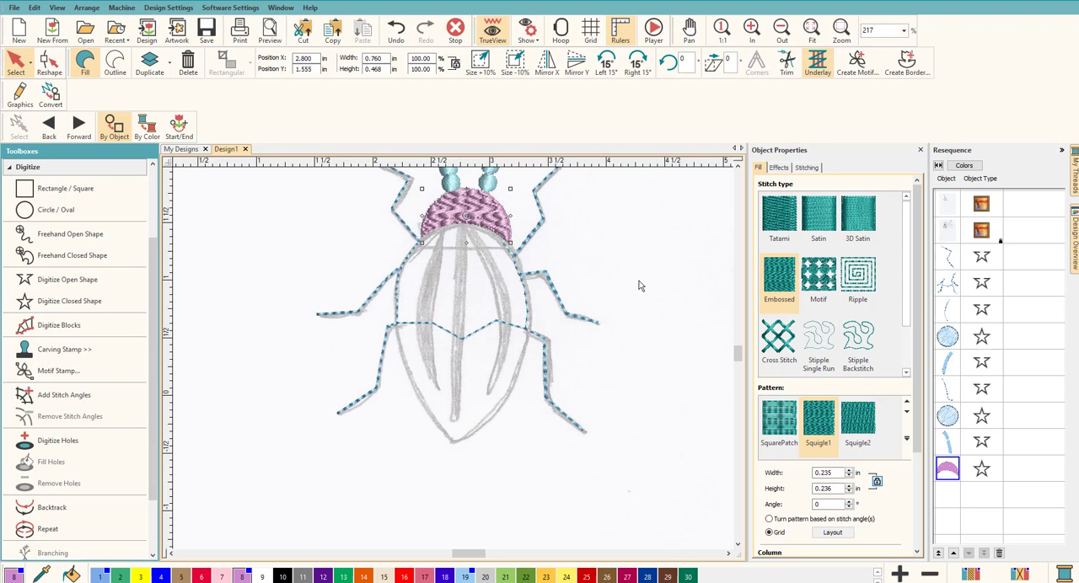
{"action": "left_click", "coordinate": [858, 419]}
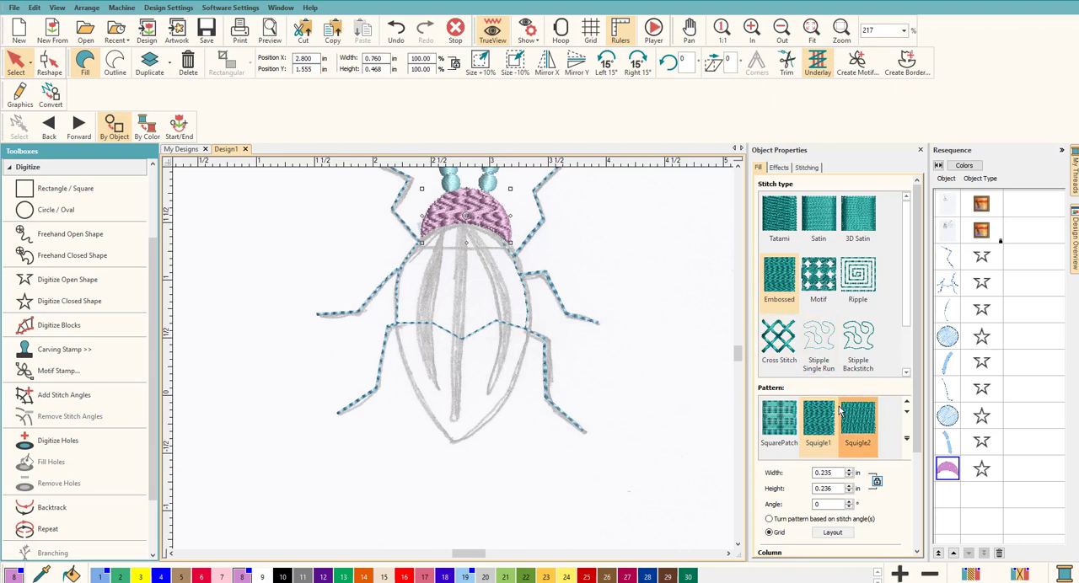
{"action": "left_click", "coordinate": [672, 281]}
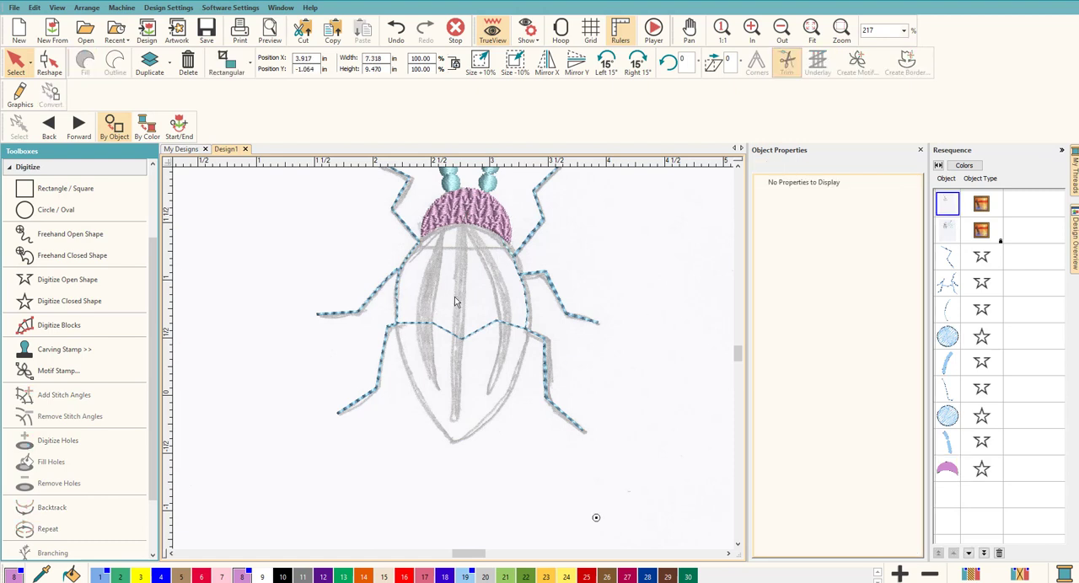
Start a closed shape in thread color 18 for the beetle's back, tracing its upper edge from the head's lower right corner towards the left
{"action": "scroll", "coordinate": [457, 298], "scroll_direction": "up", "scroll_amount": 1}
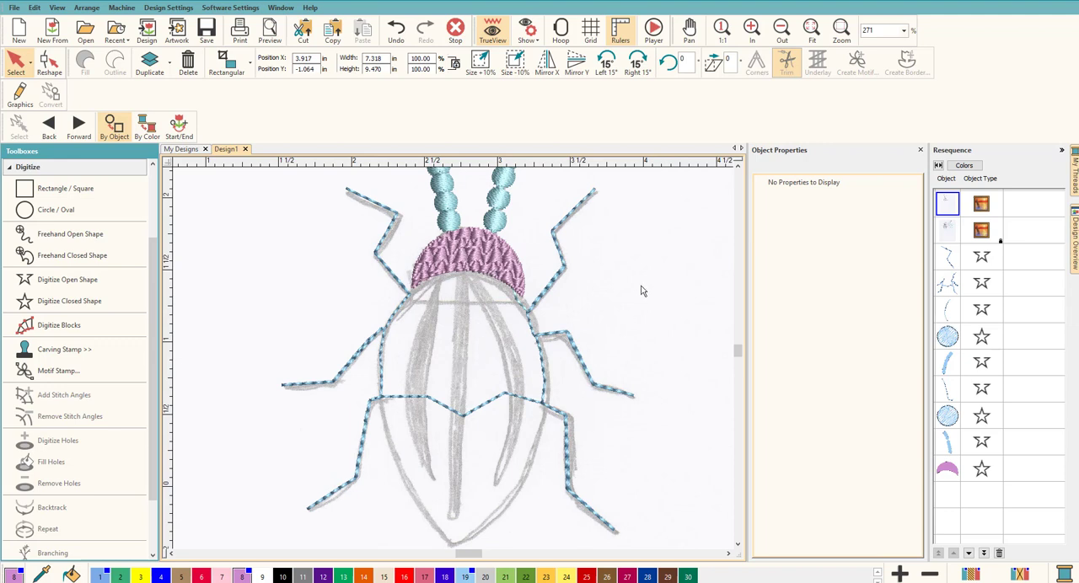
{"action": "left_click", "coordinate": [80, 303]}
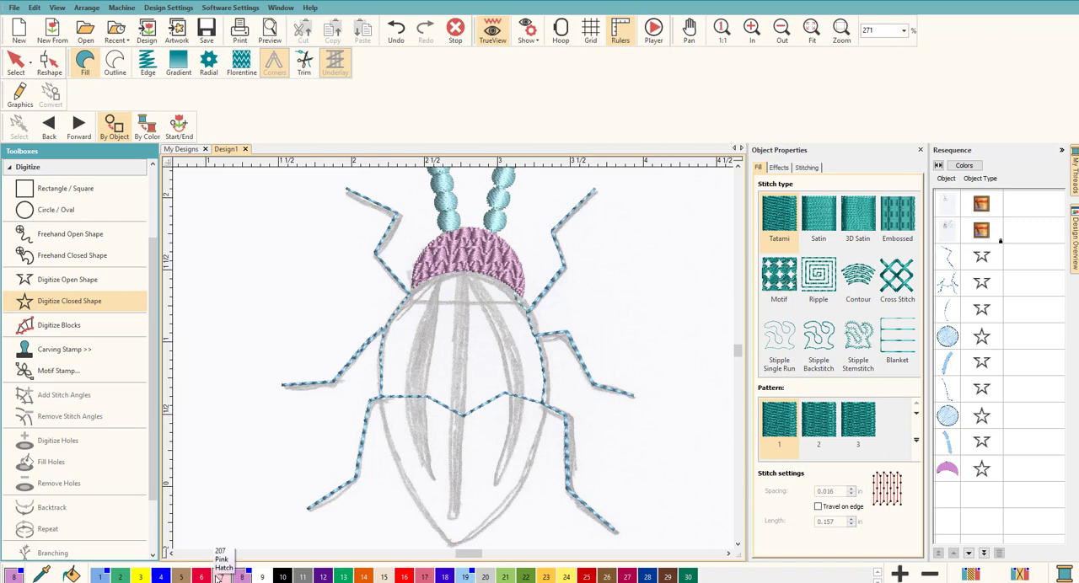
{"action": "left_click", "coordinate": [523, 298]}
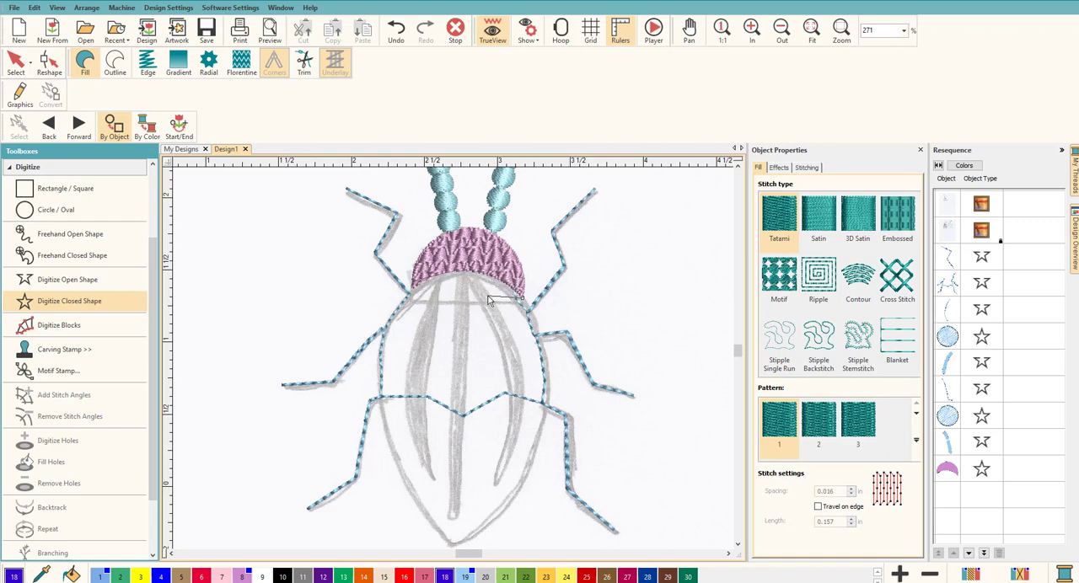
{"action": "scroll", "coordinate": [453, 359], "scroll_direction": "up", "scroll_amount": 2}
{"action": "scroll", "coordinate": [442, 361], "scroll_direction": "up", "scroll_amount": 1}
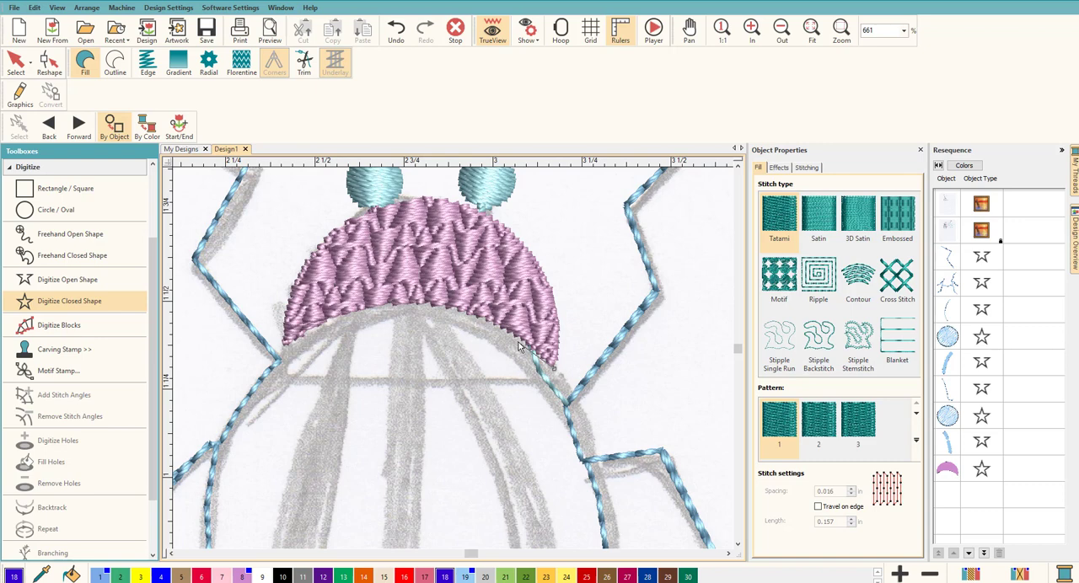
{"action": "scroll", "coordinate": [518, 346], "scroll_direction": "down", "scroll_amount": 1}
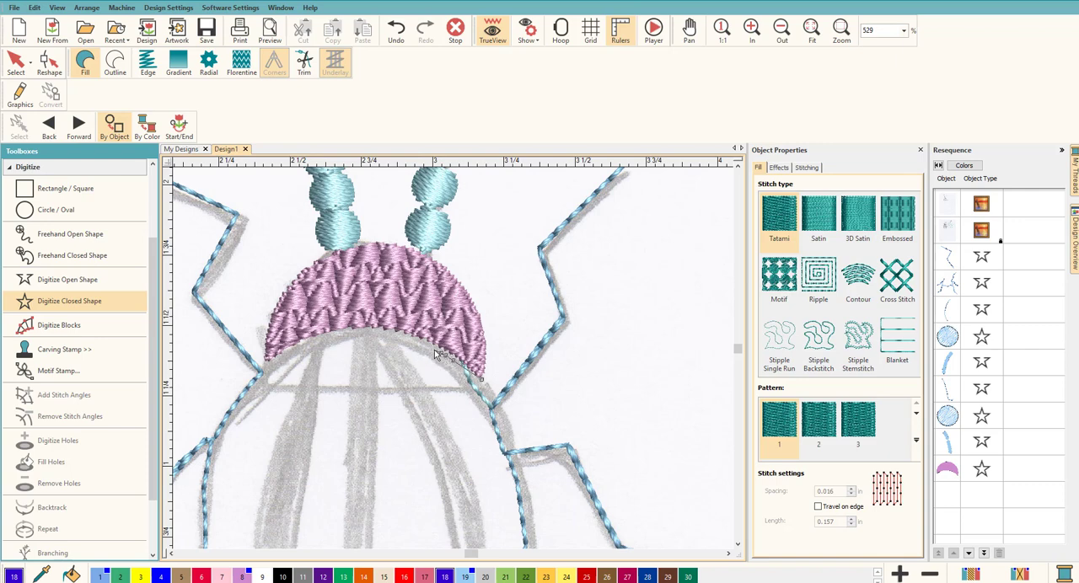
{"action": "right_click", "coordinate": [421, 341]}
{"action": "right_click", "coordinate": [408, 339]}
{"action": "right_click", "coordinate": [404, 339]}
{"action": "right_click", "coordinate": [401, 338]}
{"action": "scroll", "coordinate": [424, 379], "scroll_direction": "up", "scroll_amount": 3}
{"action": "scroll", "coordinate": [452, 360], "scroll_direction": "down", "scroll_amount": 3}
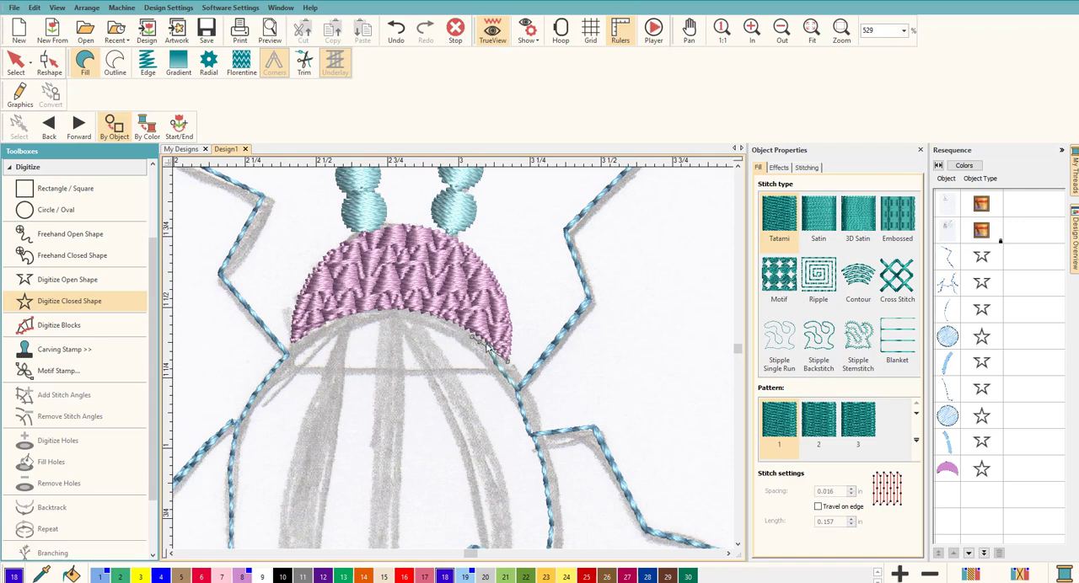
{"action": "left_click", "coordinate": [400, 311]}
{"action": "key", "text": "Return"}
Continue the back's outline down its left side, from the left middle leg to the left hind leg joint
{"action": "left_click", "coordinate": [240, 421]}
{"action": "left_click", "coordinate": [739, 547]}
{"action": "left_click", "coordinate": [739, 547]}
{"action": "left_click", "coordinate": [739, 547]}
{"action": "left_click", "coordinate": [739, 547]}
{"action": "left_click", "coordinate": [738, 547]}
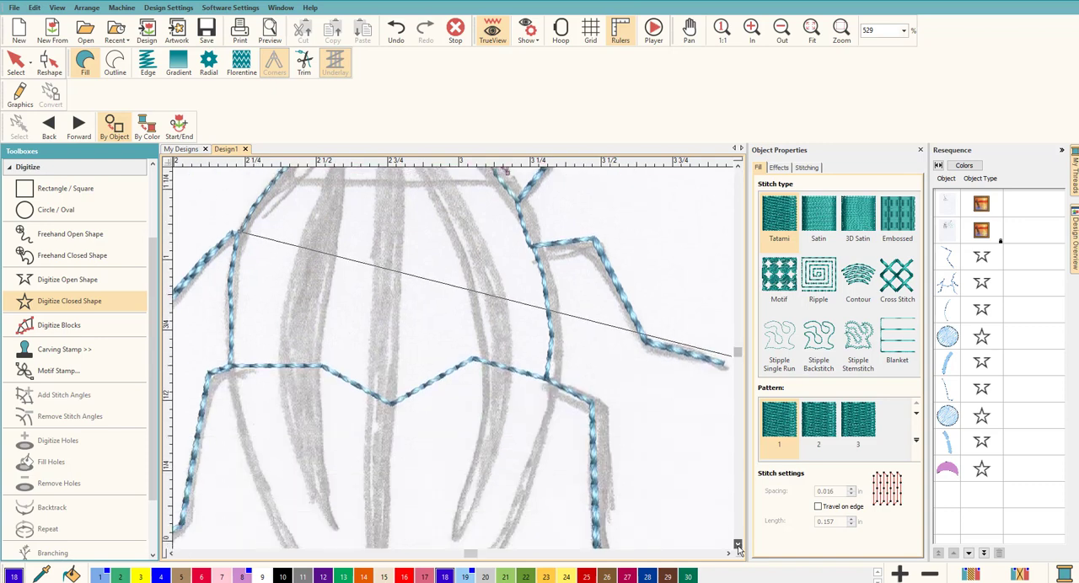
{"action": "left_click", "coordinate": [739, 547]}
{"action": "scroll", "coordinate": [453, 362], "scroll_direction": "down", "scroll_amount": 2}
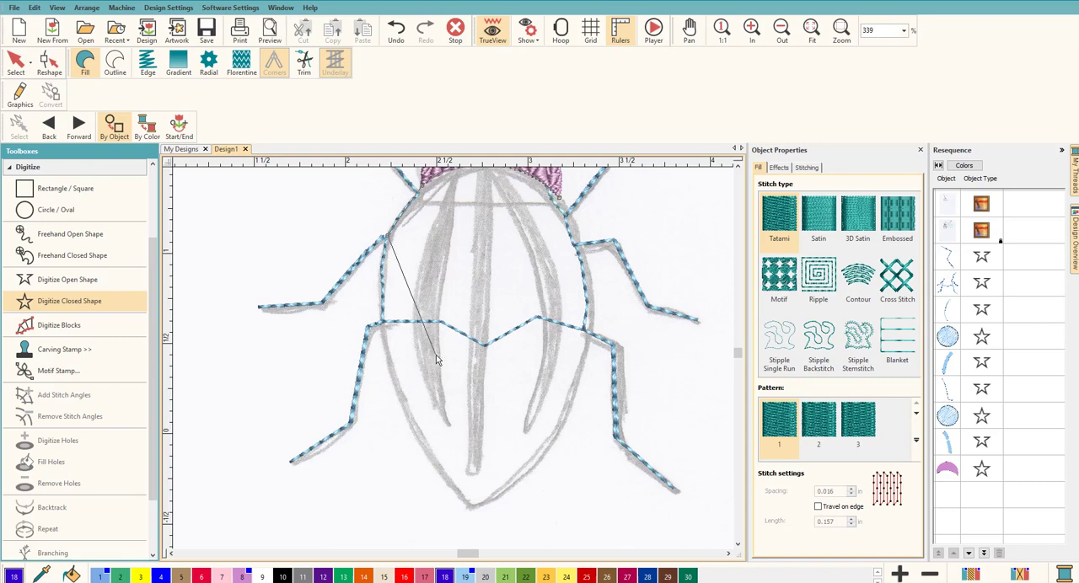
{"action": "left_click", "coordinate": [385, 322]}
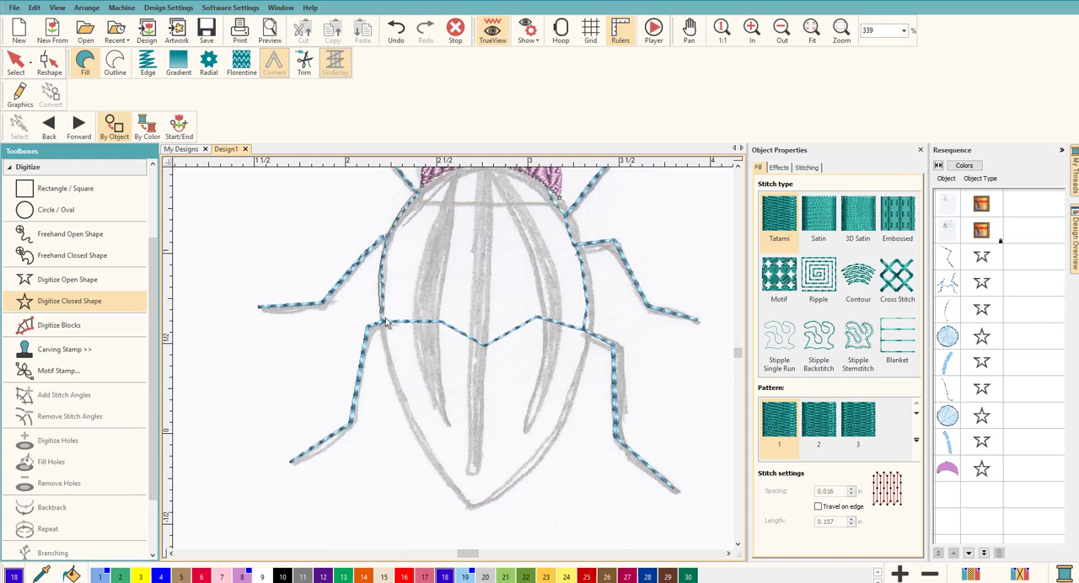
Trace the outline with curve points around the pointed lower tip and up the right side, and complete the filled back shape
{"action": "right_click", "coordinate": [406, 404]}
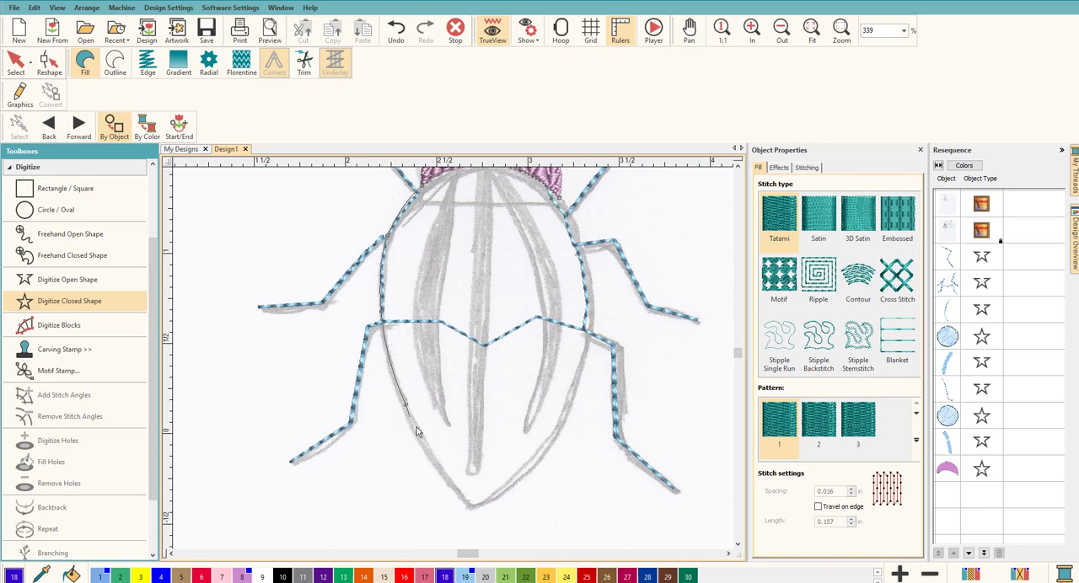
{"action": "right_click", "coordinate": [445, 476]}
{"action": "right_click", "coordinate": [526, 476]}
{"action": "right_click", "coordinate": [574, 396]}
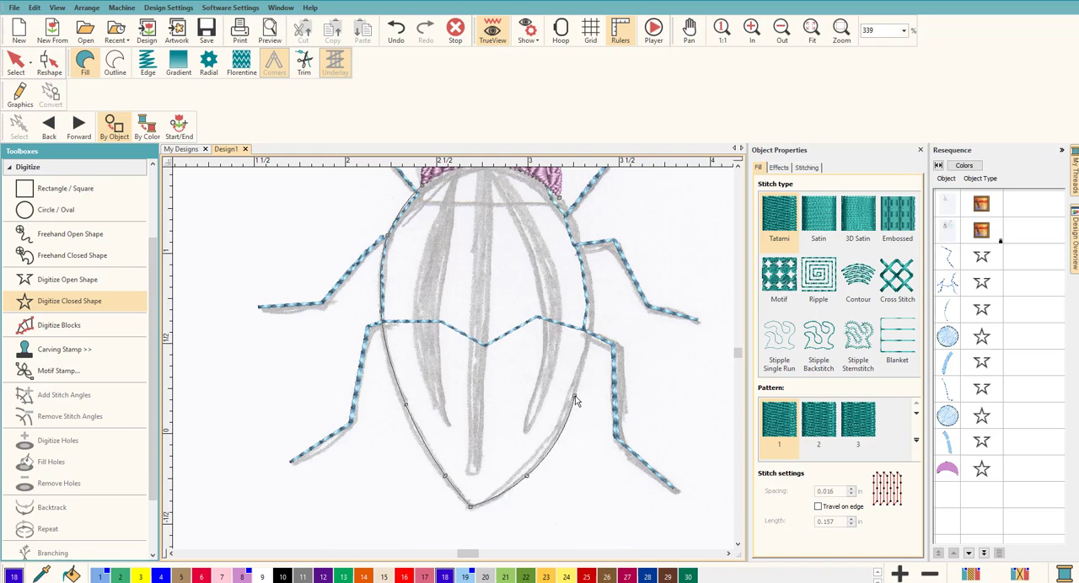
{"action": "right_click", "coordinate": [593, 291]}
{"action": "left_click", "coordinate": [738, 167]}
{"action": "left_click", "coordinate": [738, 168]}
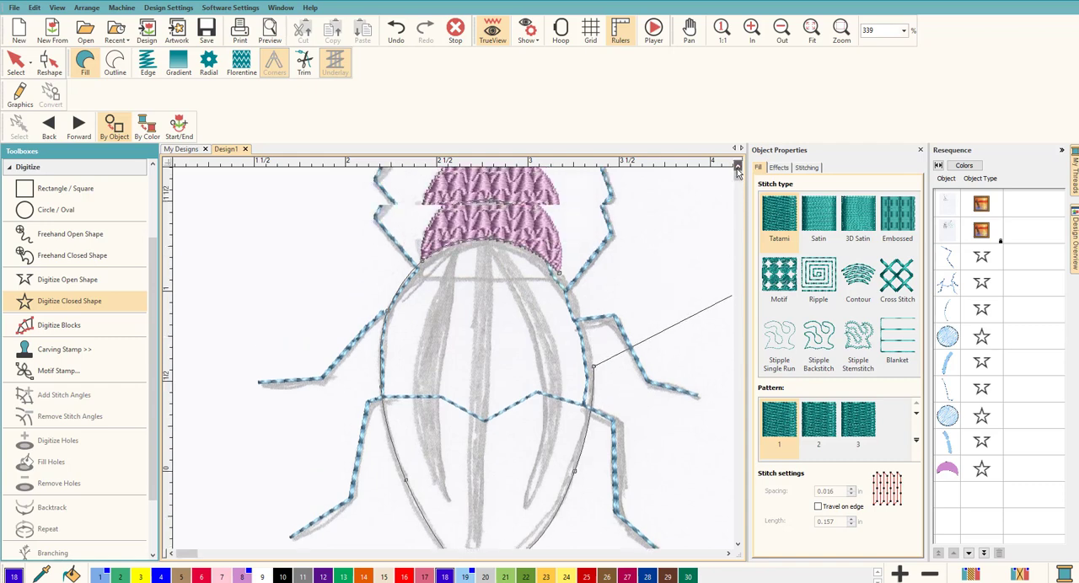
{"action": "left_click", "coordinate": [739, 168]}
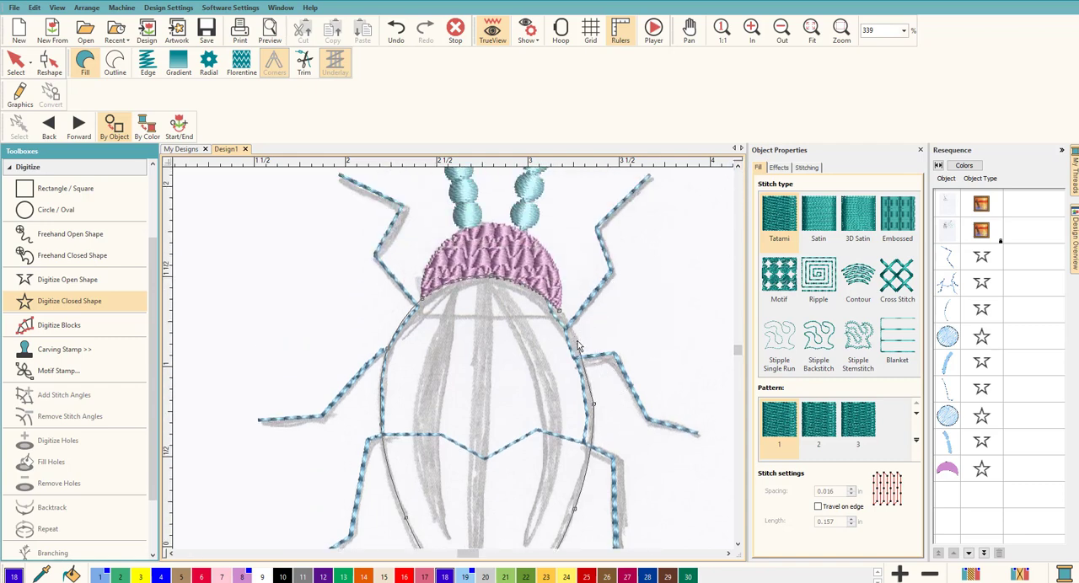
{"action": "right_click", "coordinate": [577, 341]}
{"action": "key", "text": "Return"}
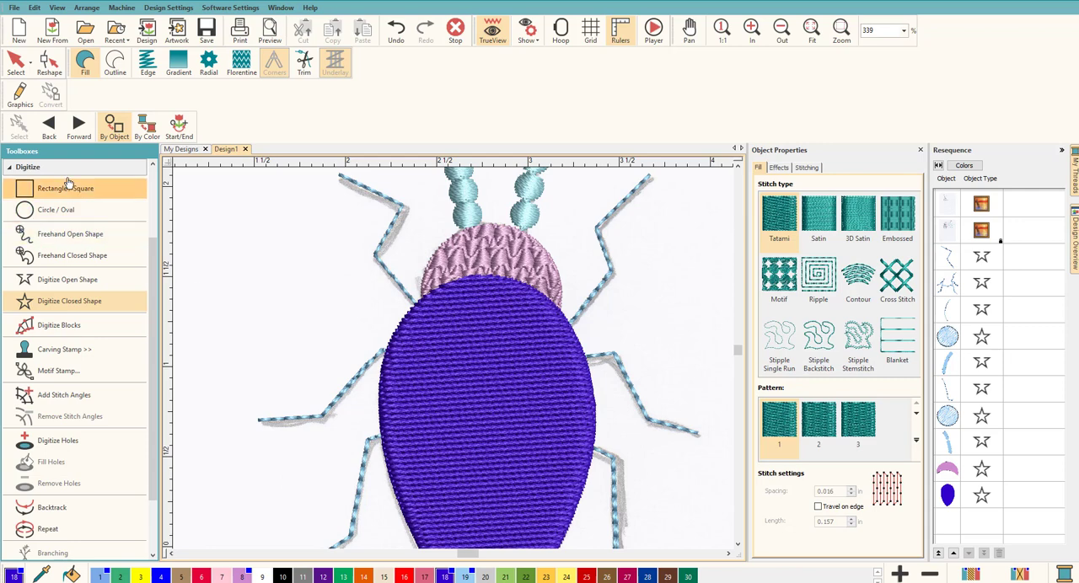
Reshape the back's stitch angle line so the Tatami stitches run diagonally, and check the lower tip against the sketch
{"action": "left_click", "coordinate": [16, 63]}
{"action": "left_click", "coordinate": [264, 269]}
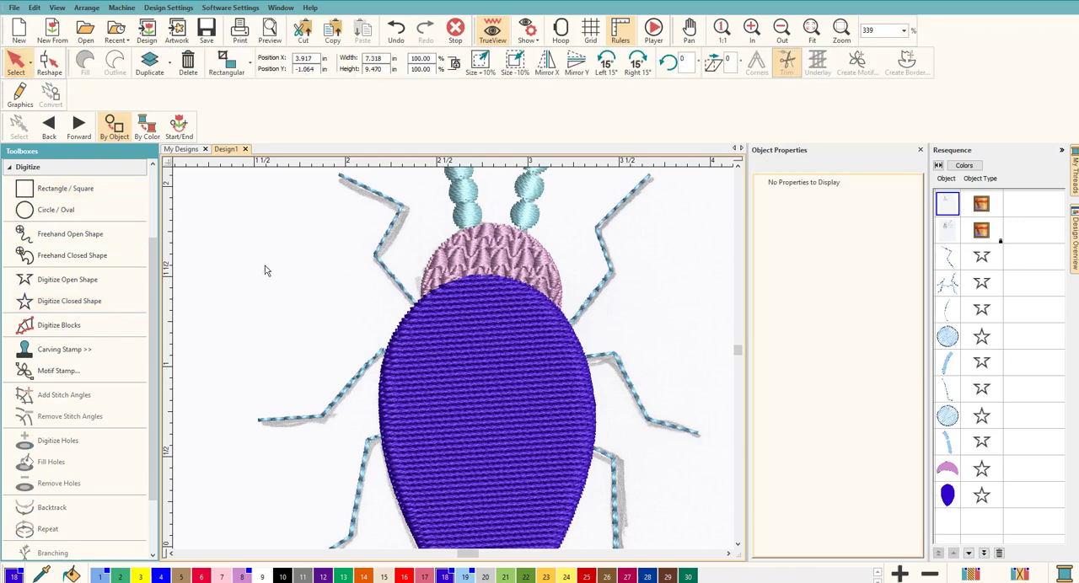
{"action": "scroll", "coordinate": [466, 366], "scroll_direction": "down", "scroll_amount": 4}
{"action": "scroll", "coordinate": [439, 380], "scroll_direction": "up", "scroll_amount": 3}
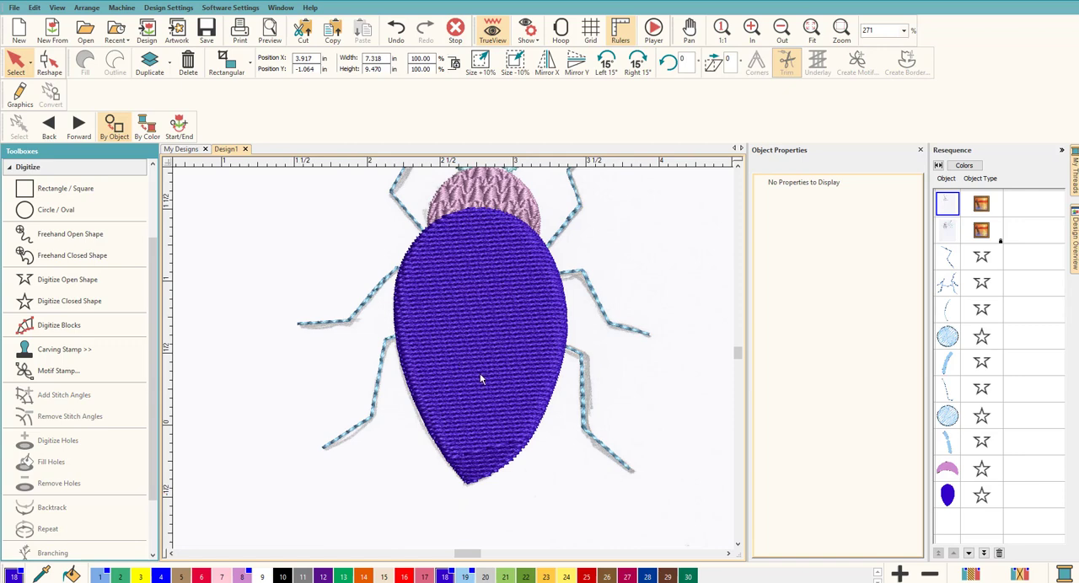
{"action": "left_click", "coordinate": [480, 374]}
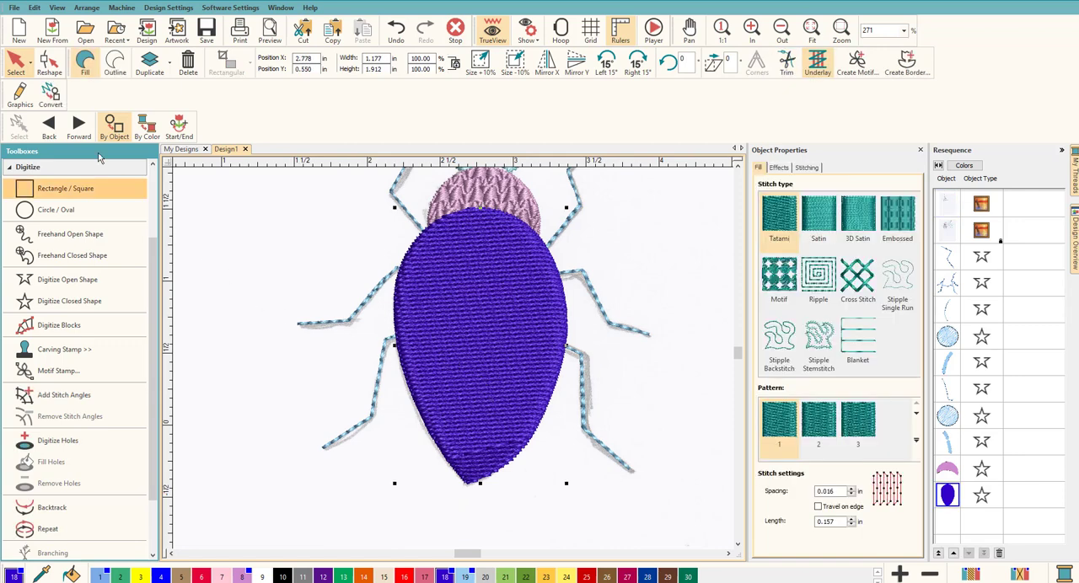
{"action": "left_click", "coordinate": [49, 61]}
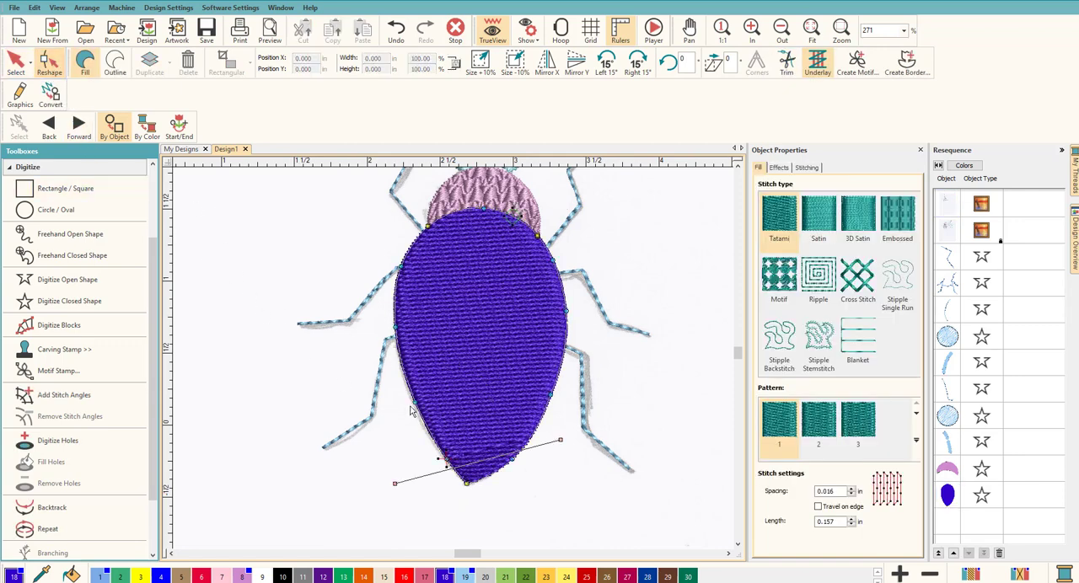
{"action": "left_click_drag", "start_coordinate": [560, 440], "coordinate": [242, 331]}
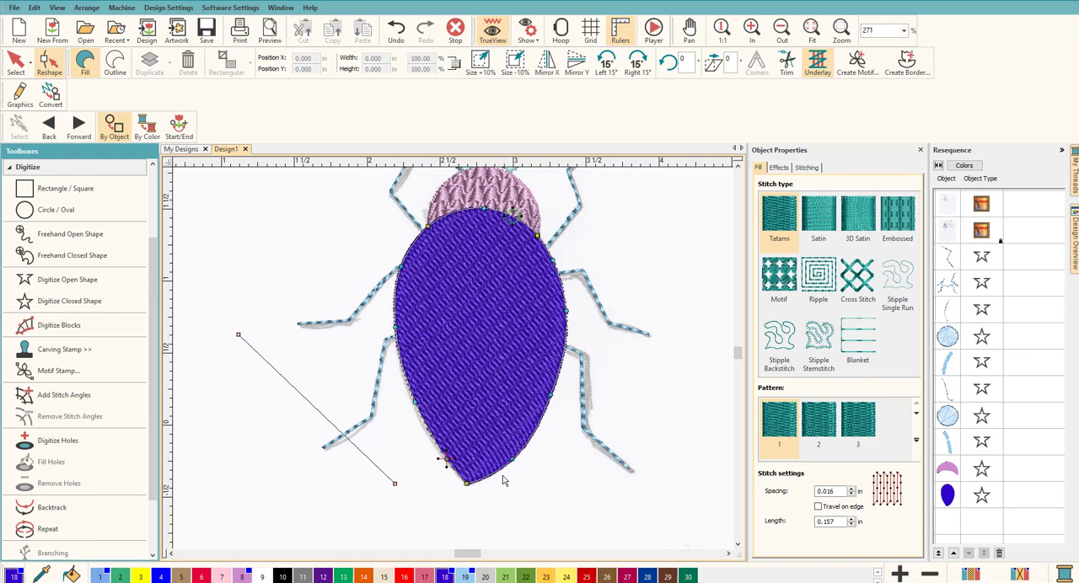
{"action": "scroll", "coordinate": [513, 484], "scroll_direction": "up", "scroll_amount": 2}
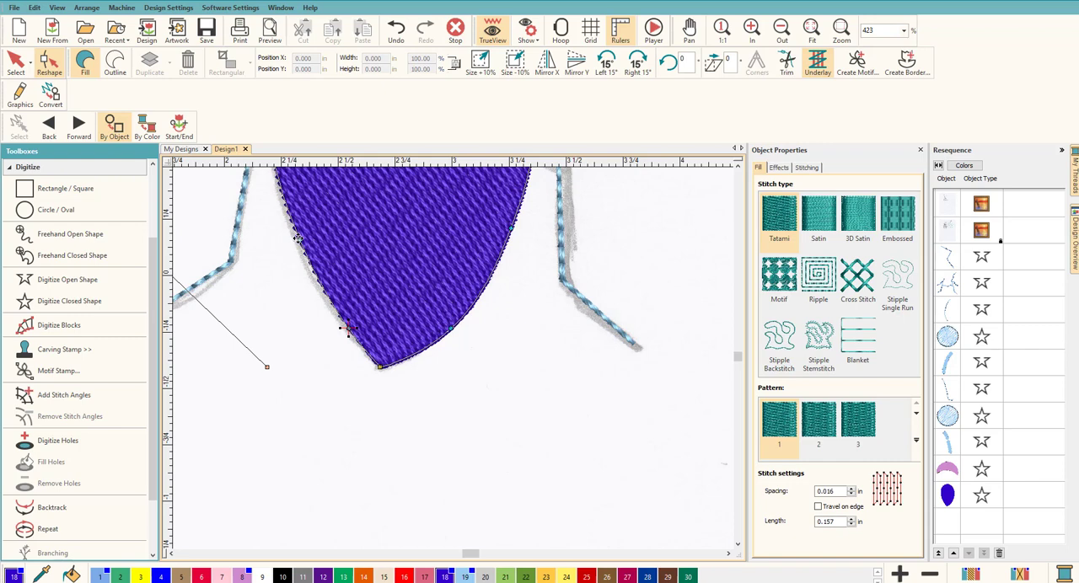
{"action": "scroll", "coordinate": [454, 363], "scroll_direction": "down", "scroll_amount": 3}
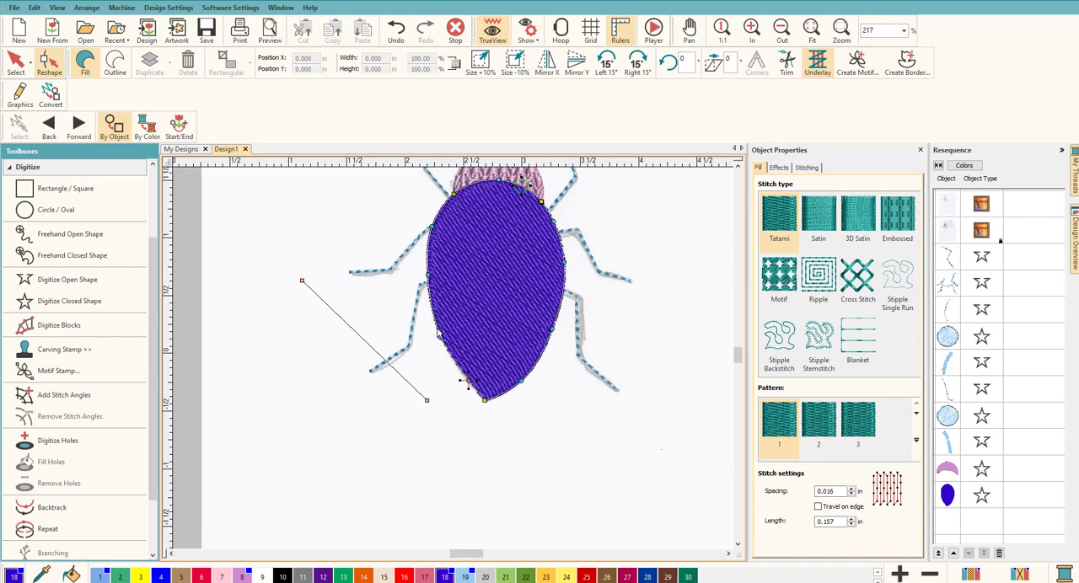
Reshape the back's outline at the pointed lower tip, moving the neighboring left-edge node outward to cover the sketch line
{"action": "scroll", "coordinate": [477, 406], "scroll_direction": "up", "scroll_amount": 3}
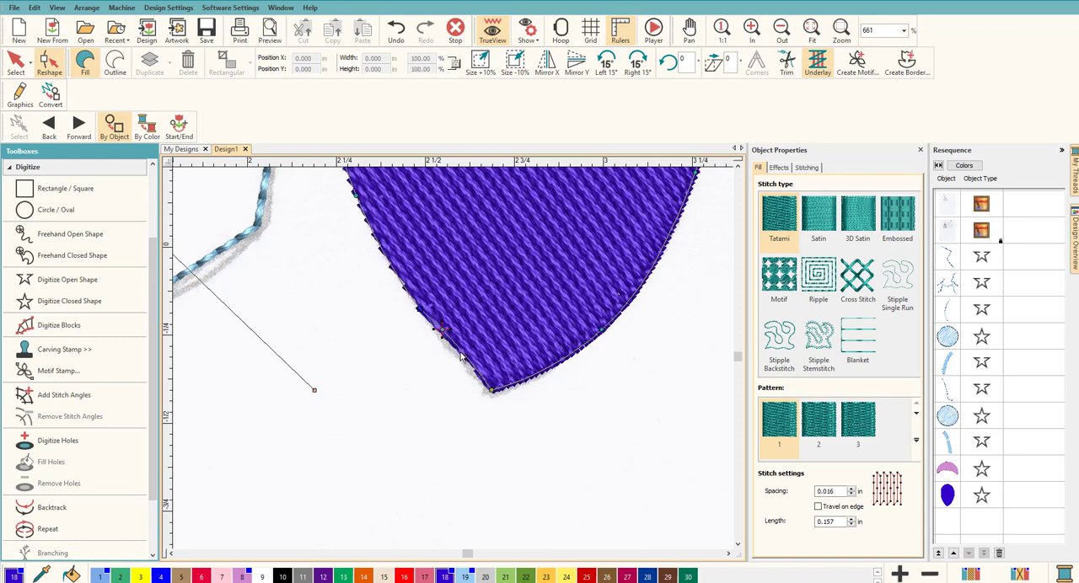
{"action": "scroll", "coordinate": [472, 367], "scroll_direction": "up", "scroll_amount": 5}
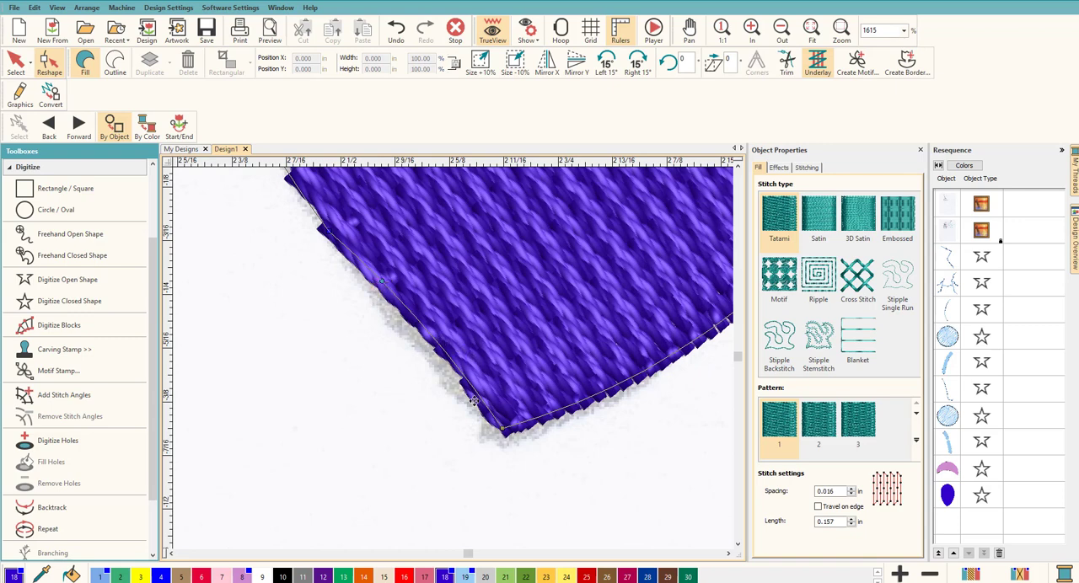
{"action": "left_click_drag", "start_coordinate": [504, 429], "coordinate": [503, 428]}
{"action": "left_click_drag", "start_coordinate": [382, 281], "coordinate": [370, 294]}
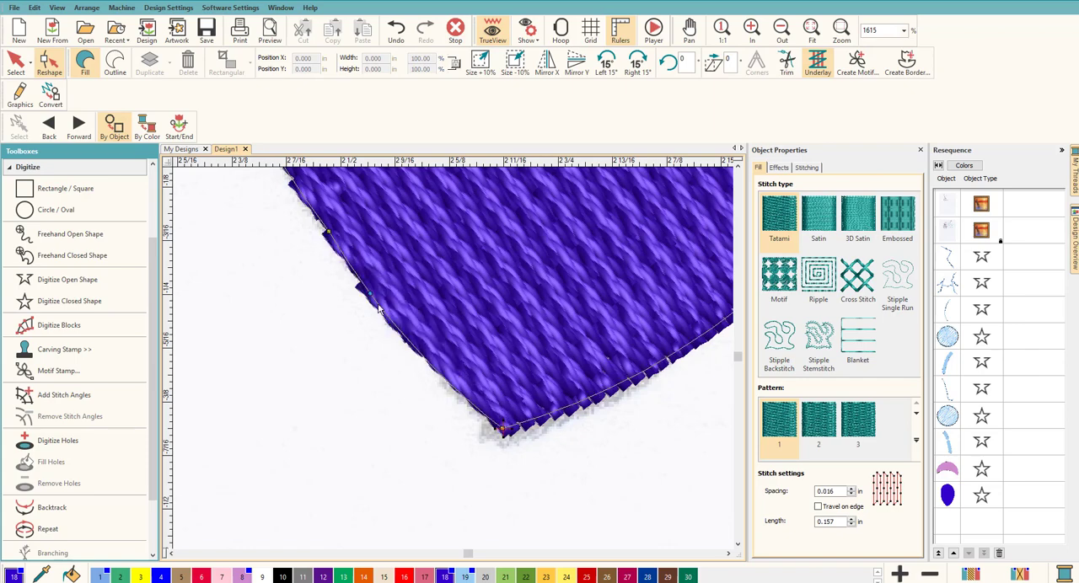
{"action": "scroll", "coordinate": [413, 345], "scroll_direction": "down", "scroll_amount": 10}
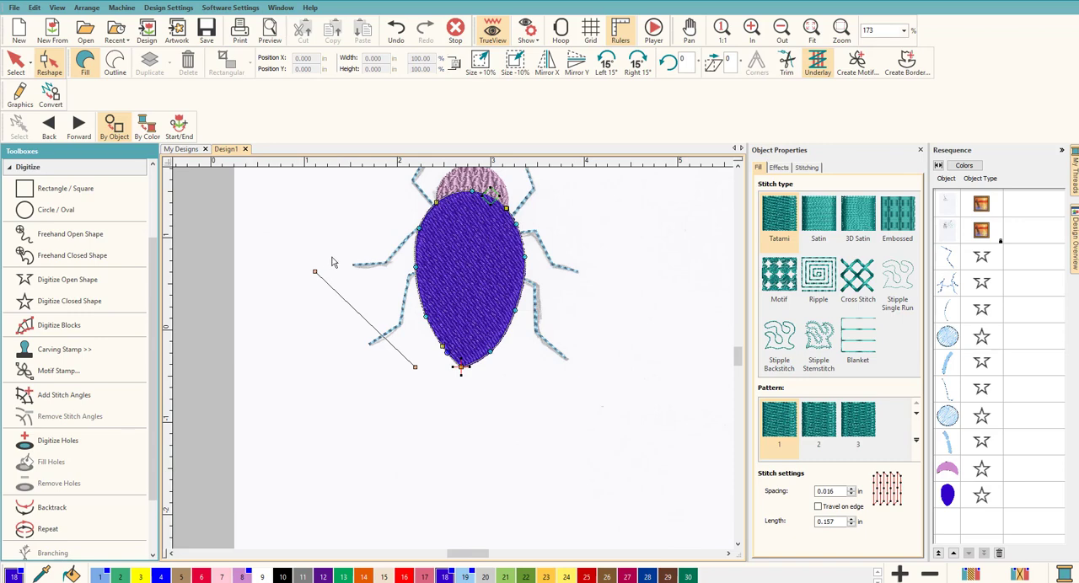
{"action": "left_click", "coordinate": [15, 62]}
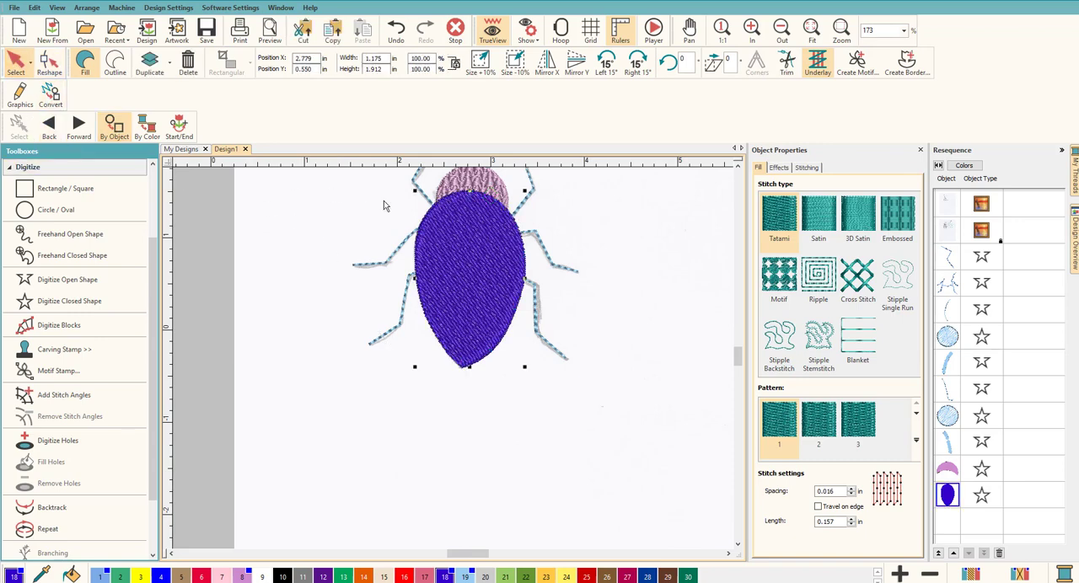
{"action": "left_click", "coordinate": [590, 274]}
Recolor the beaded motif lines of both antennae with orange thread color 14
{"action": "scroll", "coordinate": [463, 274], "scroll_direction": "up", "scroll_amount": 4}
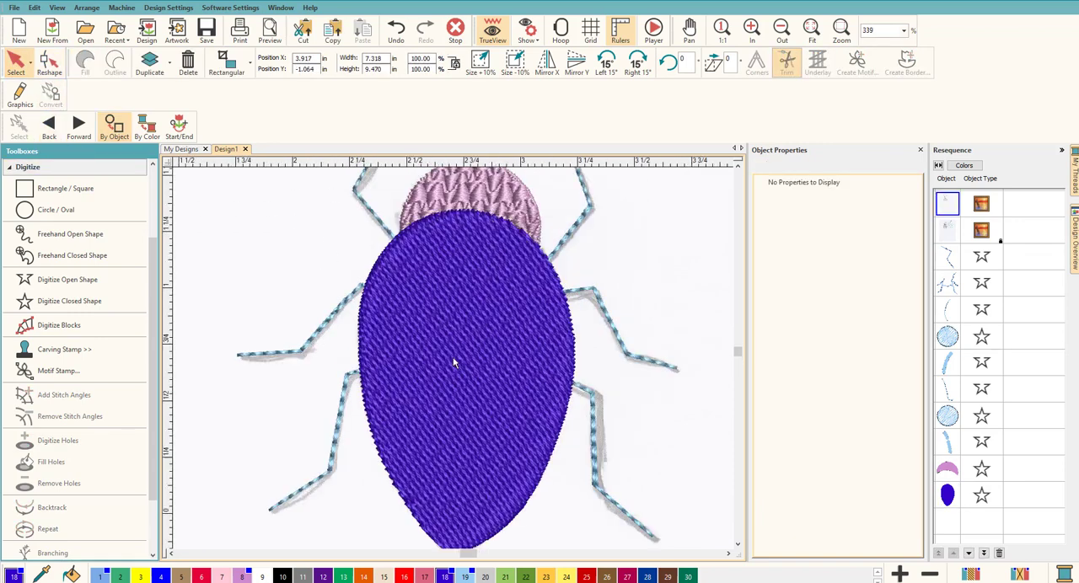
{"action": "scroll", "coordinate": [453, 358], "scroll_direction": "down", "scroll_amount": 3}
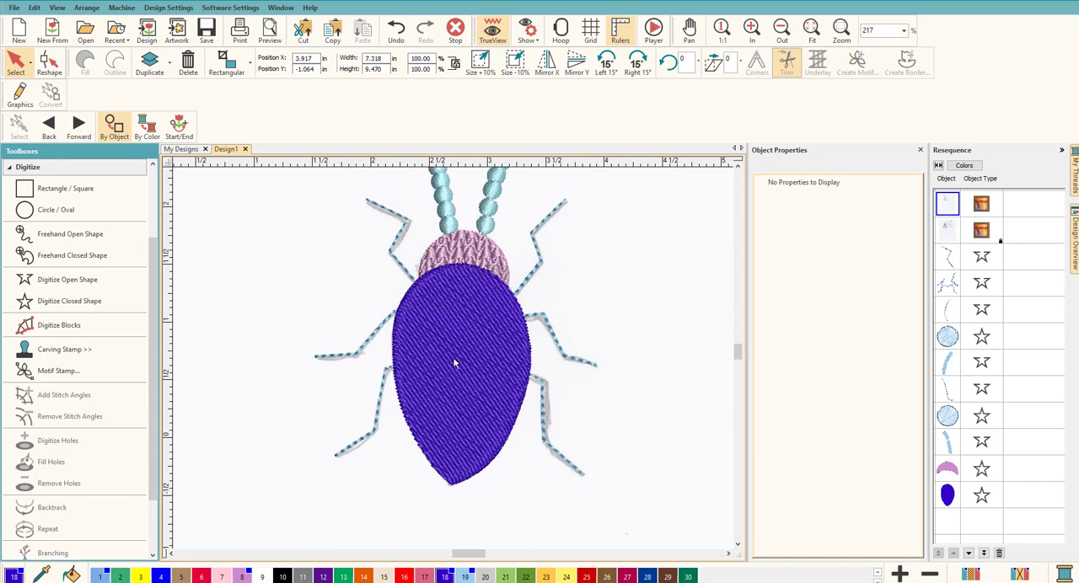
{"action": "scroll", "coordinate": [456, 358], "scroll_direction": "down", "scroll_amount": 3}
{"action": "left_click", "coordinate": [465, 304]}
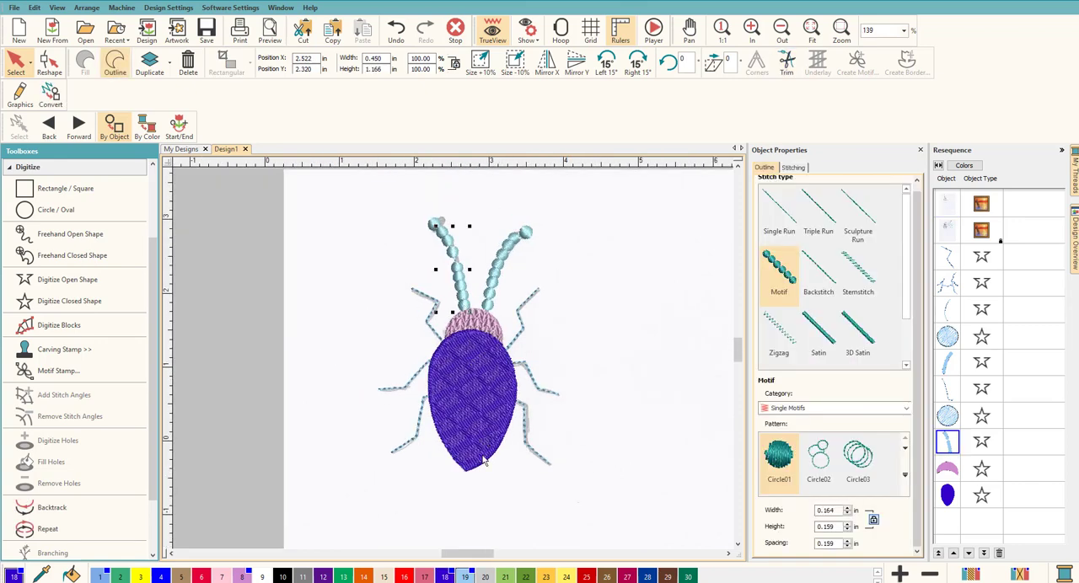
{"action": "left_click", "coordinate": [363, 577]}
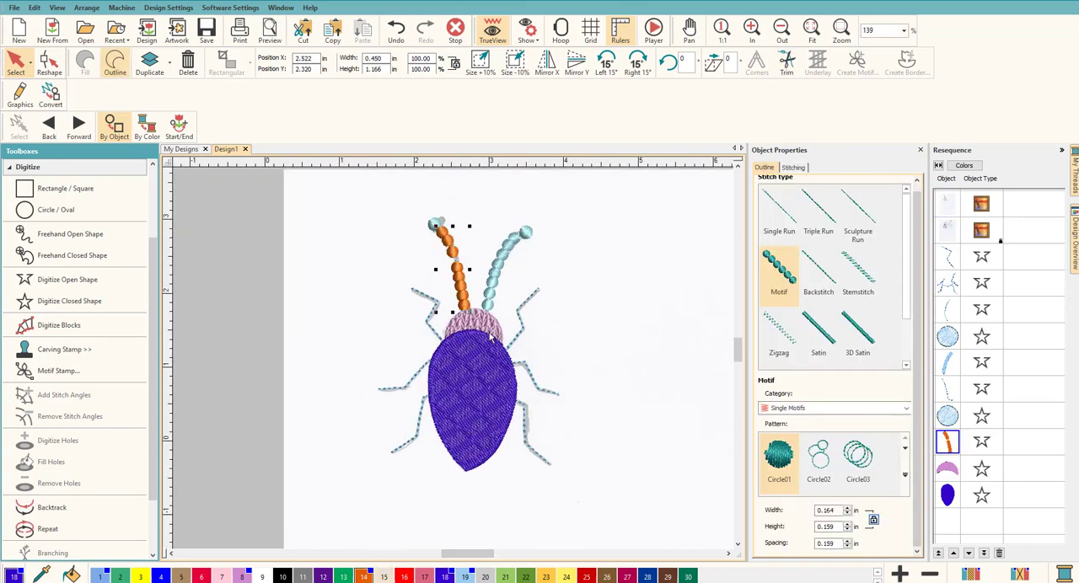
{"action": "left_click", "coordinate": [488, 294]}
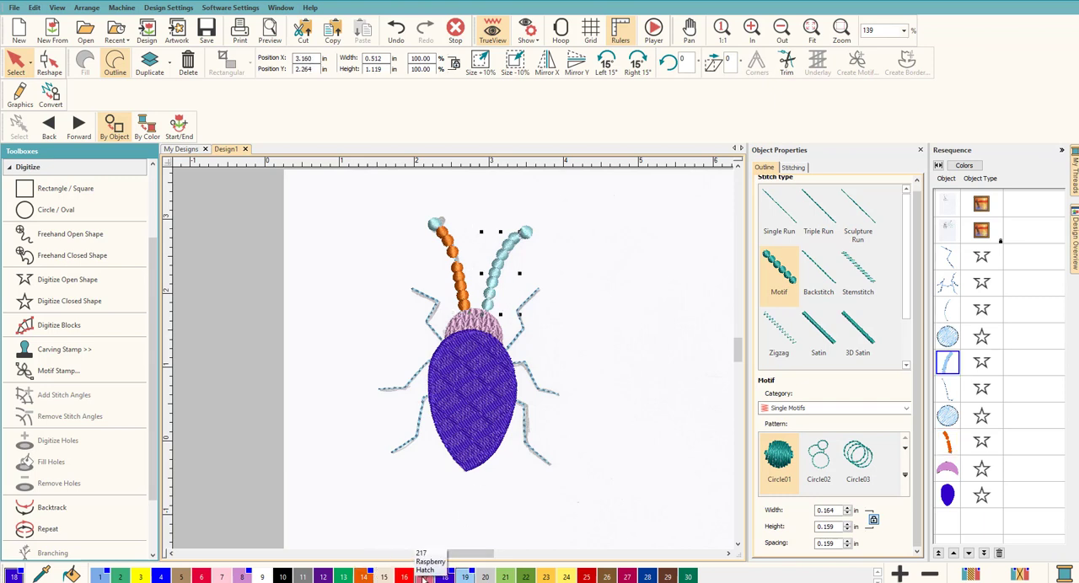
{"action": "left_click", "coordinate": [361, 573]}
{"action": "left_click", "coordinate": [560, 327]}
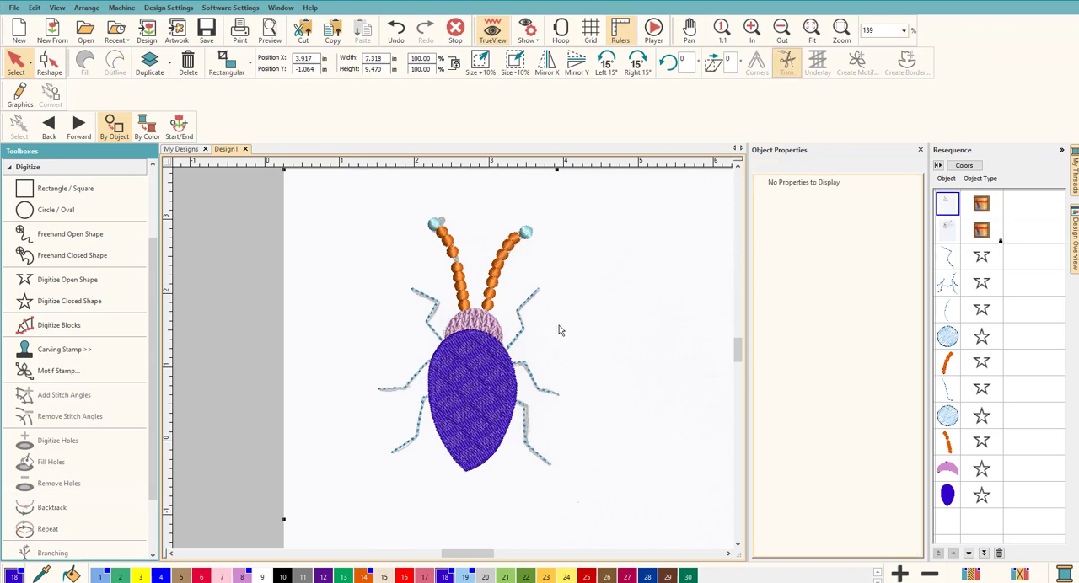
Recolor the round tips of both antennae with yellow thread color 24
{"action": "left_click", "coordinate": [526, 234]}
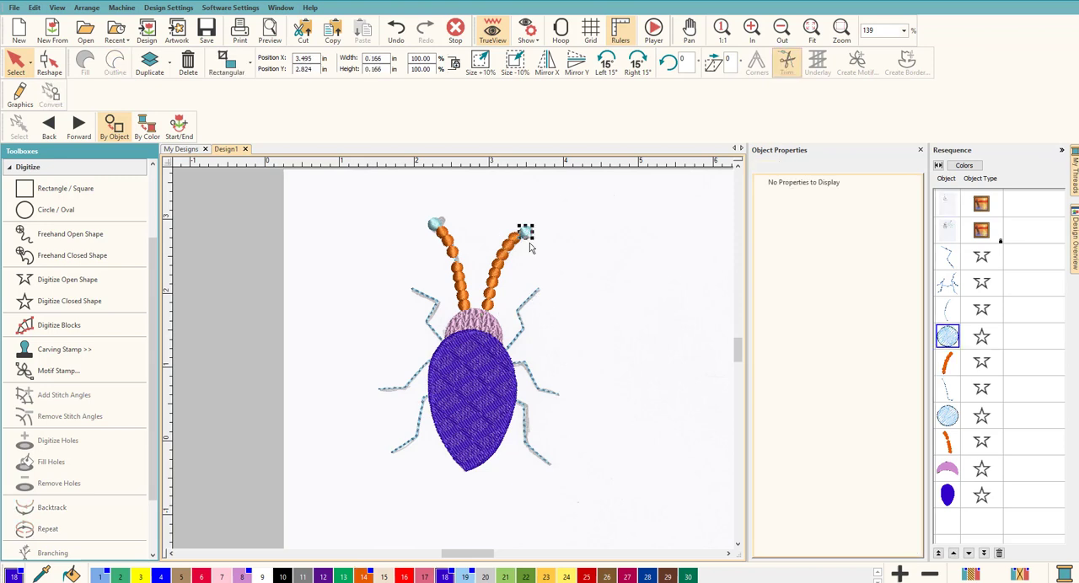
{"action": "left_click", "coordinate": [566, 577]}
{"action": "left_click", "coordinate": [433, 226]}
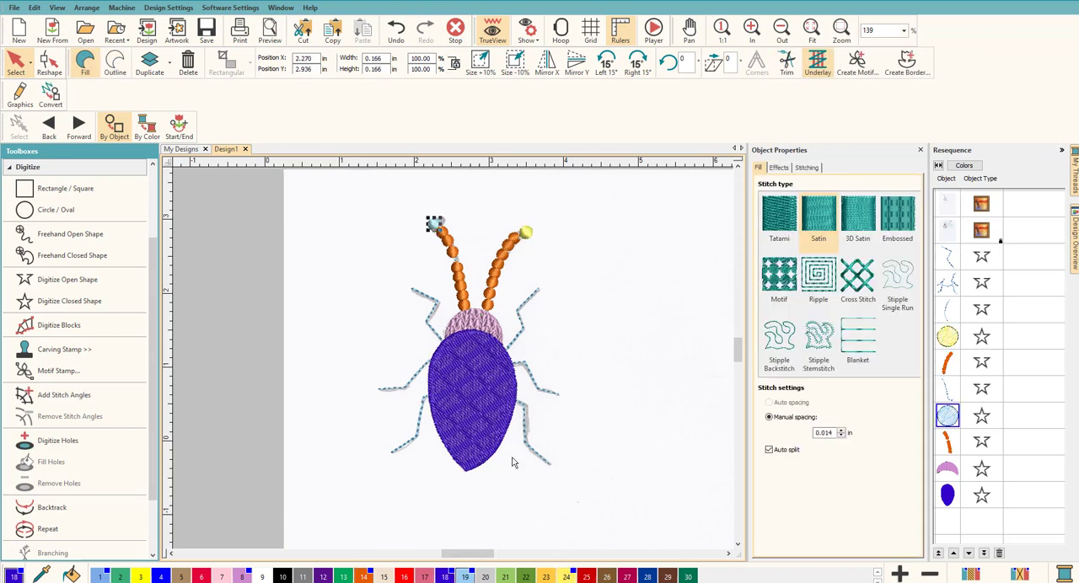
{"action": "left_click", "coordinate": [565, 577]}
{"action": "left_click", "coordinate": [612, 419]}
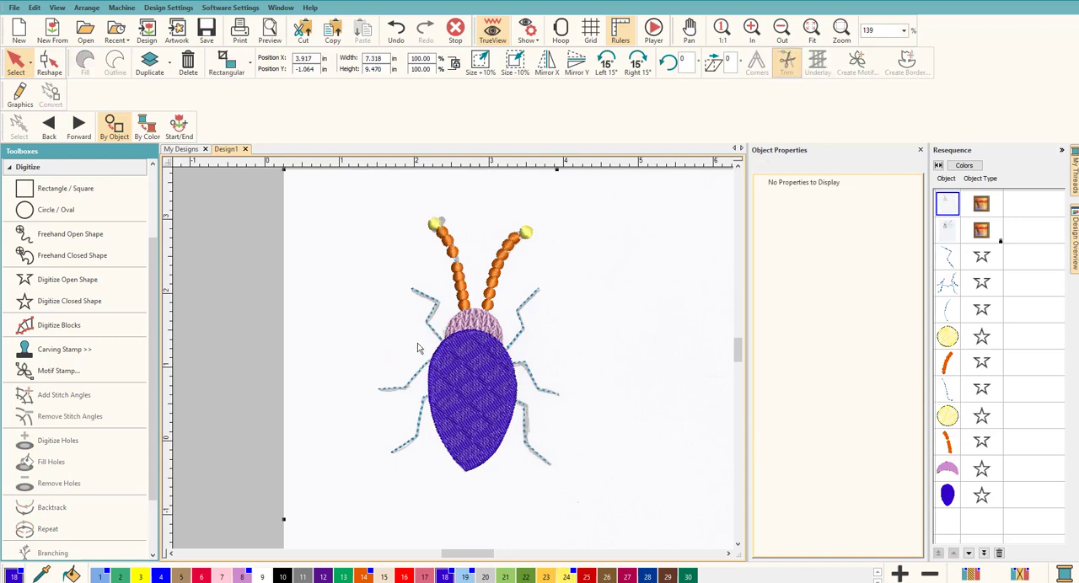
{"action": "scroll", "coordinate": [417, 348], "scroll_direction": "up", "scroll_amount": 5}
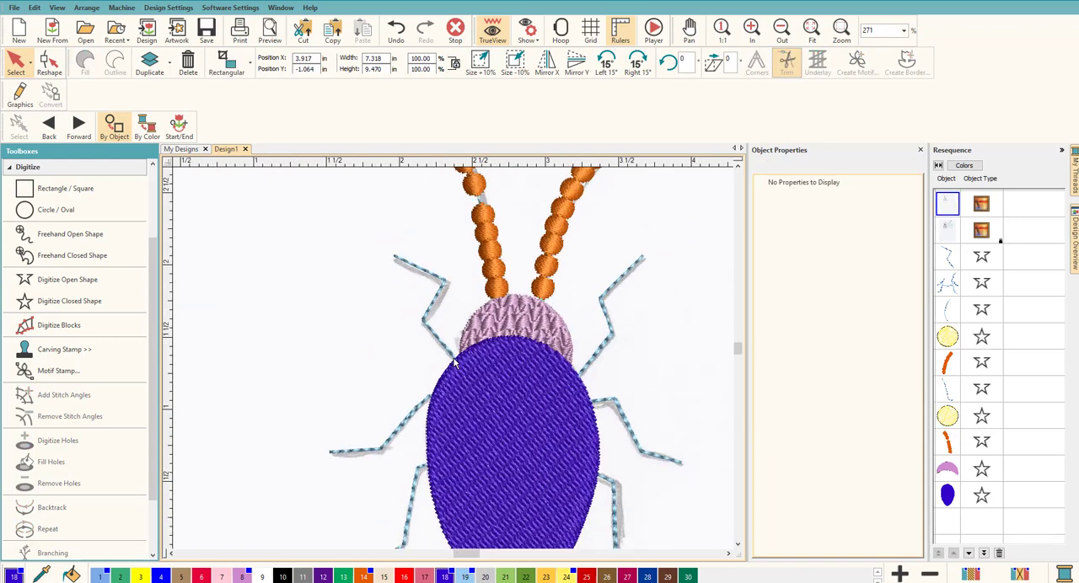
{"action": "scroll", "coordinate": [454, 362], "scroll_direction": "down", "scroll_amount": 3}
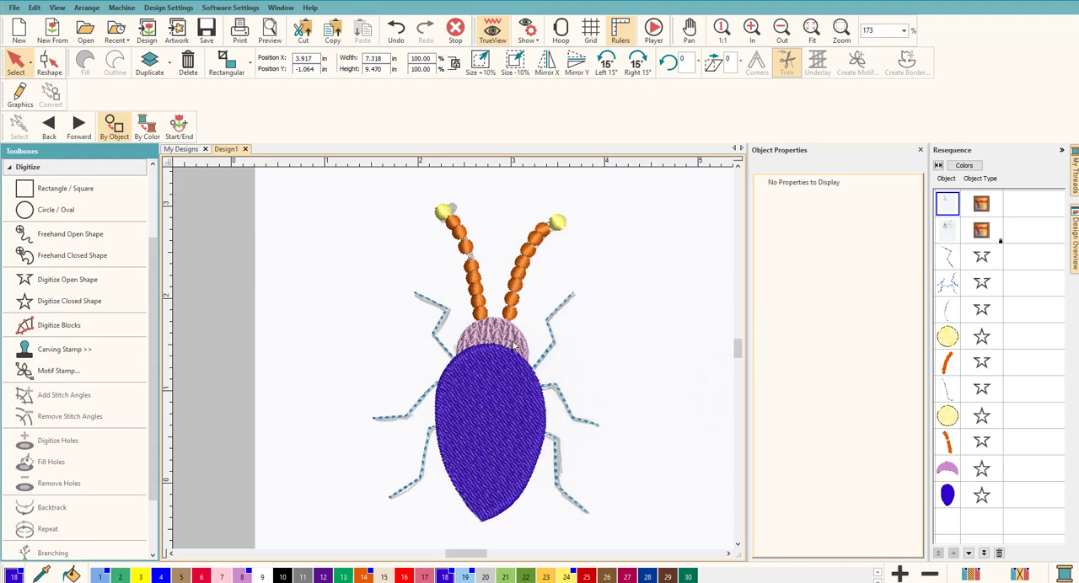
Recolor the right antenna's round tip, connecting run line and beaded motif with light green thread color 21
{"action": "left_click", "coordinate": [558, 222]}
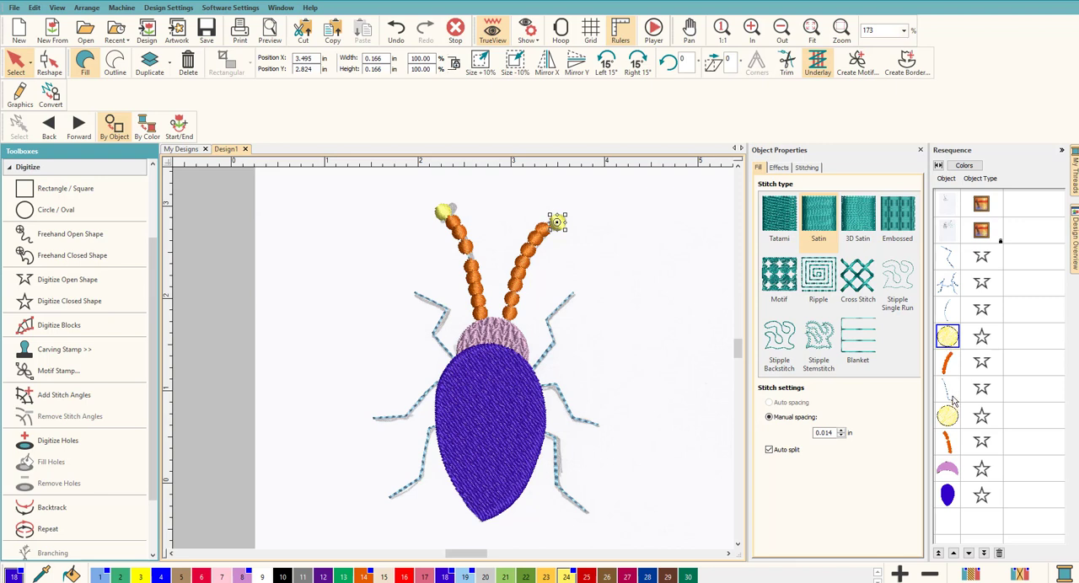
{"action": "left_click", "coordinate": [946, 312]}
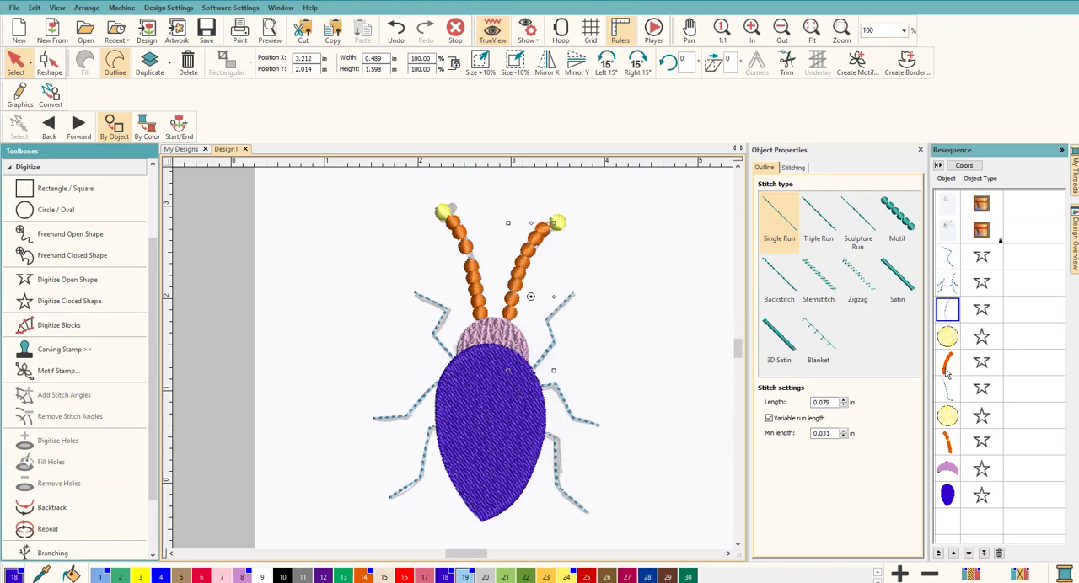
{"action": "left_click", "coordinate": [949, 338]}
{"action": "left_click", "coordinate": [948, 311]}
{"action": "left_click", "coordinate": [948, 338]}
{"action": "left_click", "coordinate": [949, 311]}
{"action": "left_click", "coordinate": [949, 339]}
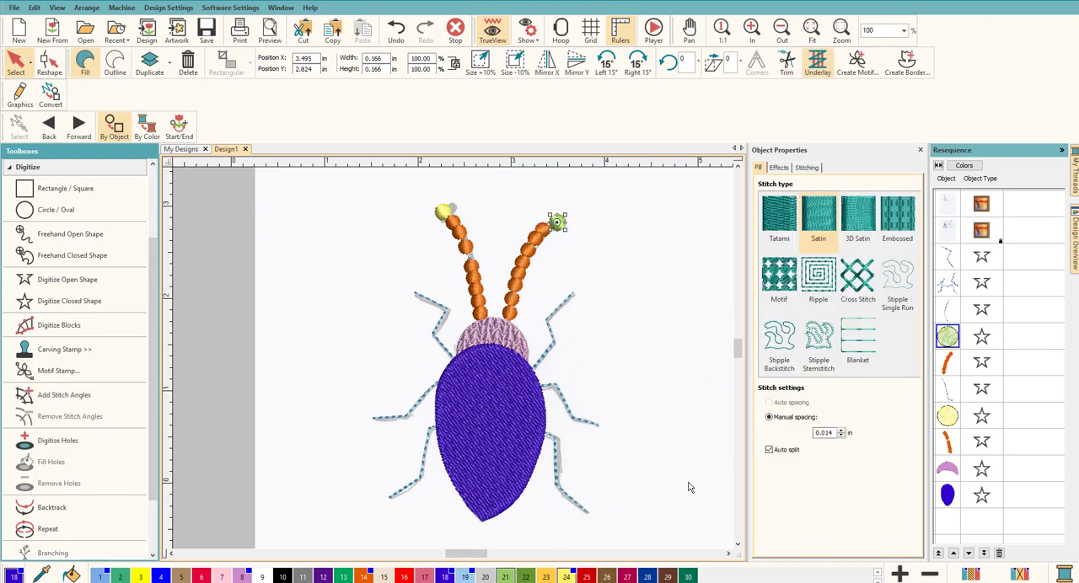
{"action": "left_click", "coordinate": [947, 311]}
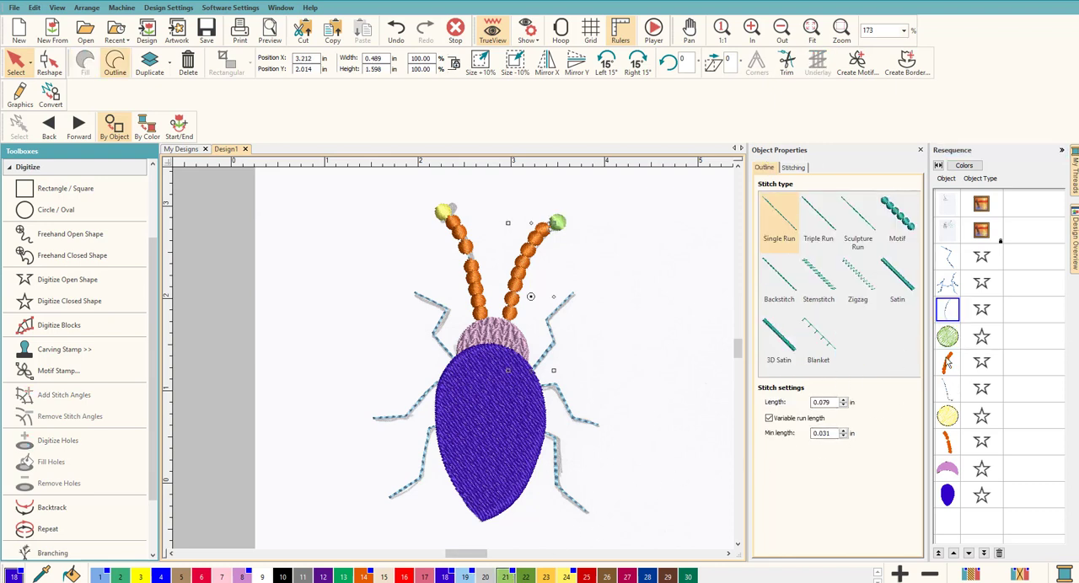
{"action": "left_click", "coordinate": [946, 361]}
{"action": "left_click", "coordinate": [506, 576]}
Recolor the left antenna's connecting run line, round tip and beaded motif with light green thread color 21
{"action": "left_click", "coordinate": [949, 390]}
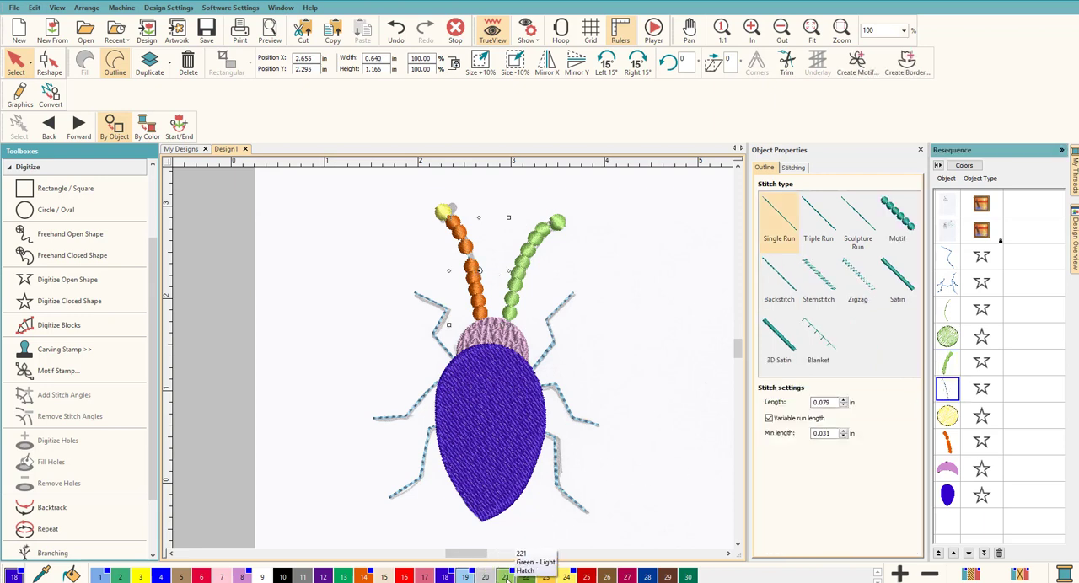
{"action": "left_click", "coordinate": [949, 416]}
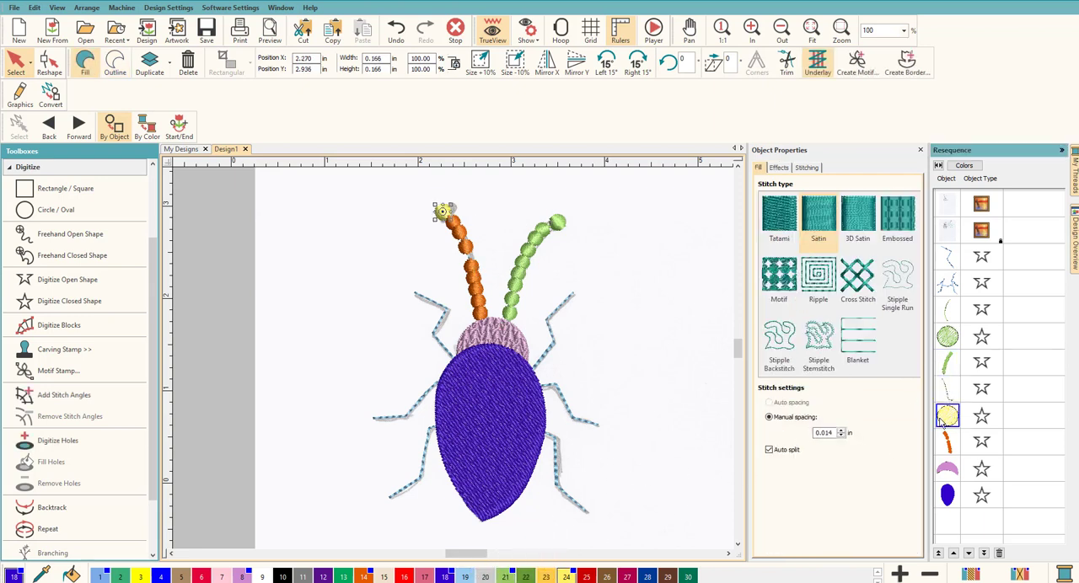
{"action": "left_click", "coordinate": [506, 577]}
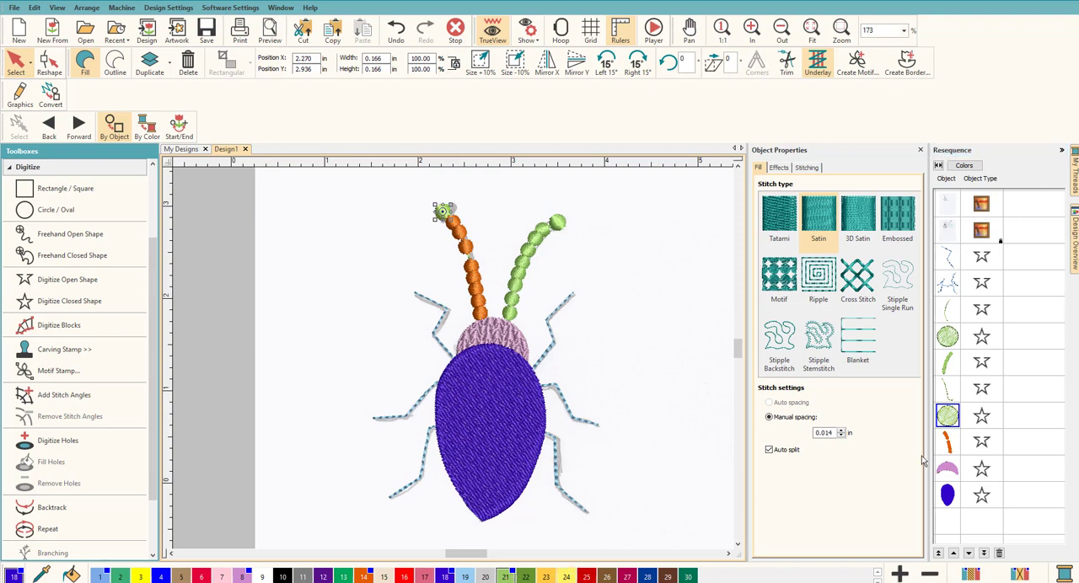
{"action": "left_click", "coordinate": [949, 442]}
{"action": "left_click", "coordinate": [506, 577]}
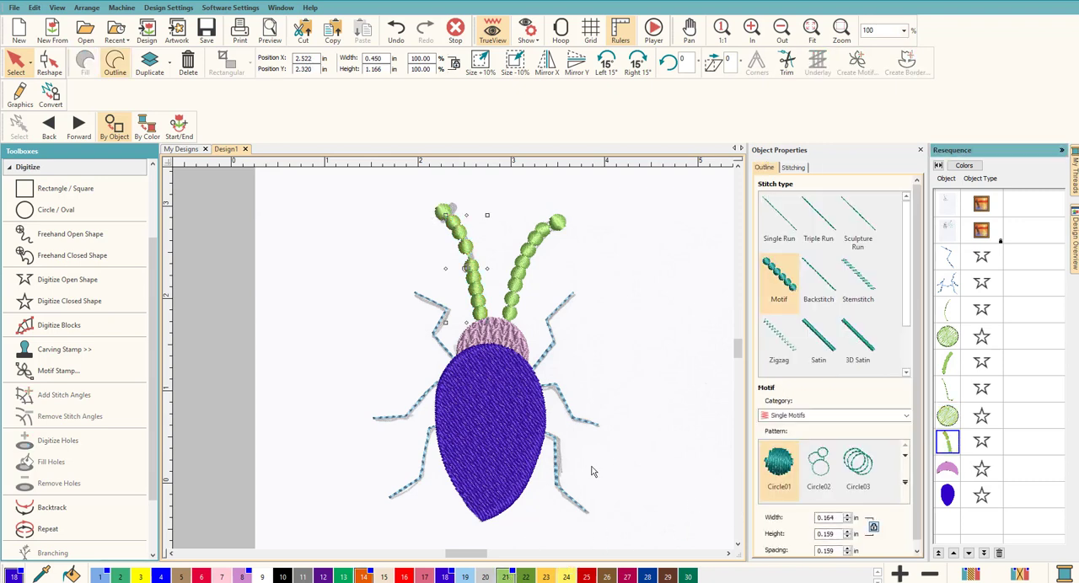
{"action": "left_click", "coordinate": [666, 408]}
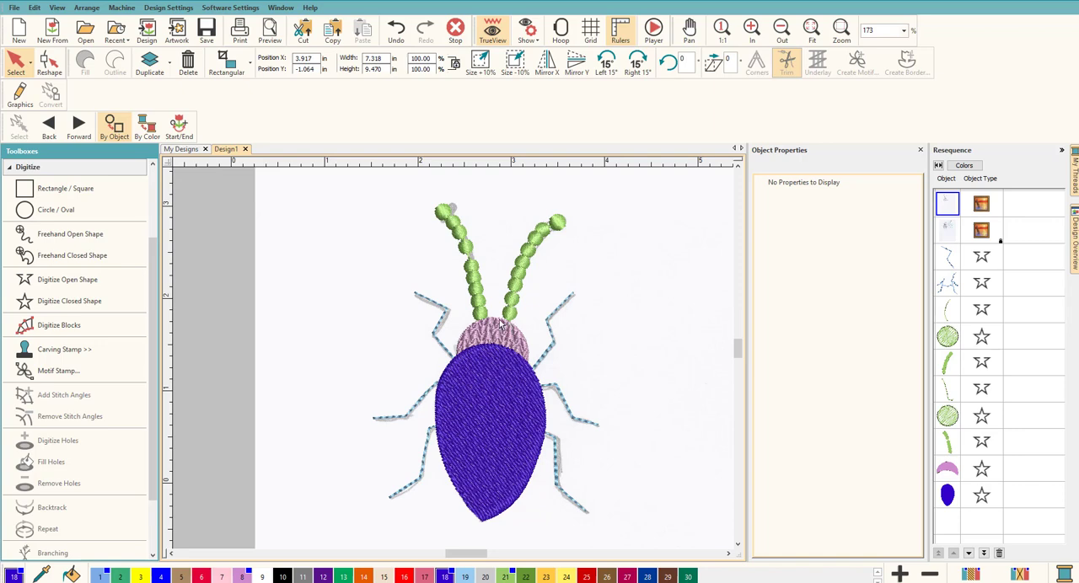
Enlarge the round antenna tips outward, the right one to about 0.20 in and the left one to about 0.22 in
{"action": "scroll", "coordinate": [451, 323], "scroll_direction": "up", "scroll_amount": 1}
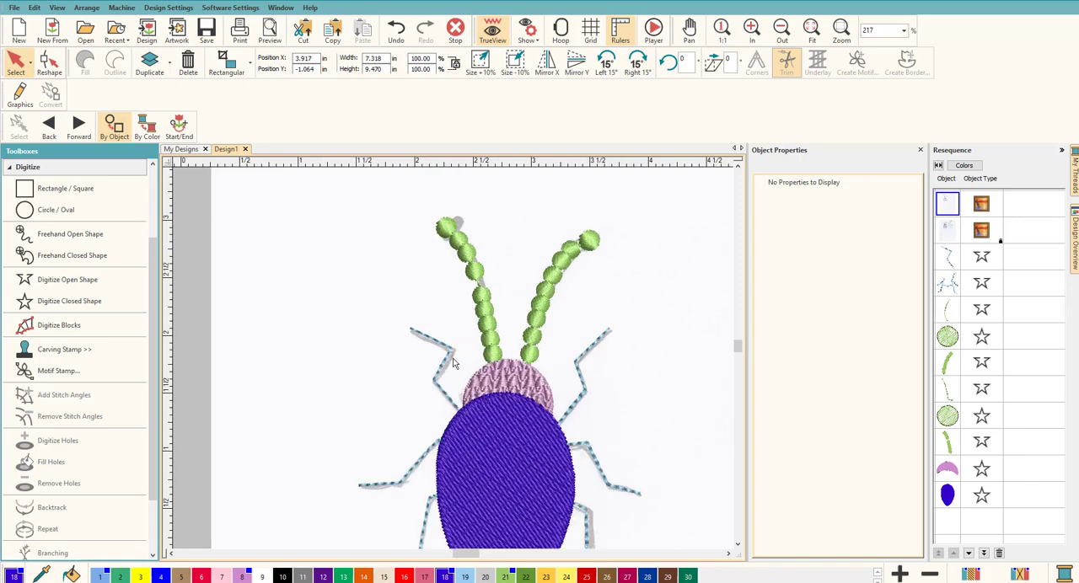
{"action": "scroll", "coordinate": [454, 359], "scroll_direction": "up", "scroll_amount": 3}
{"action": "scroll", "coordinate": [454, 358], "scroll_direction": "down", "scroll_amount": 2}
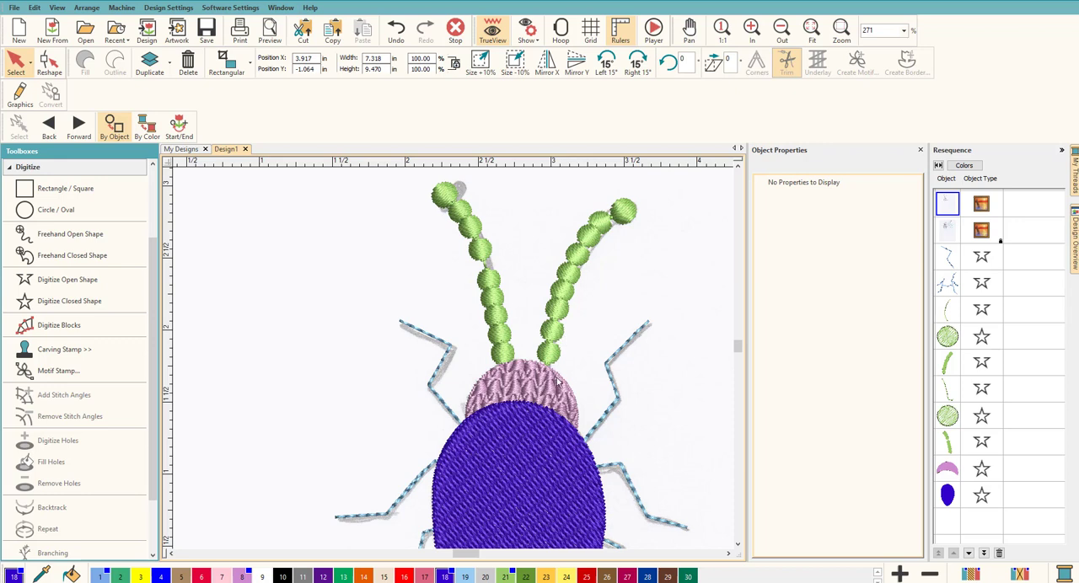
{"action": "left_click", "coordinate": [622, 210]}
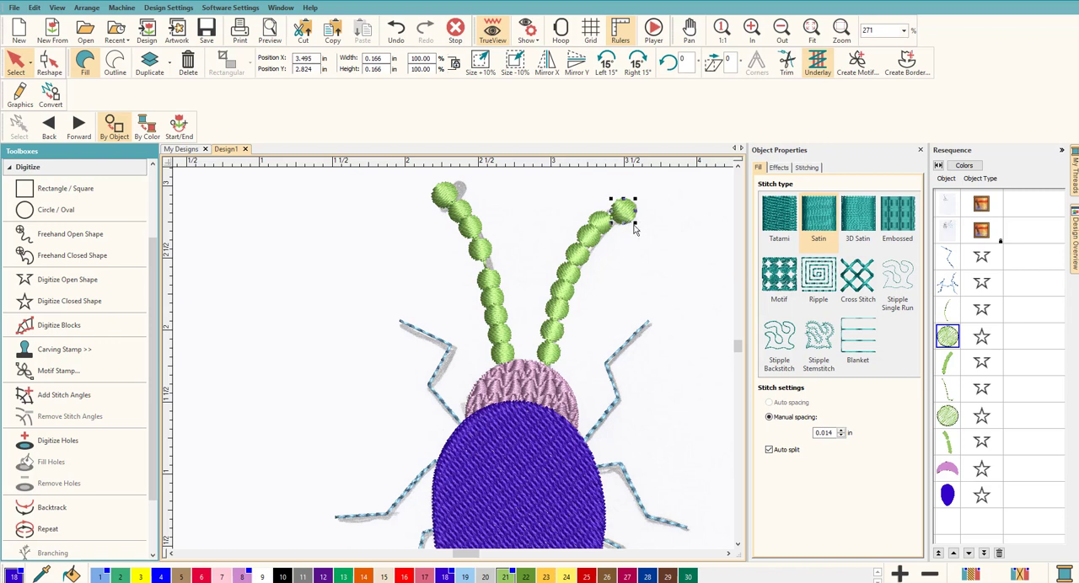
{"action": "left_click_drag", "start_coordinate": [631, 223], "coordinate": [637, 226]}
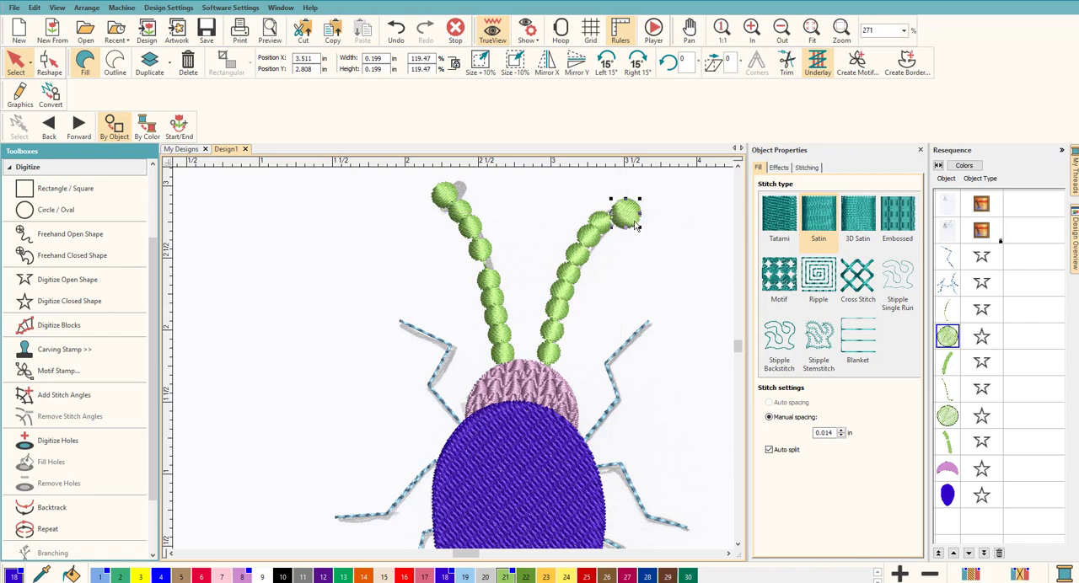
{"action": "left_click", "coordinate": [444, 196]}
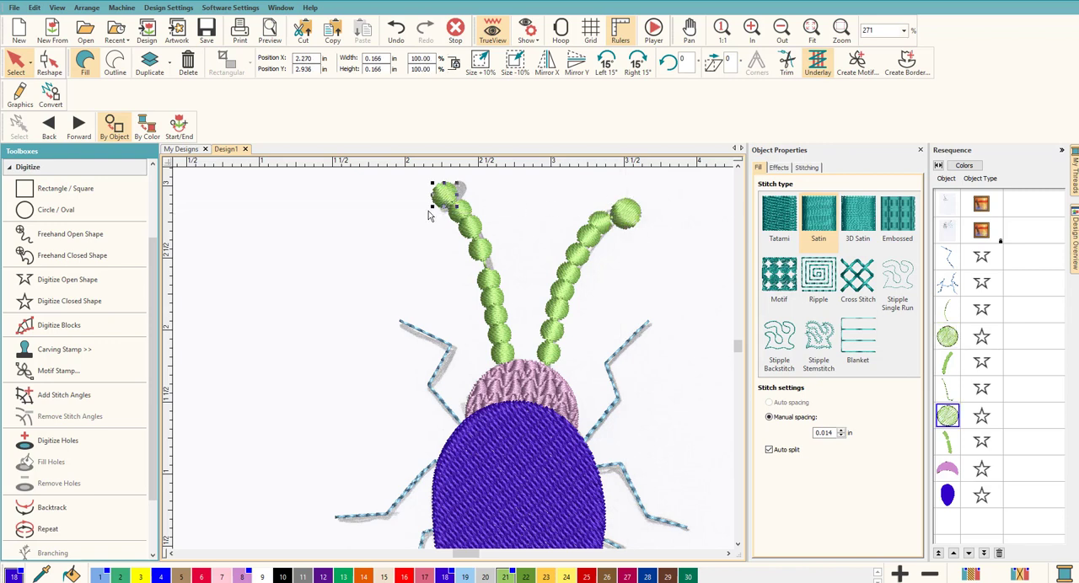
{"action": "left_click_drag", "start_coordinate": [431, 206], "coordinate": [424, 214]}
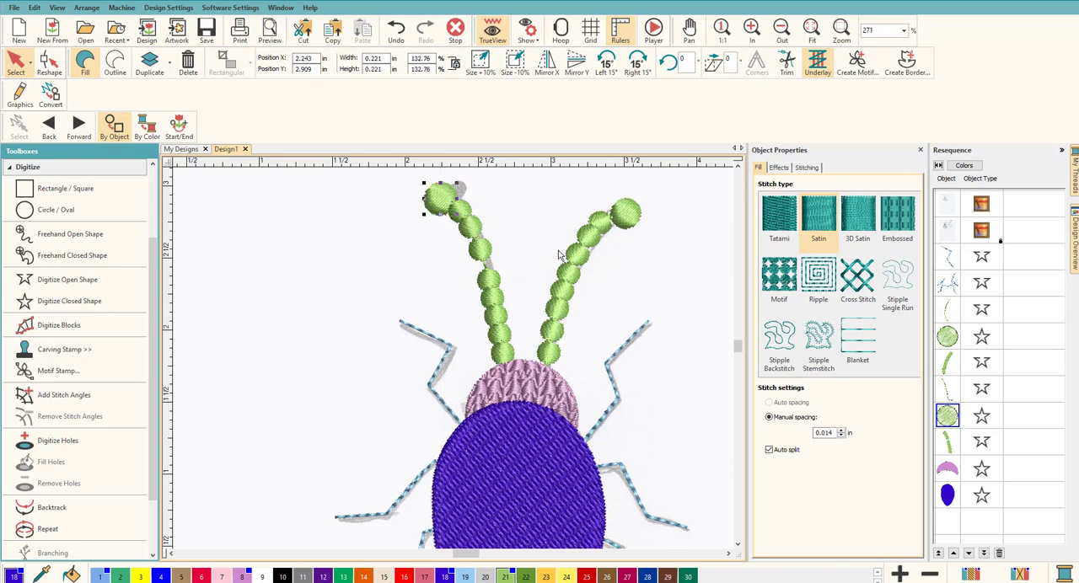
{"action": "left_click", "coordinate": [668, 297]}
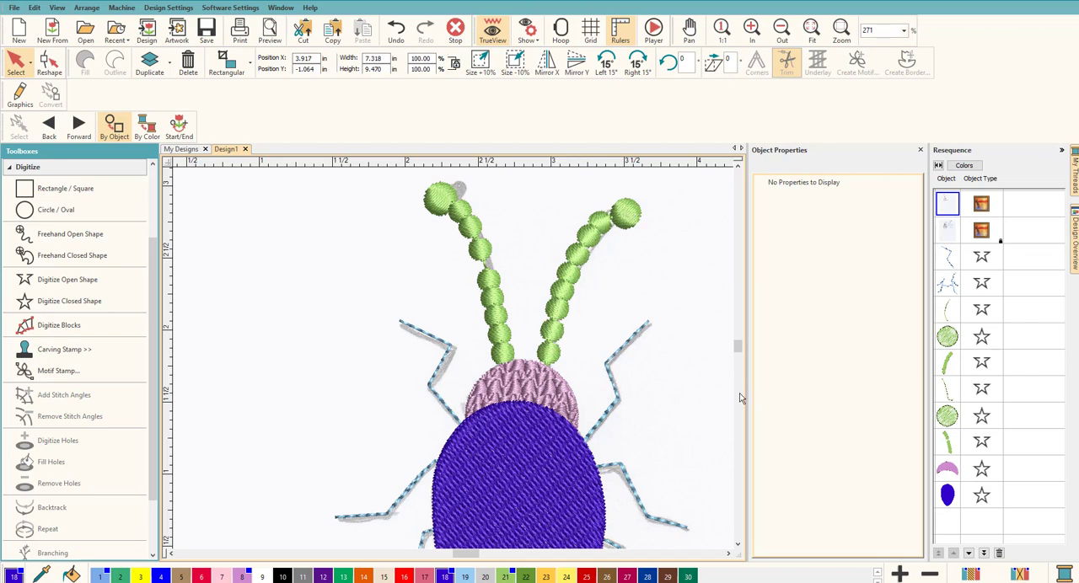
Select all six antenna objects, from the right run line to the left beaded motif, and recolor them with thread color 1
{"action": "left_click", "coordinate": [945, 312]}
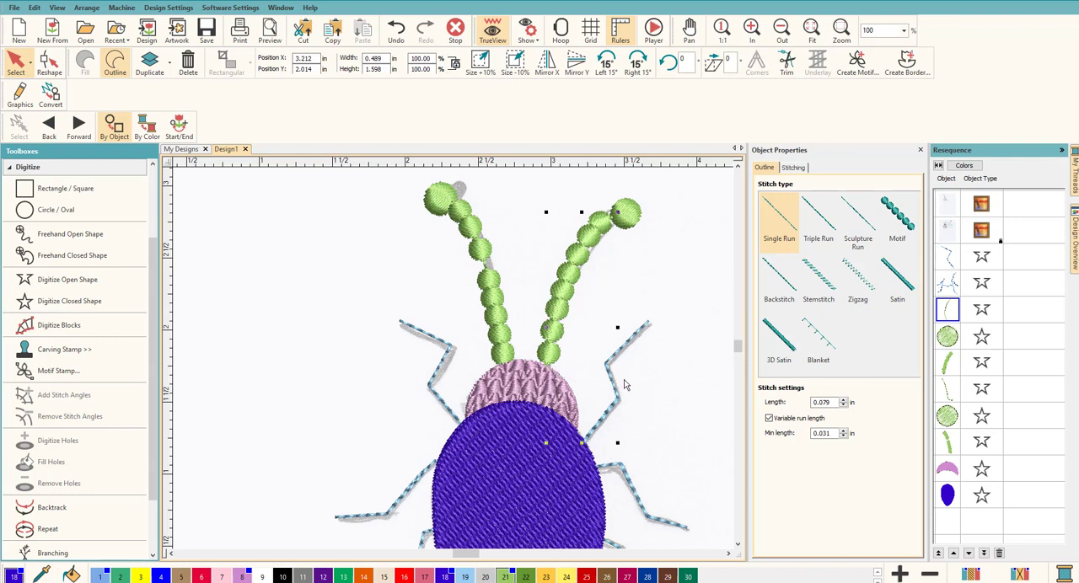
{"action": "left_click", "coordinate": [951, 448], "text": "shift"}
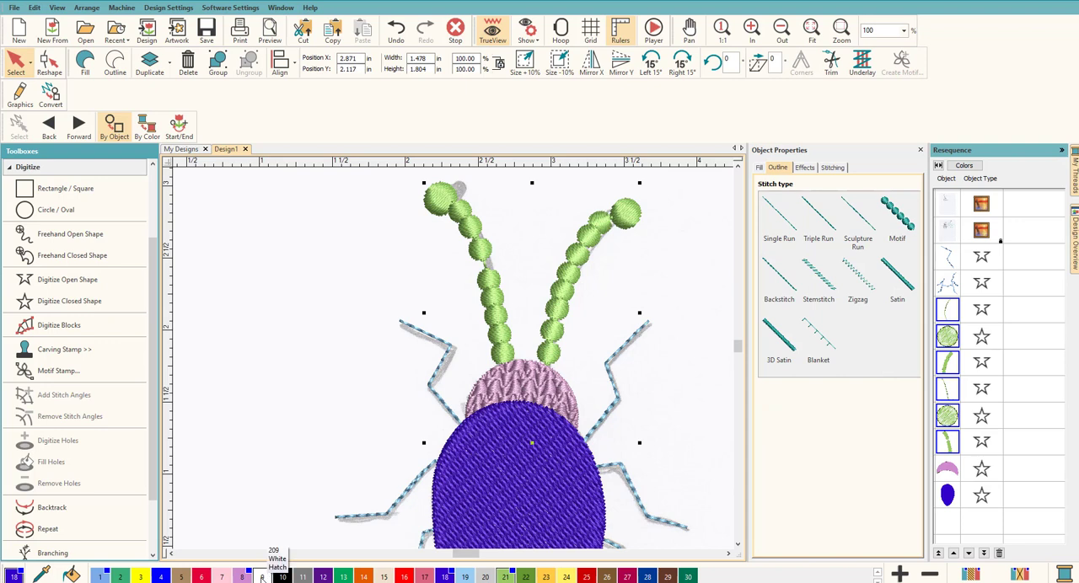
{"action": "left_click", "coordinate": [99, 577]}
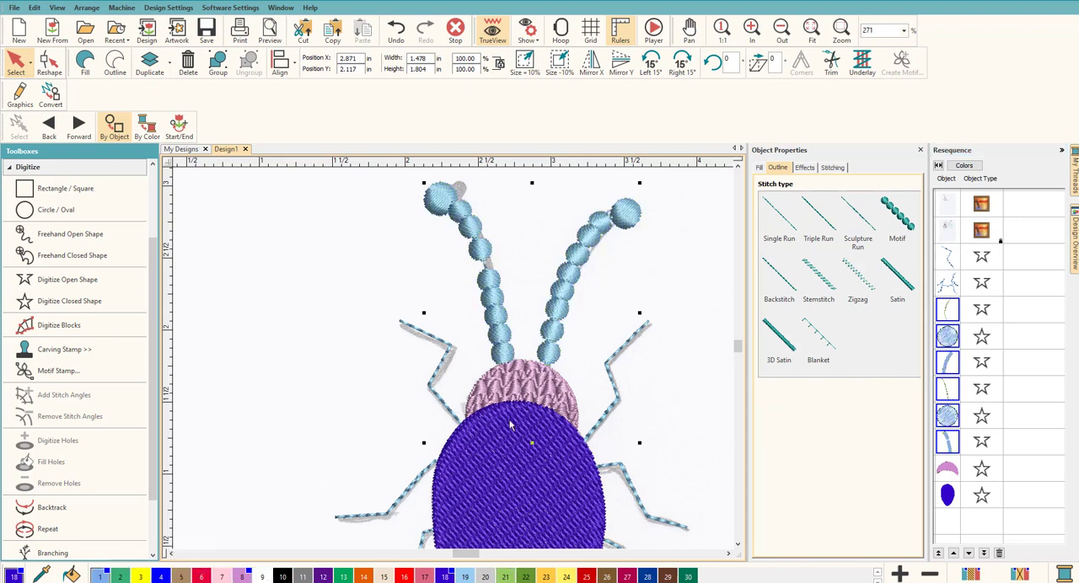
Deselect the antenna objects and turn off the TrueView display so the sketched stripes on the beetle's back can be traced
{"action": "left_click", "coordinate": [676, 335]}
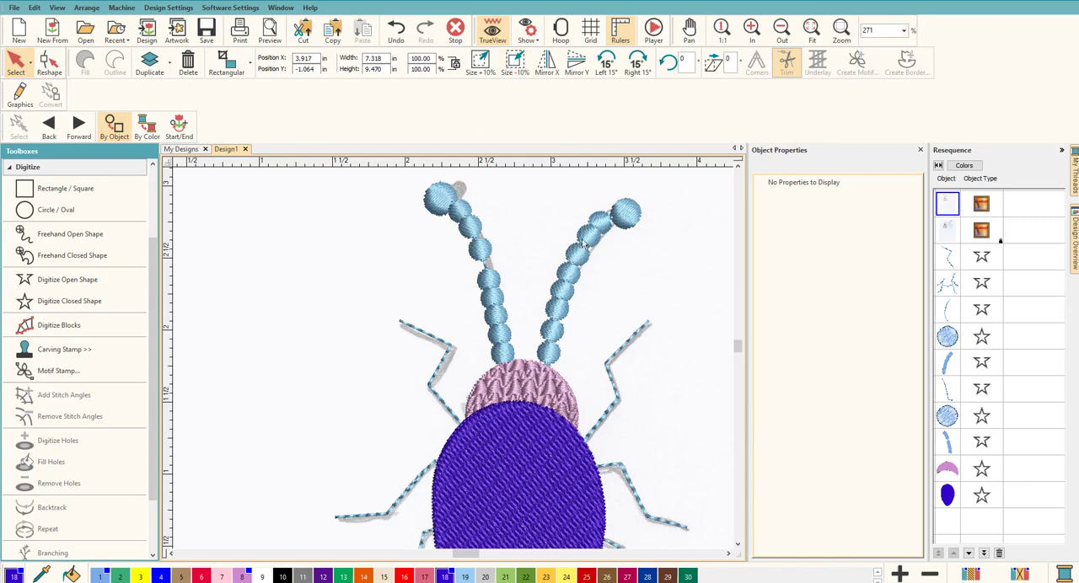
{"action": "scroll", "coordinate": [446, 368], "scroll_direction": "down", "scroll_amount": 4}
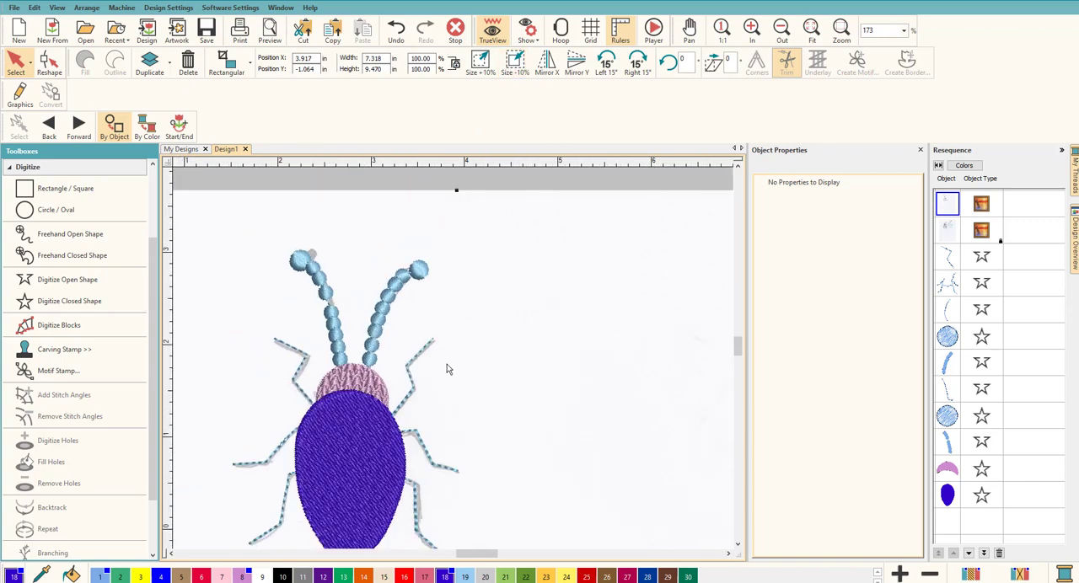
{"action": "scroll", "coordinate": [414, 356], "scroll_direction": "up", "scroll_amount": 3}
{"action": "scroll", "coordinate": [452, 362], "scroll_direction": "down", "scroll_amount": 2}
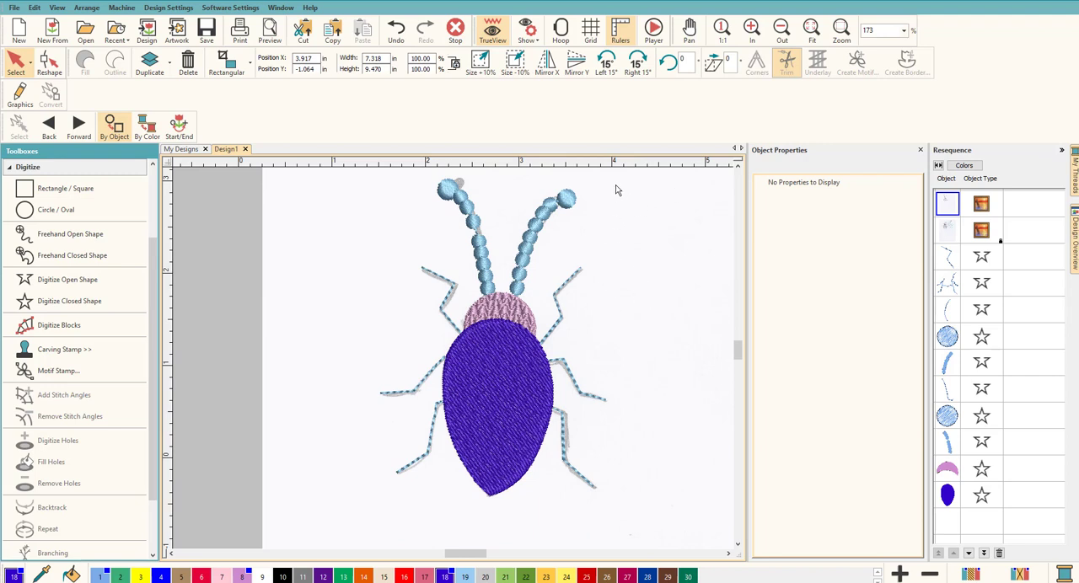
{"action": "left_click", "coordinate": [493, 33]}
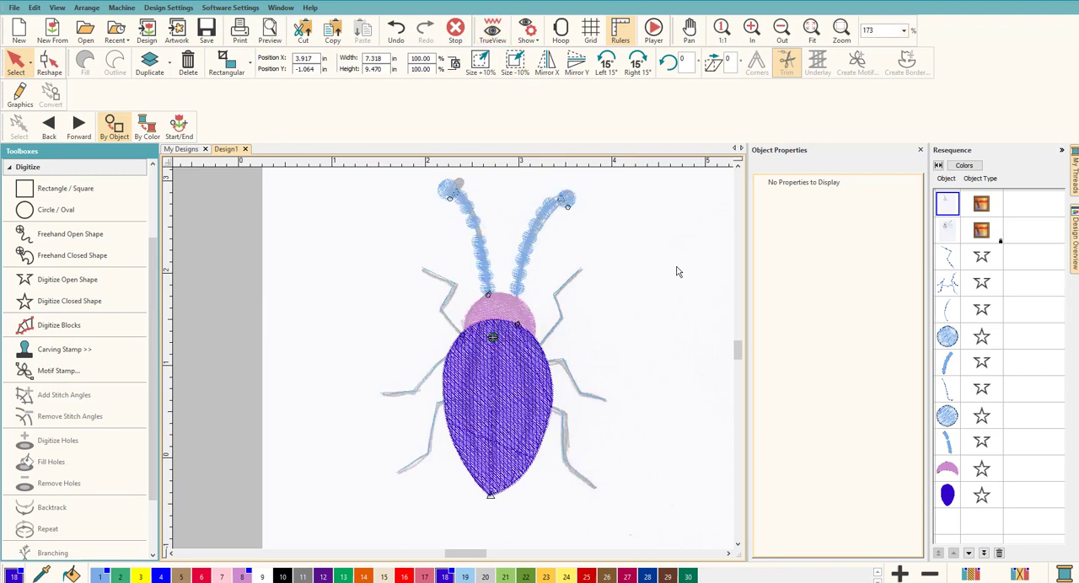
{"action": "scroll", "coordinate": [457, 361], "scroll_direction": "up", "scroll_amount": 3}
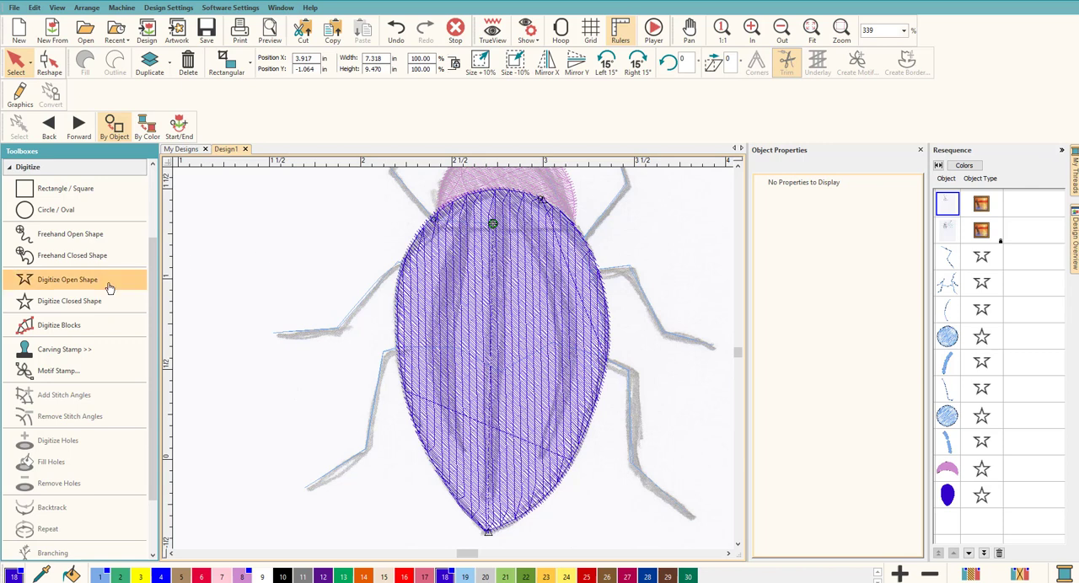
Digitize the back's left stripe as a closed tatami-filled shape, about 0.23 by 1.43 in, in thread color 30
{"action": "left_click", "coordinate": [79, 301]}
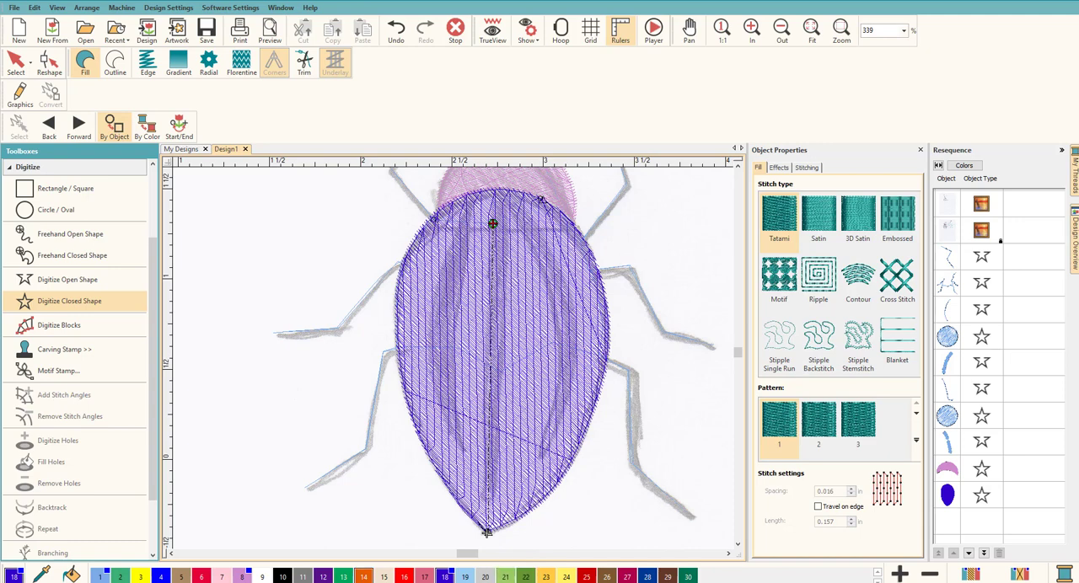
{"action": "left_click", "coordinate": [688, 579]}
{"action": "left_click", "coordinate": [430, 329]}
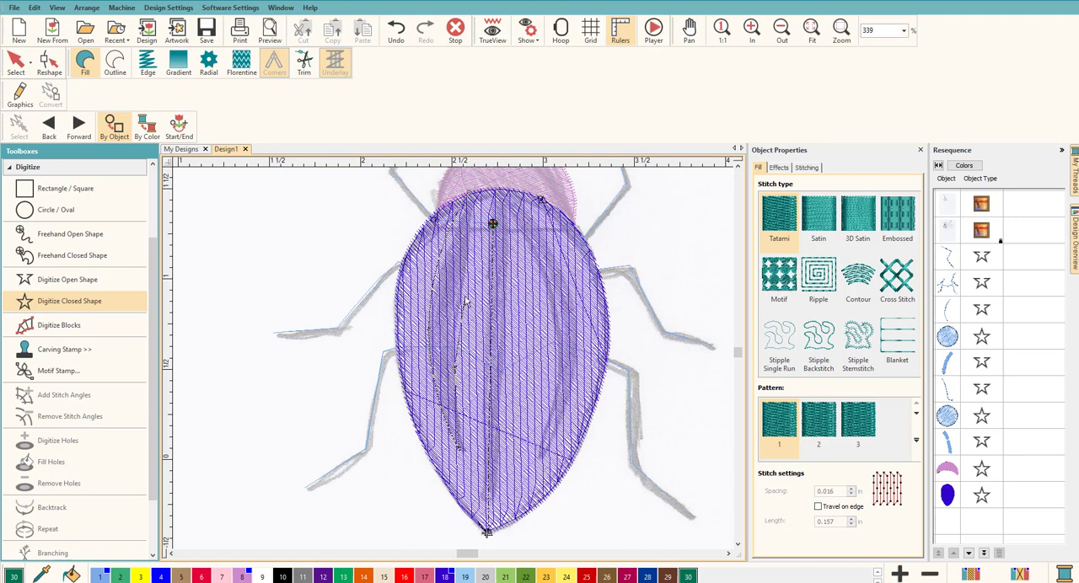
{"action": "left_click", "coordinate": [472, 196]}
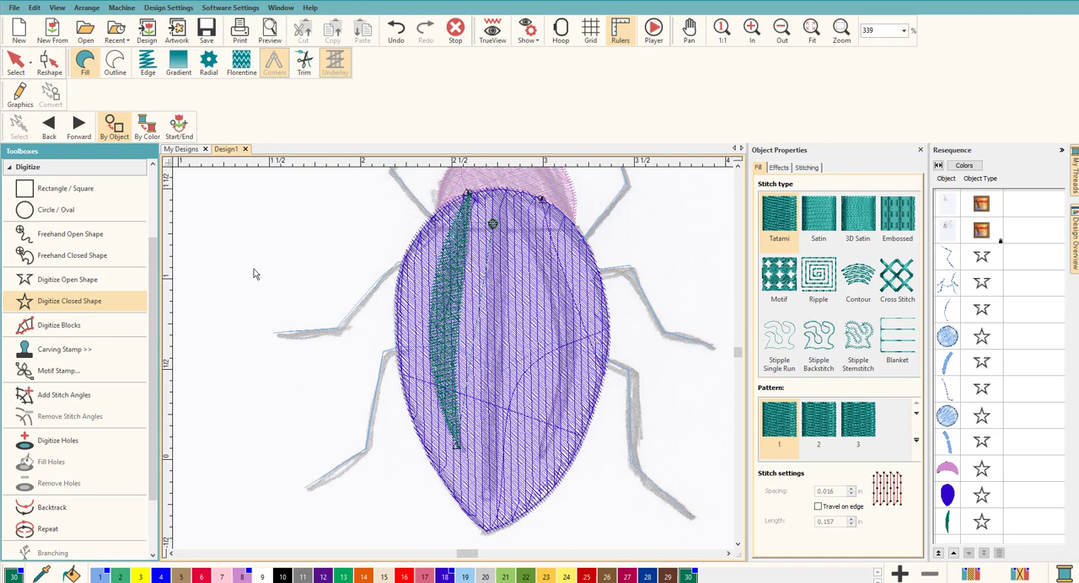
Hide the purple filled back object
{"action": "left_click", "coordinate": [947, 497]}
{"action": "right_click", "coordinate": [948, 498]}
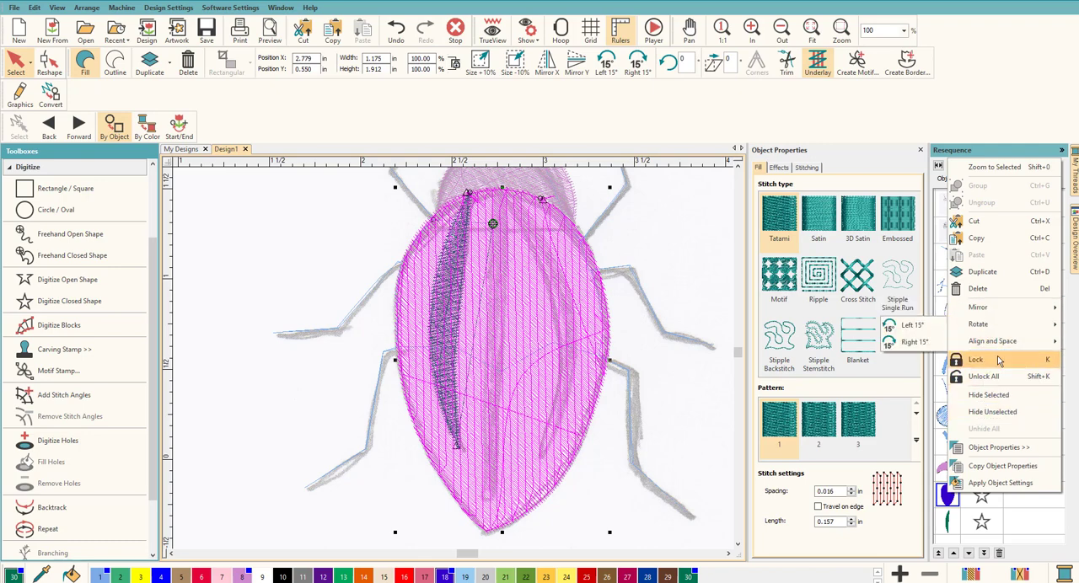
{"action": "left_click", "coordinate": [991, 394]}
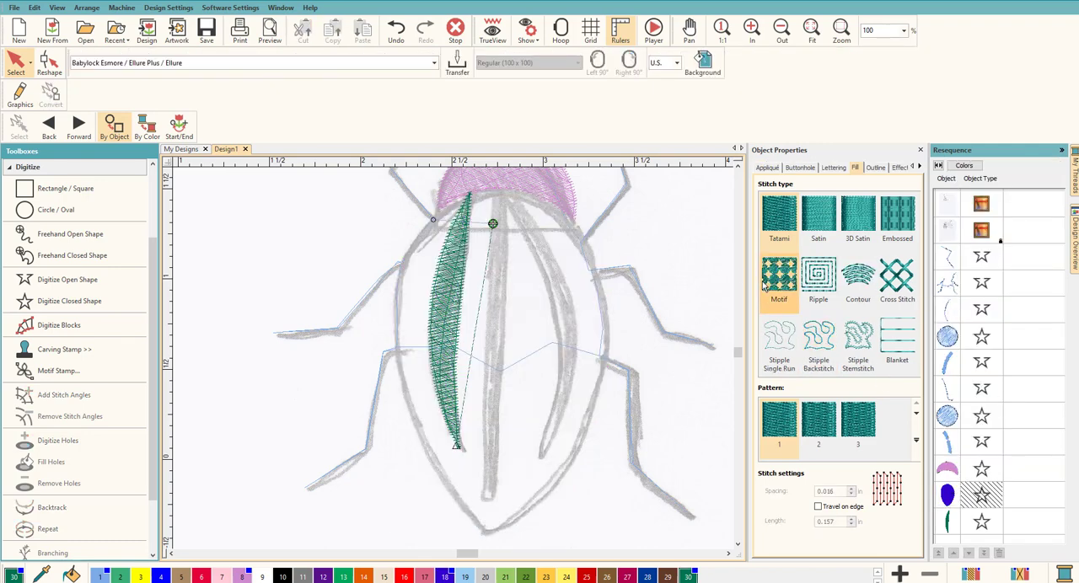
Recolor the left stripe with green thread color 22
{"action": "left_click", "coordinate": [711, 276]}
{"action": "left_click", "coordinate": [459, 298]}
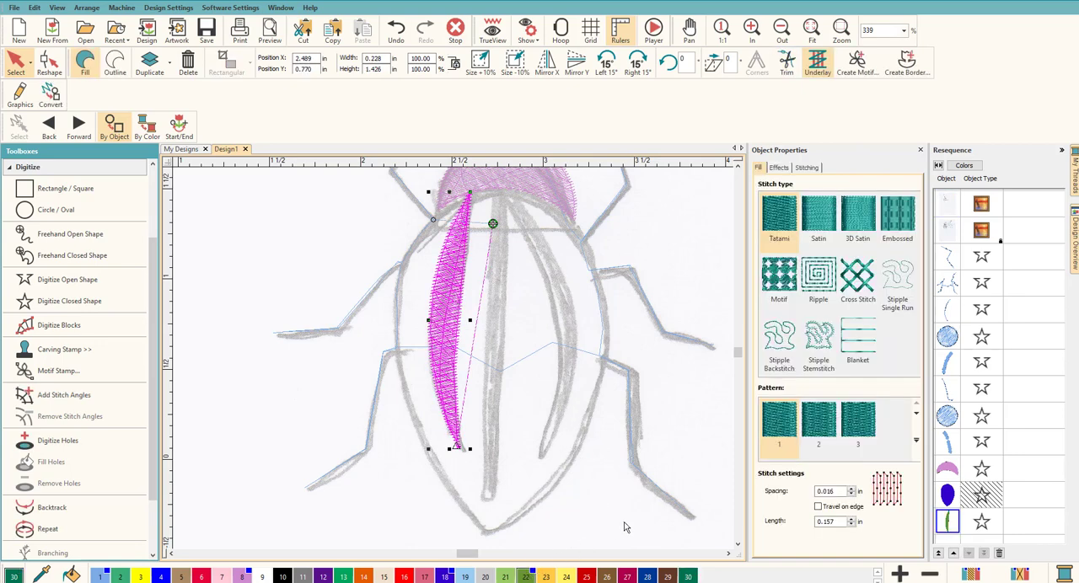
{"action": "left_click", "coordinate": [594, 416]}
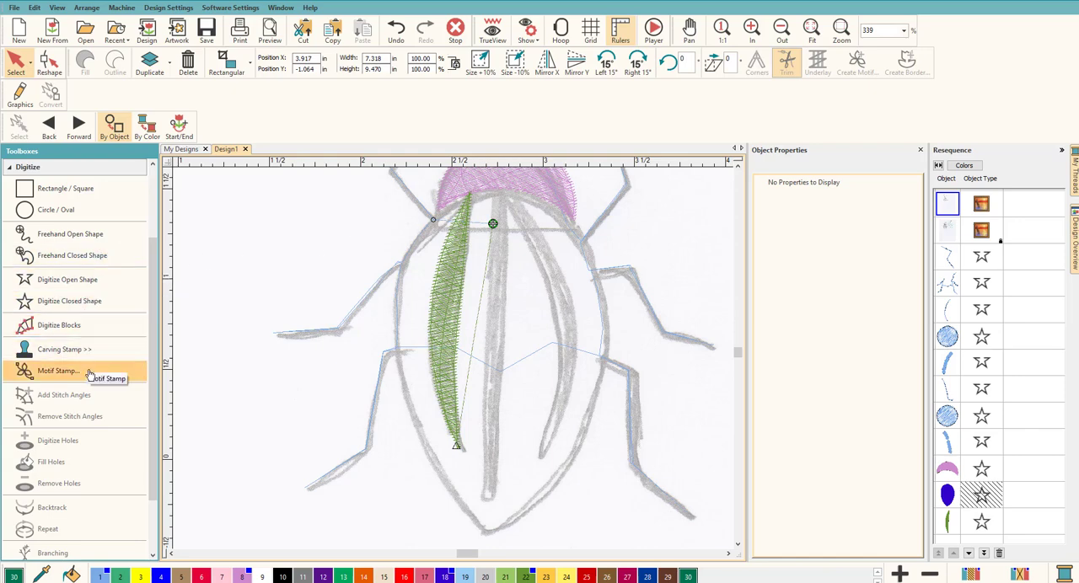
Digitize an open single-run line in thread color 22 from the left stripe's upper end to the top of the central stripe
{"action": "left_click", "coordinate": [66, 283]}
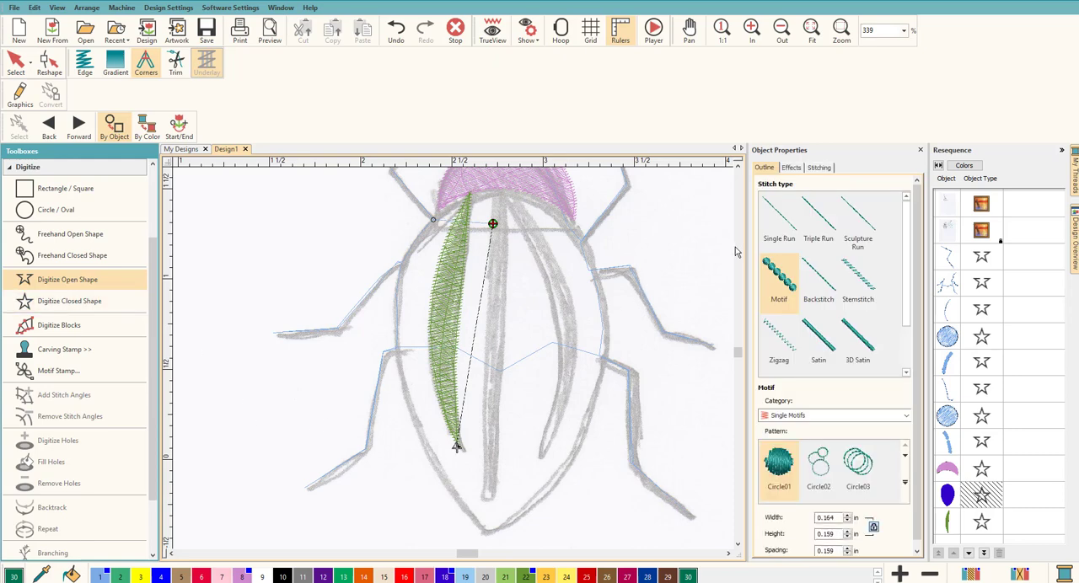
{"action": "left_click", "coordinate": [779, 221]}
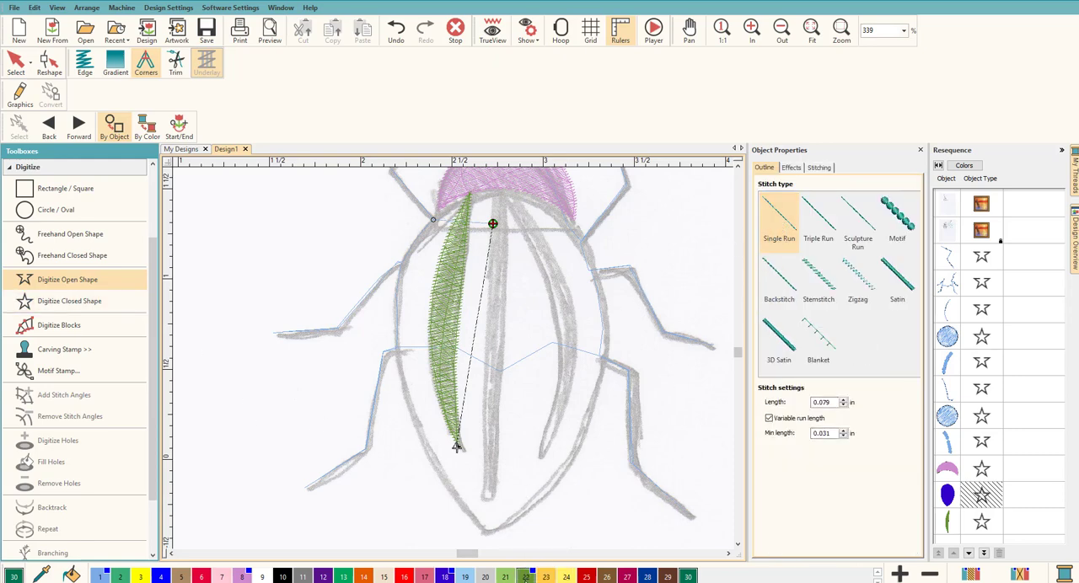
{"action": "left_click", "coordinate": [526, 577]}
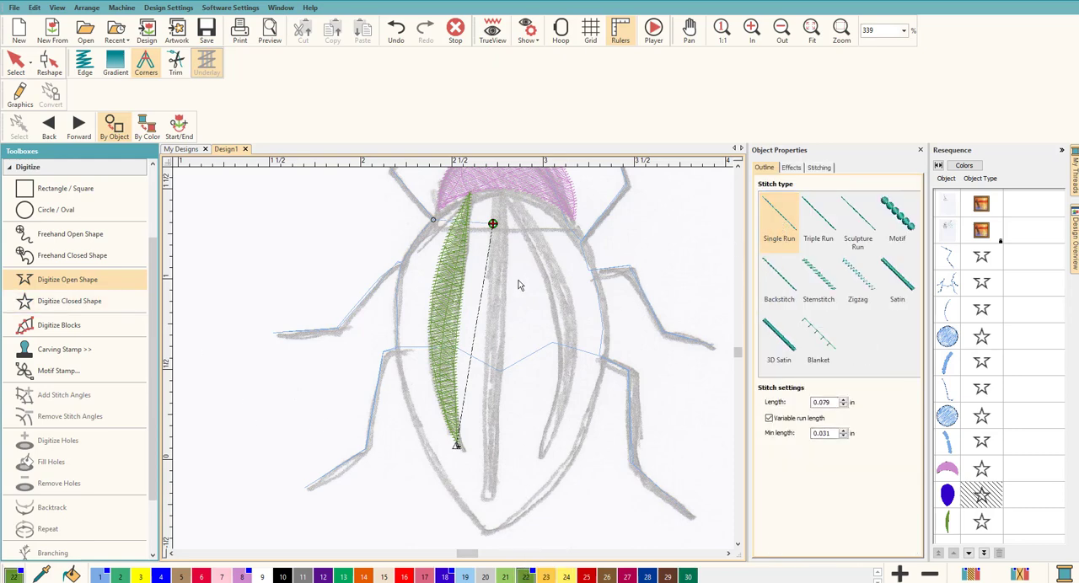
{"action": "left_click", "coordinate": [470, 196]}
{"action": "key", "text": "Return"}
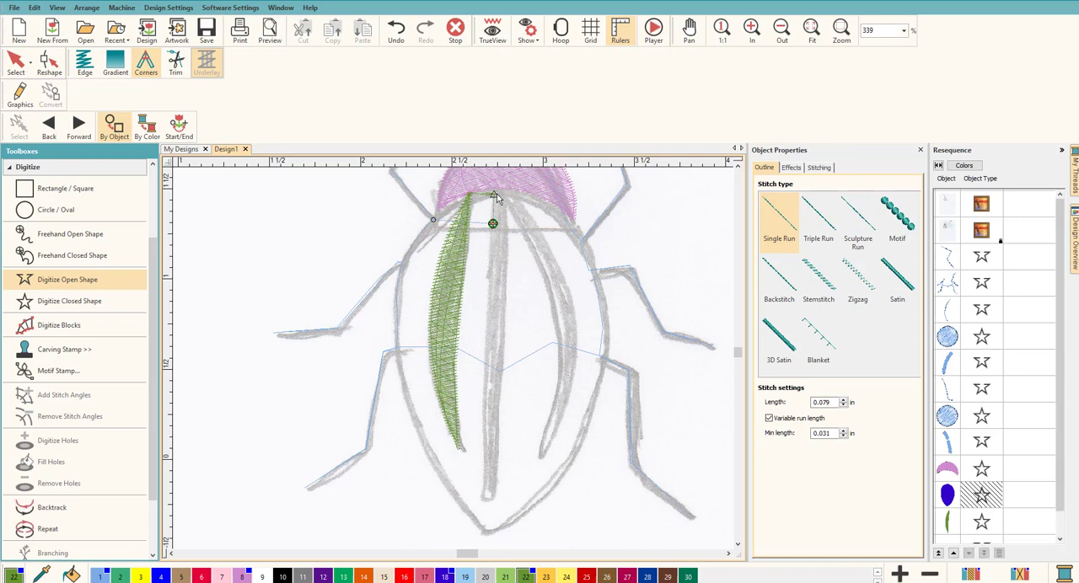
{"action": "scroll", "coordinate": [1063, 460], "scroll_direction": "down", "scroll_amount": 1}
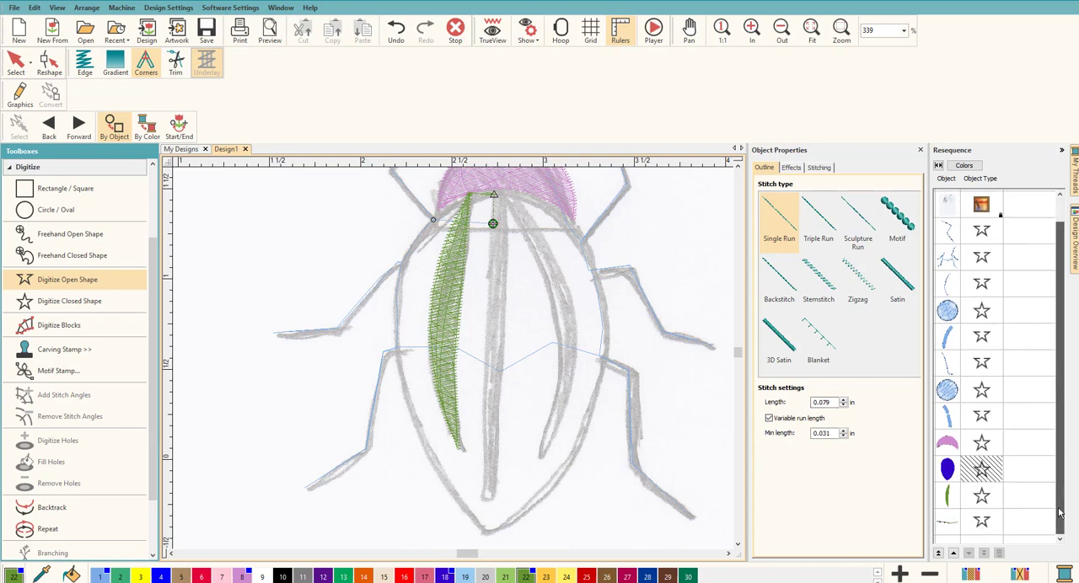
{"action": "key", "text": "Escape"}
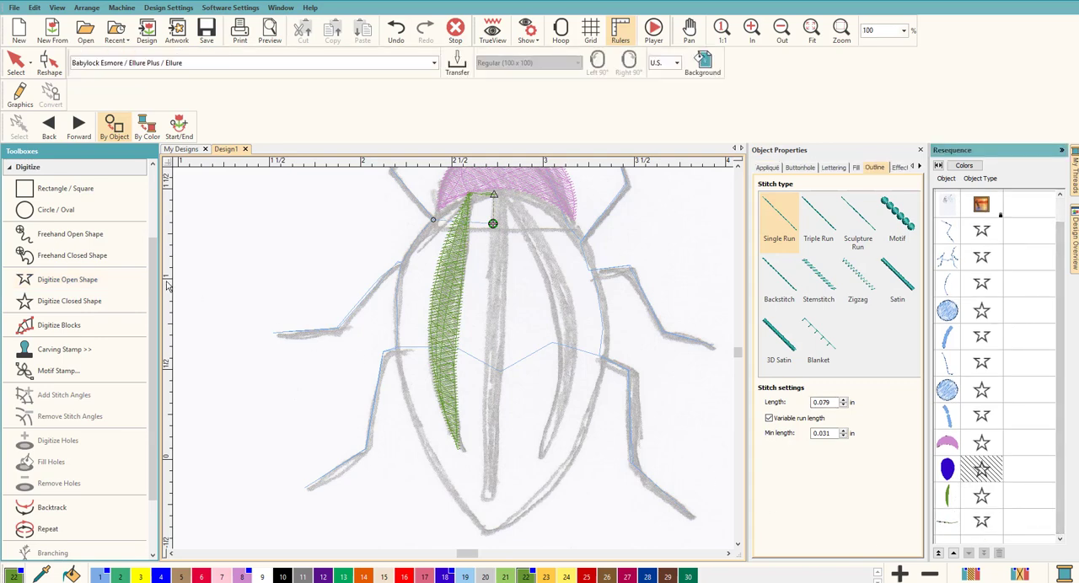
Digitize a closed outline around the sketched central stripe, about 0.12 in wide and 1.78 in tall, extending it slightly past the sketch's lower end
{"action": "left_click", "coordinate": [73, 301]}
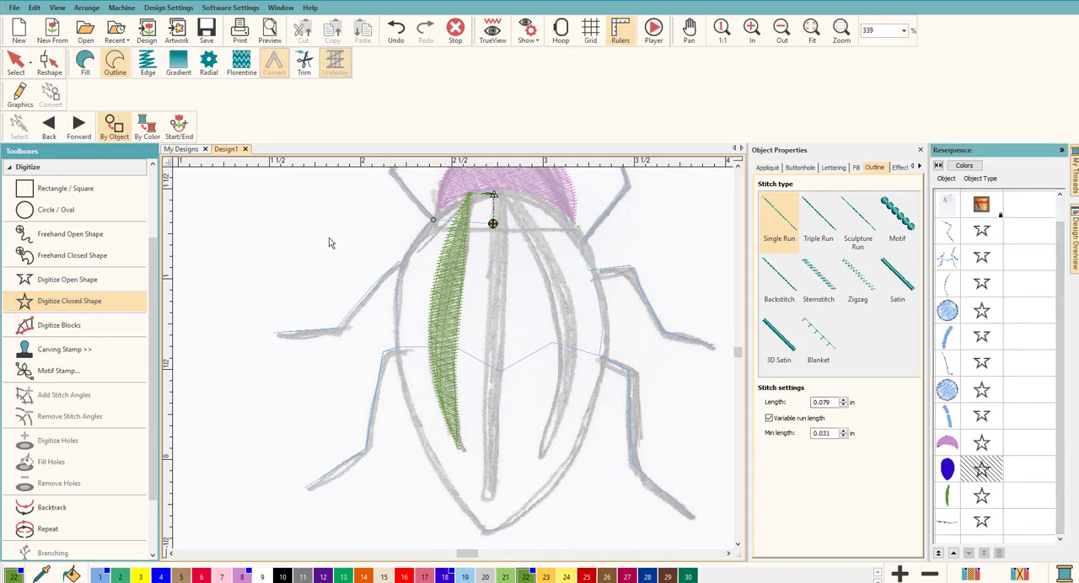
{"action": "left_click", "coordinate": [494, 196]}
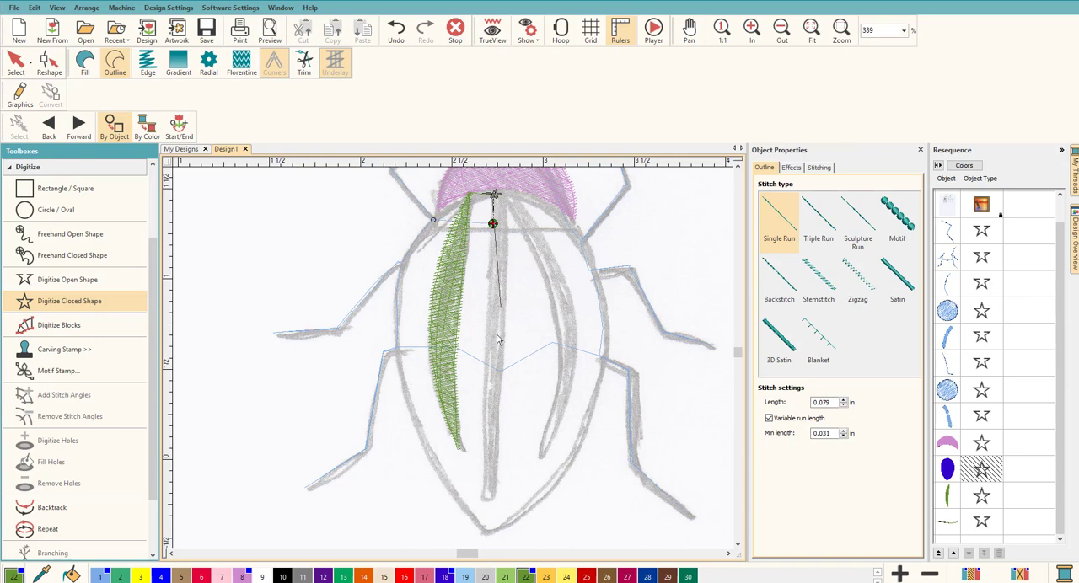
{"action": "left_click", "coordinate": [483, 512]}
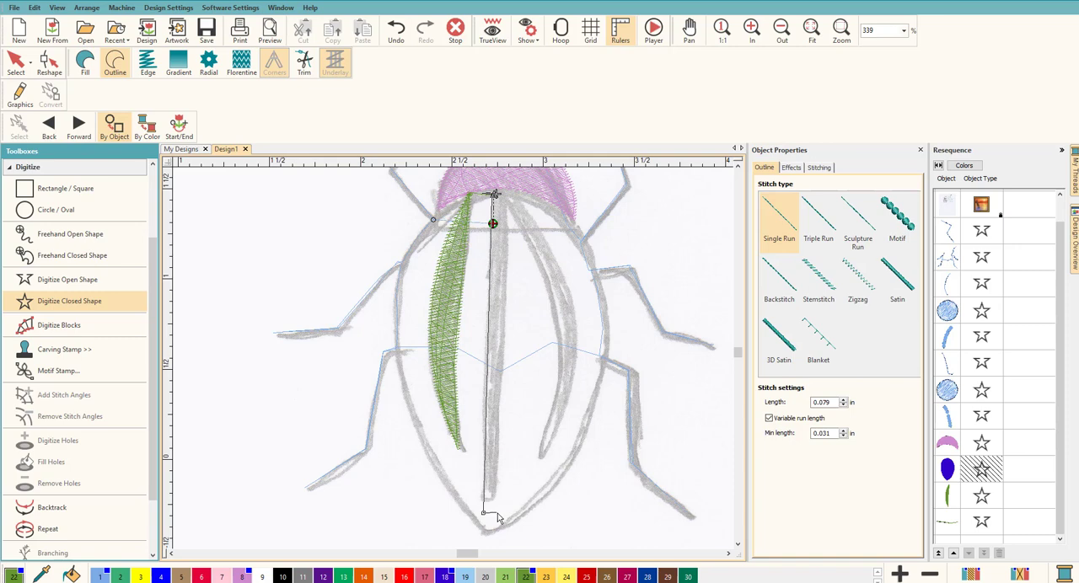
{"action": "left_click", "coordinate": [496, 512]}
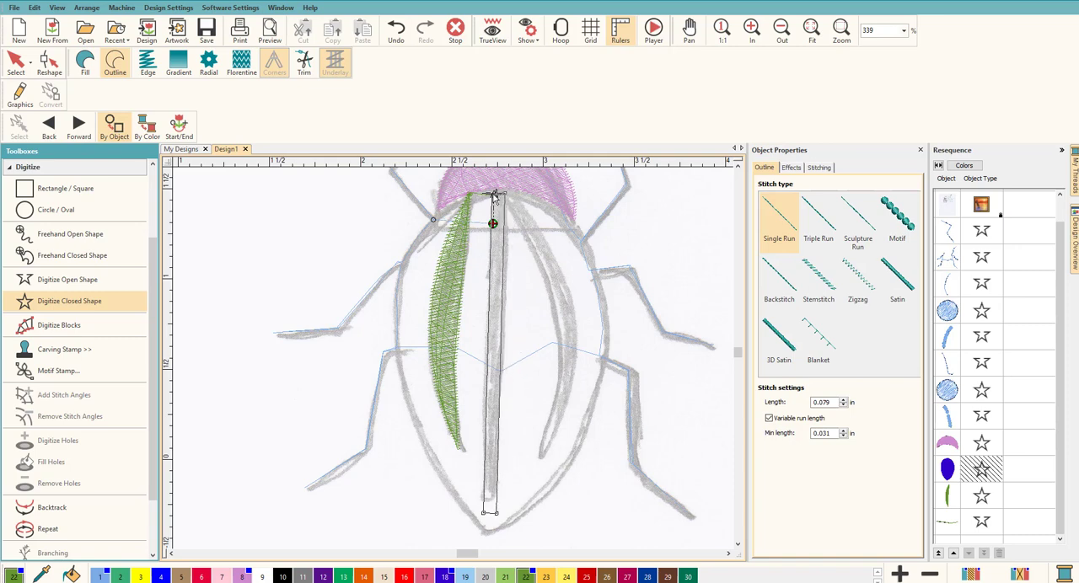
{"action": "key", "text": "Return"}
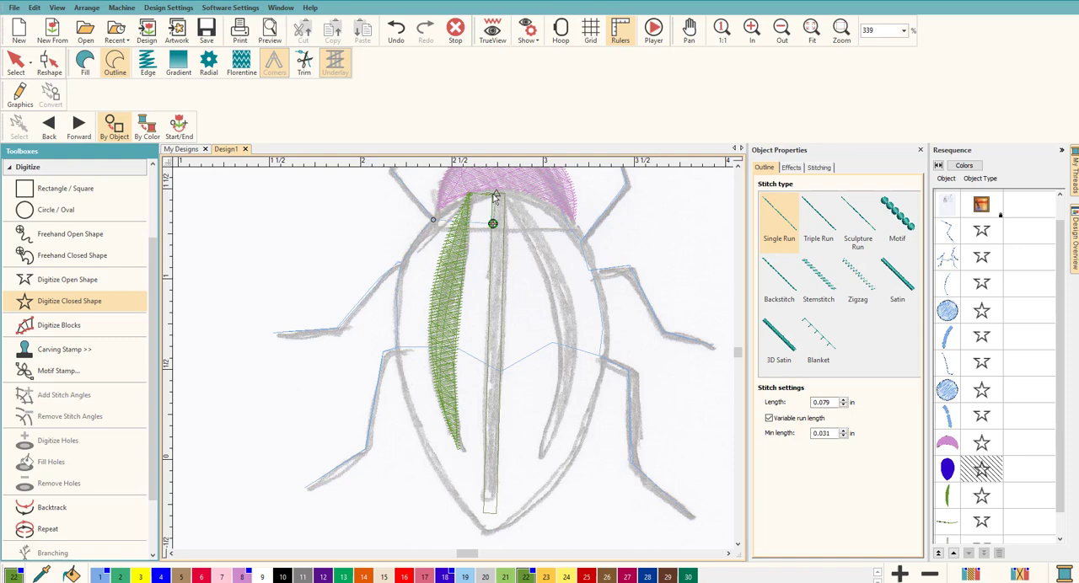
Convert the central stripe's outline to a tatami fill
{"action": "left_click", "coordinate": [16, 60]}
{"action": "left_click", "coordinate": [84, 63]}
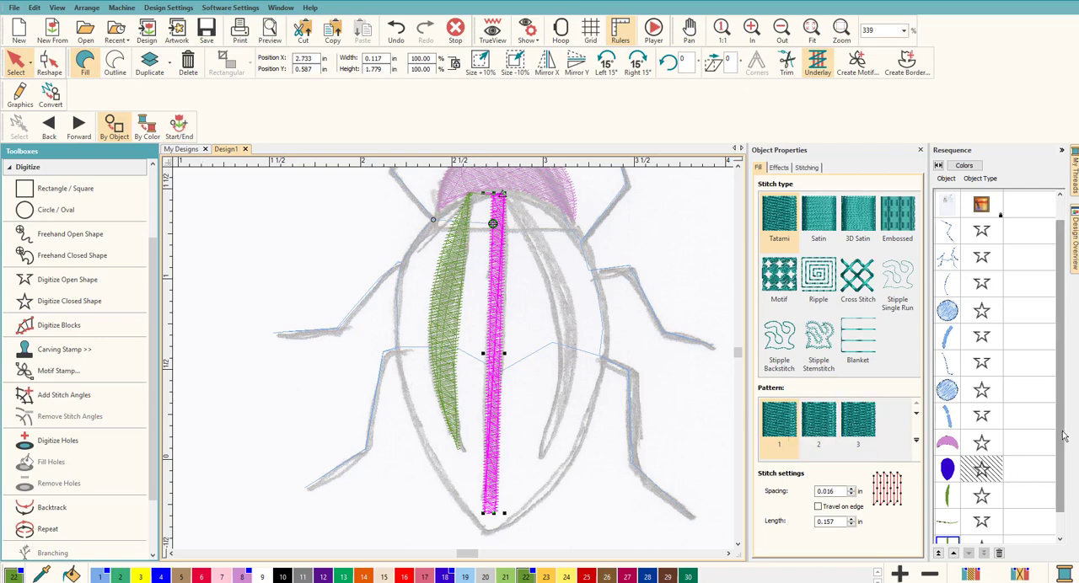
{"action": "left_click_drag", "start_coordinate": [1061, 448], "coordinate": [1057, 487]}
{"action": "left_click", "coordinate": [698, 284]}
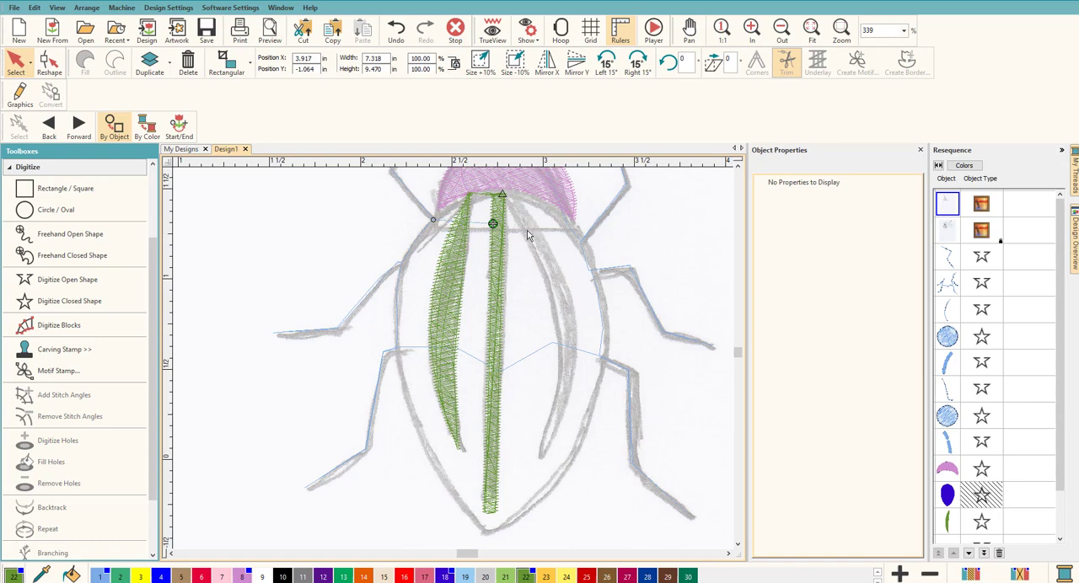
Digitize a closed outline around the sketched curved right stripe, about 0.39 in wide and 1.5 in tall
{"action": "left_click", "coordinate": [97, 302]}
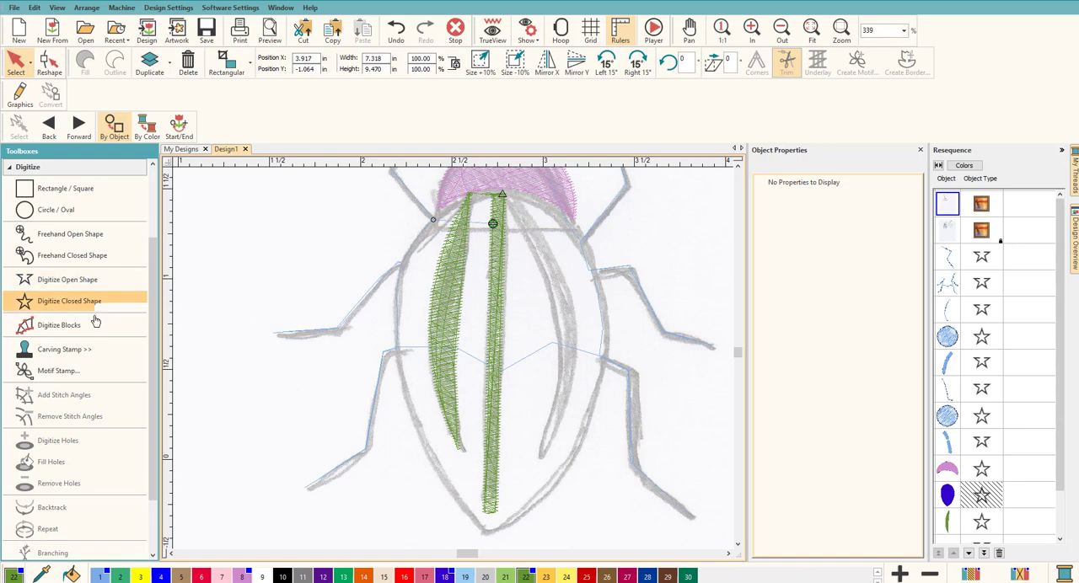
{"action": "left_click", "coordinate": [69, 280]}
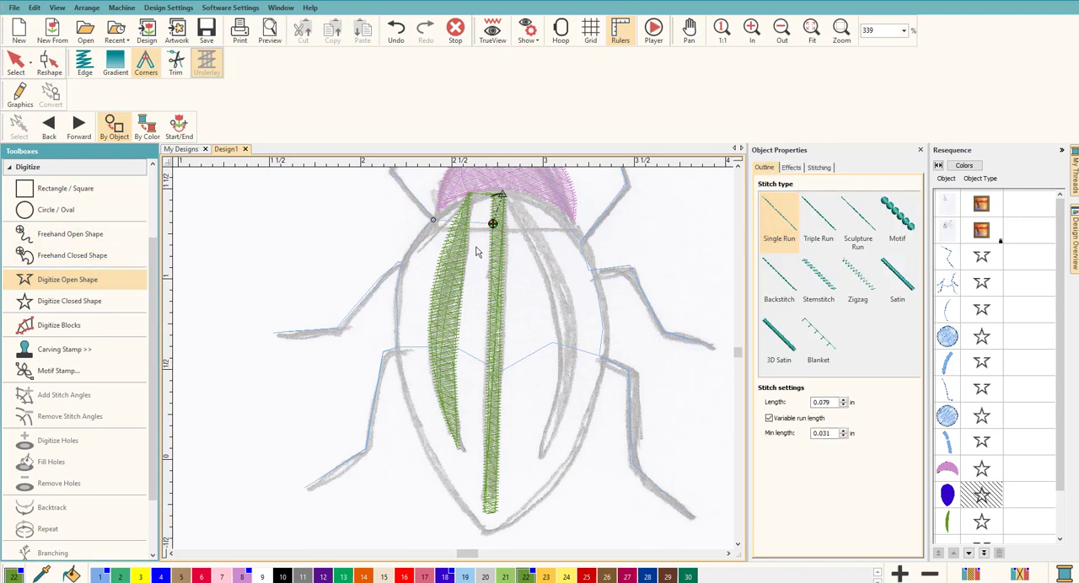
{"action": "left_click", "coordinate": [77, 303]}
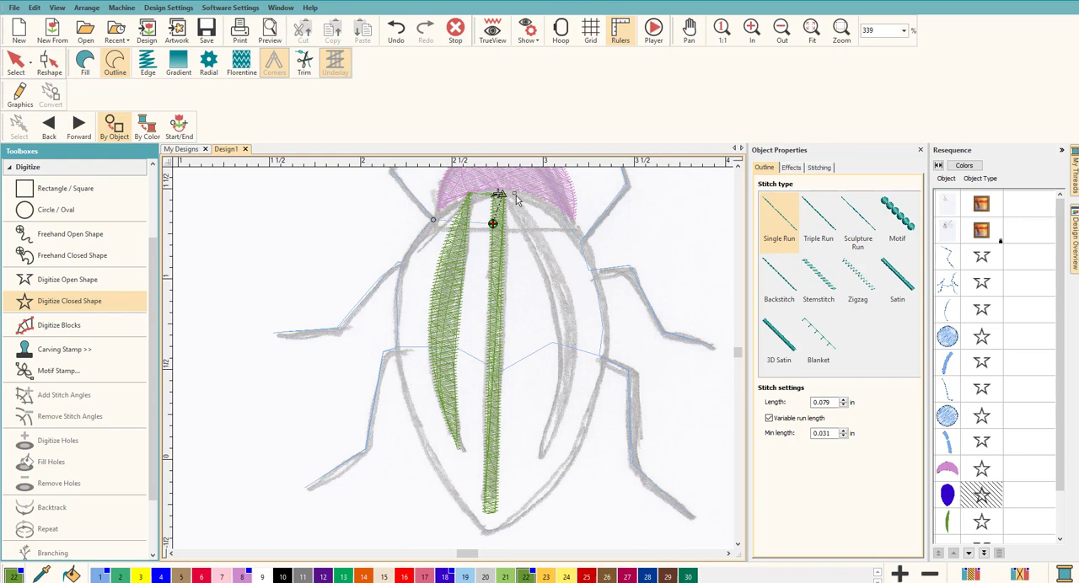
{"action": "left_click", "coordinate": [575, 318]}
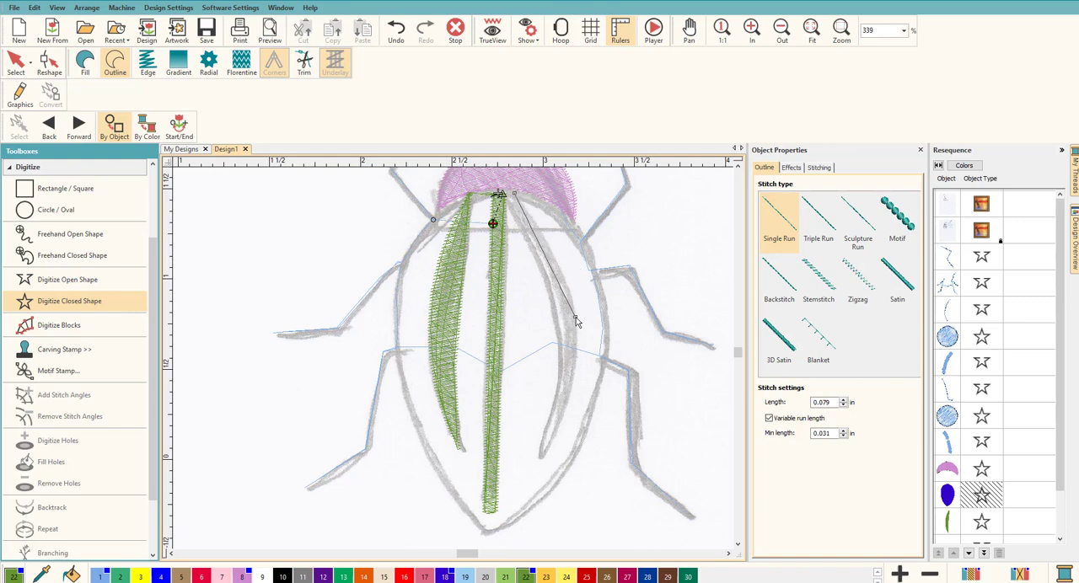
{"action": "right_click", "coordinate": [571, 391]}
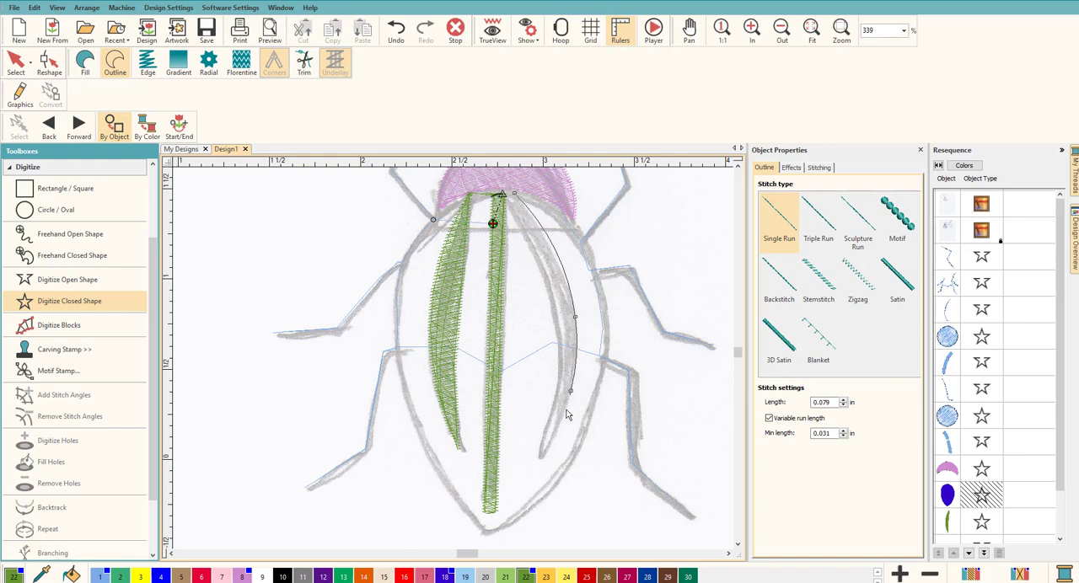
{"action": "left_click", "coordinate": [540, 460]}
{"action": "right_click", "coordinate": [562, 351]}
{"action": "right_click", "coordinate": [514, 217]}
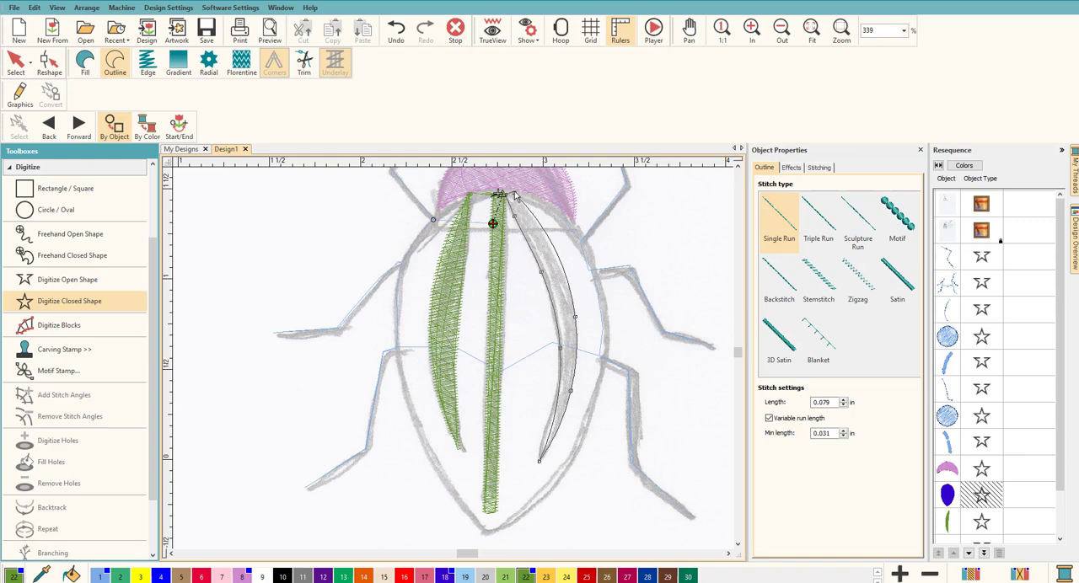
{"action": "key", "text": "Return"}
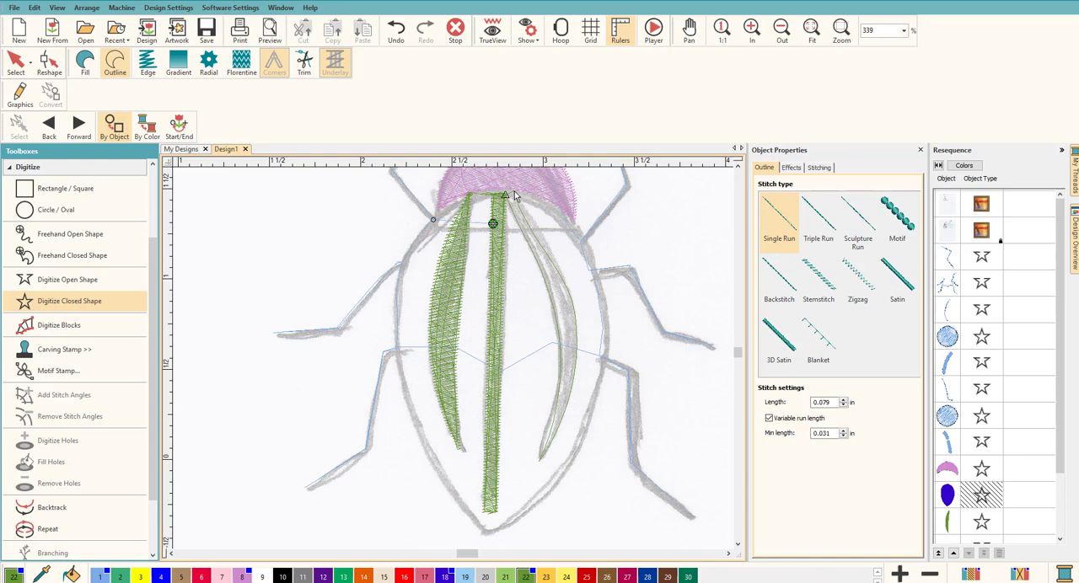
Convert the curved right stripe's outline to a tatami fill
{"action": "left_click", "coordinate": [85, 61]}
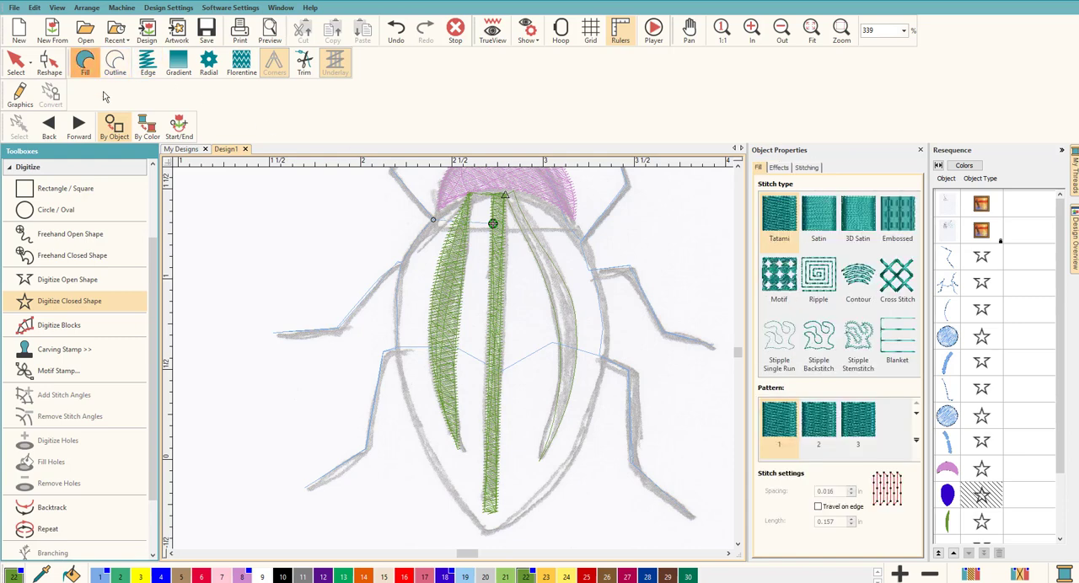
{"action": "left_click", "coordinate": [15, 61]}
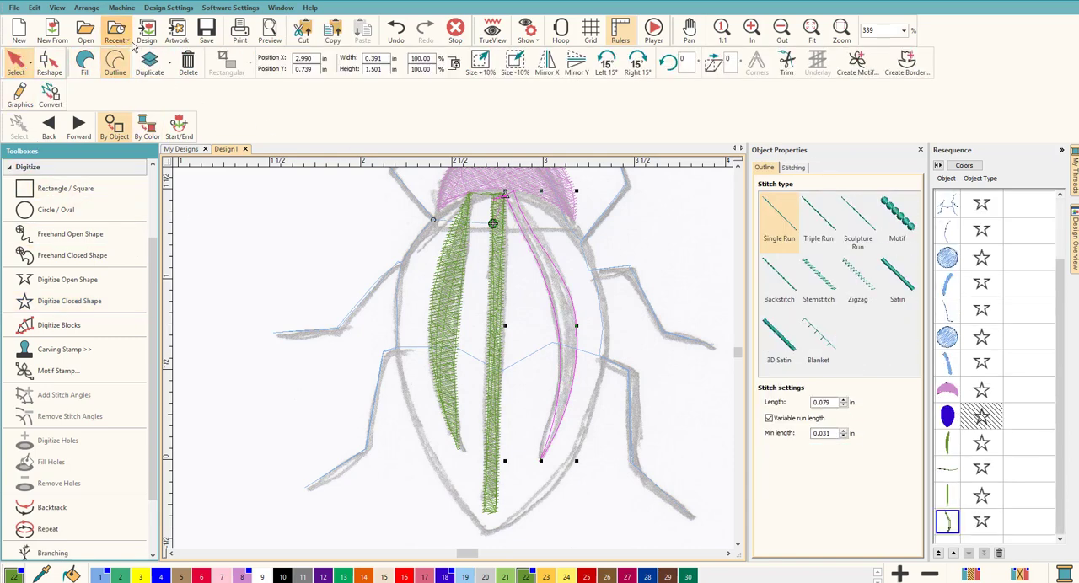
{"action": "left_click", "coordinate": [86, 62]}
{"action": "left_click", "coordinate": [334, 262]}
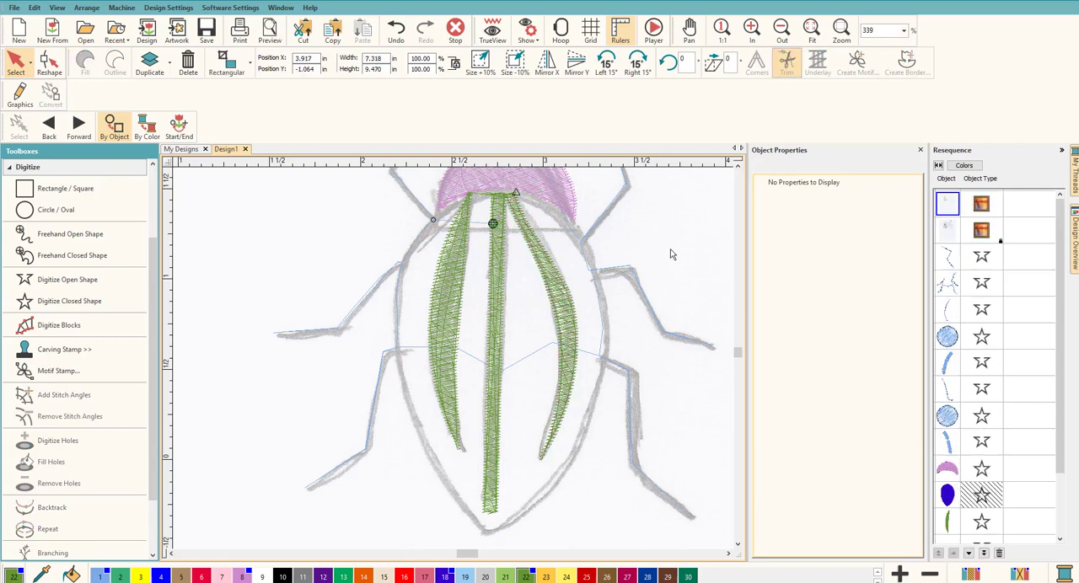
Unhide all objects to bring back the purple filled back
{"action": "left_click", "coordinate": [947, 495]}
{"action": "right_click", "coordinate": [948, 495]}
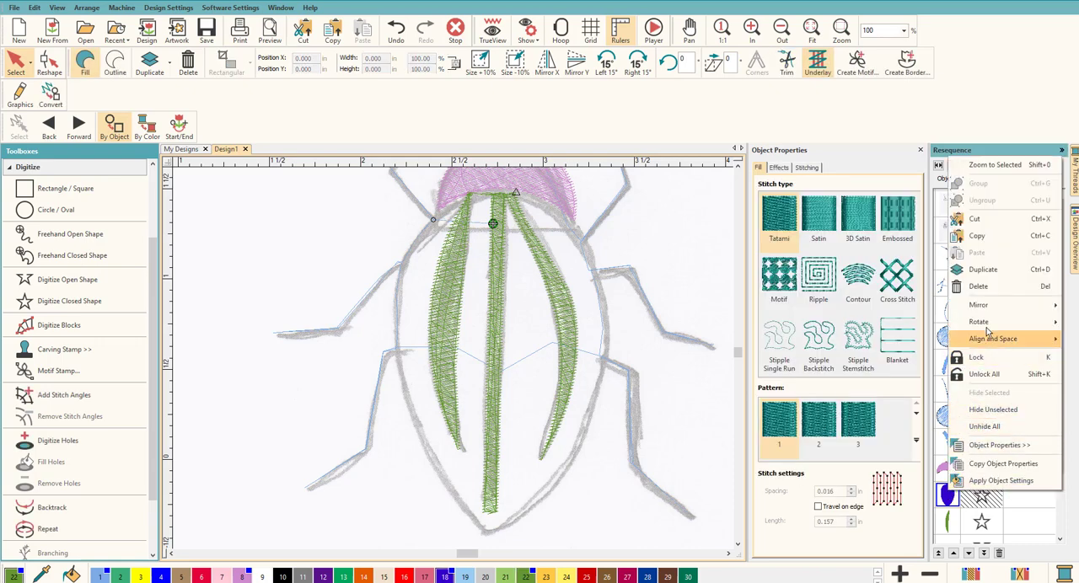
{"action": "left_click", "coordinate": [984, 427]}
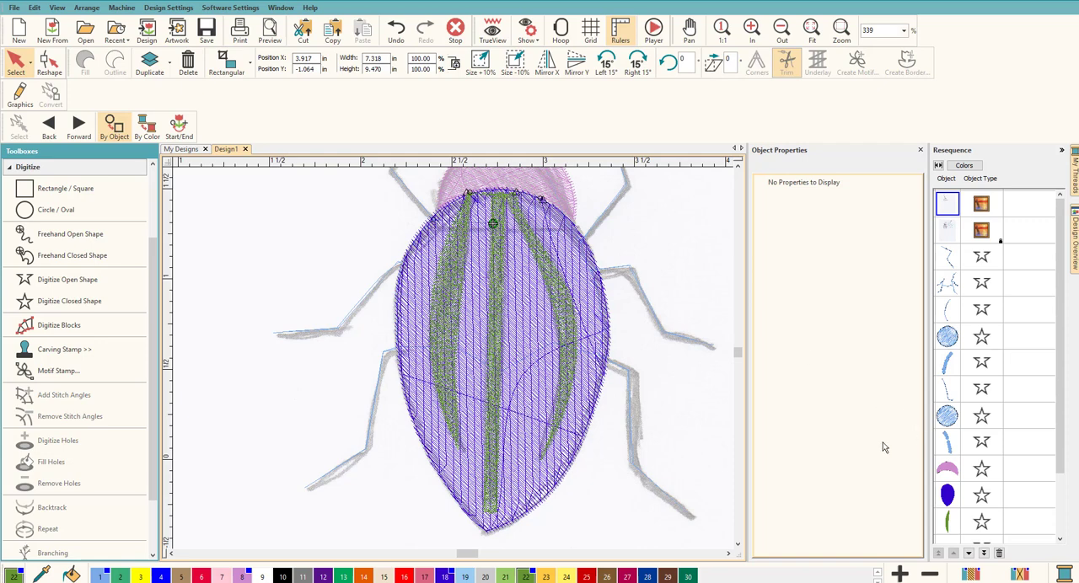
{"action": "scroll", "coordinate": [522, 387], "scroll_direction": "down", "scroll_amount": 2}
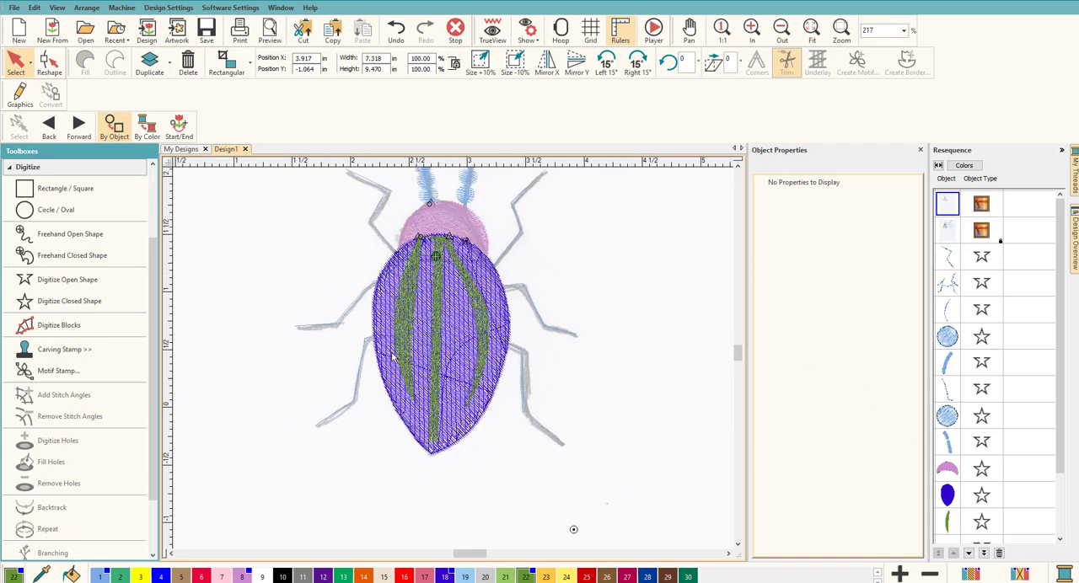
Show the design in TrueView and change all three green stripes on the beetle's back to satin fill
{"action": "left_click", "coordinate": [493, 32]}
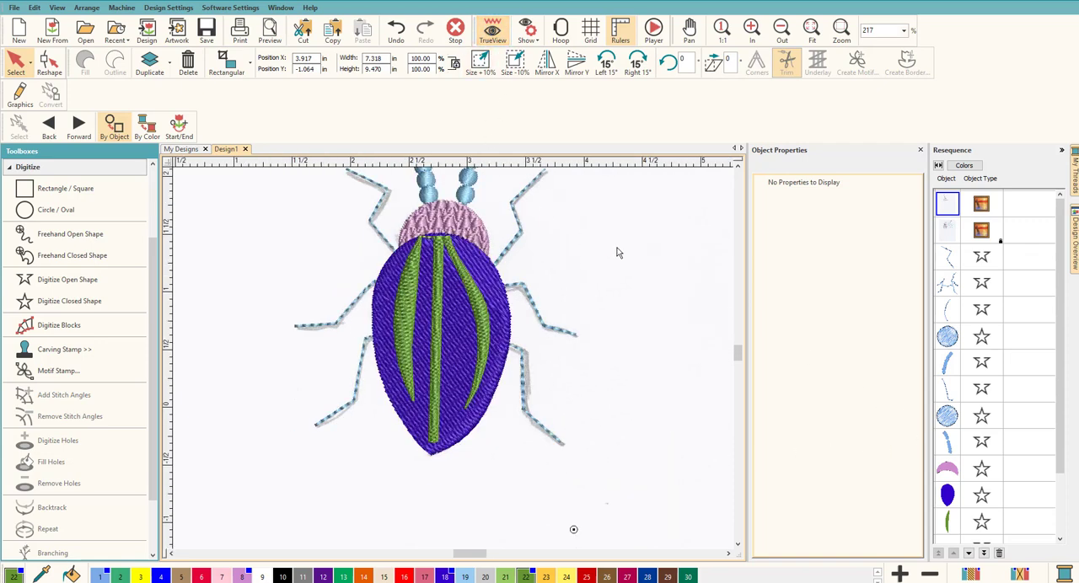
{"action": "left_click", "coordinate": [412, 313]}
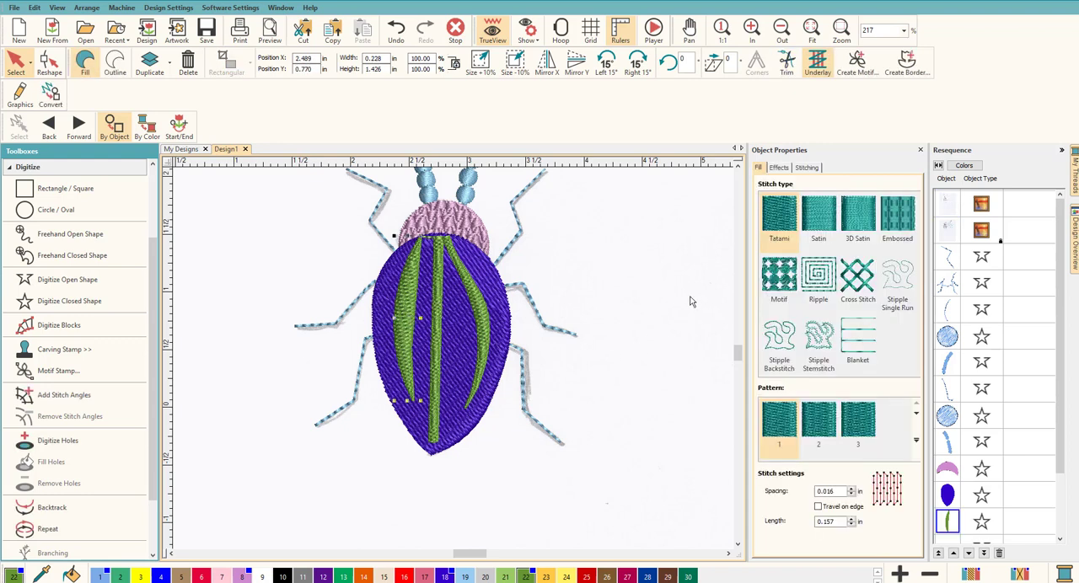
{"action": "left_click", "coordinate": [819, 220]}
{"action": "left_click", "coordinate": [436, 312]}
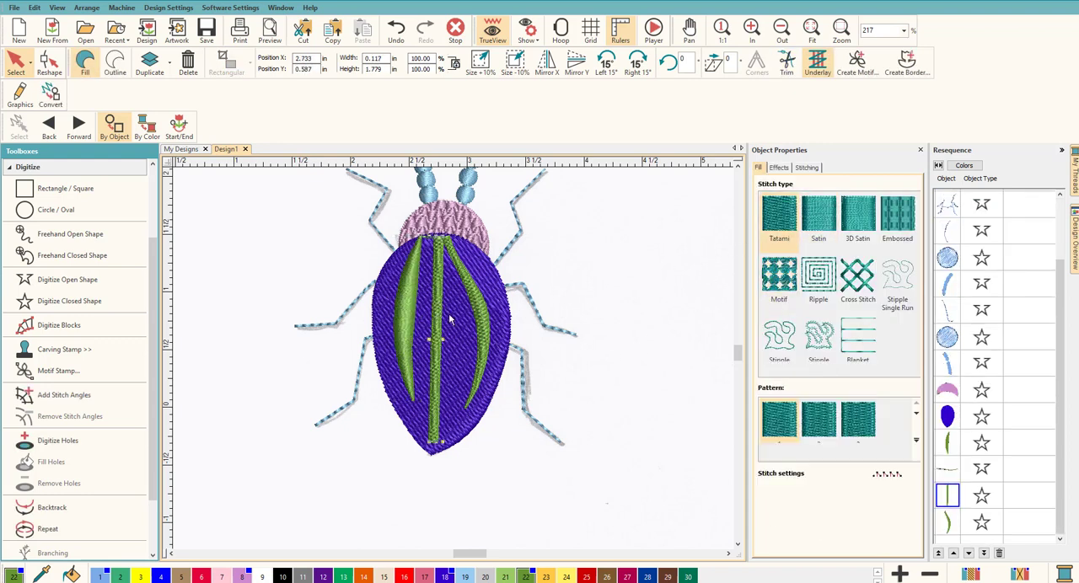
{"action": "left_click", "coordinate": [818, 221]}
{"action": "left_click", "coordinate": [485, 320]}
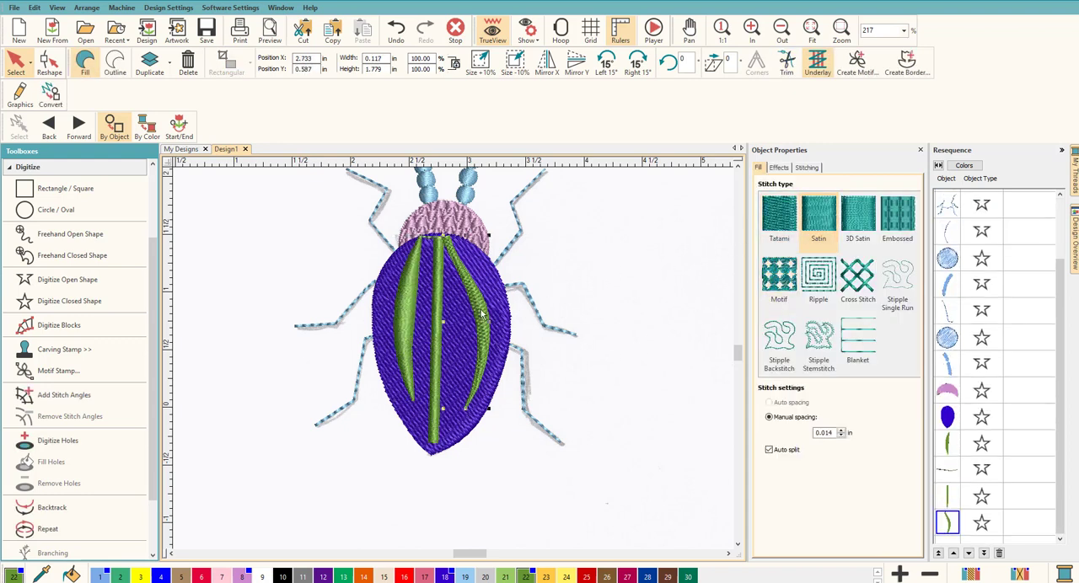
{"action": "left_click", "coordinate": [818, 221]}
{"action": "left_click", "coordinate": [636, 319]}
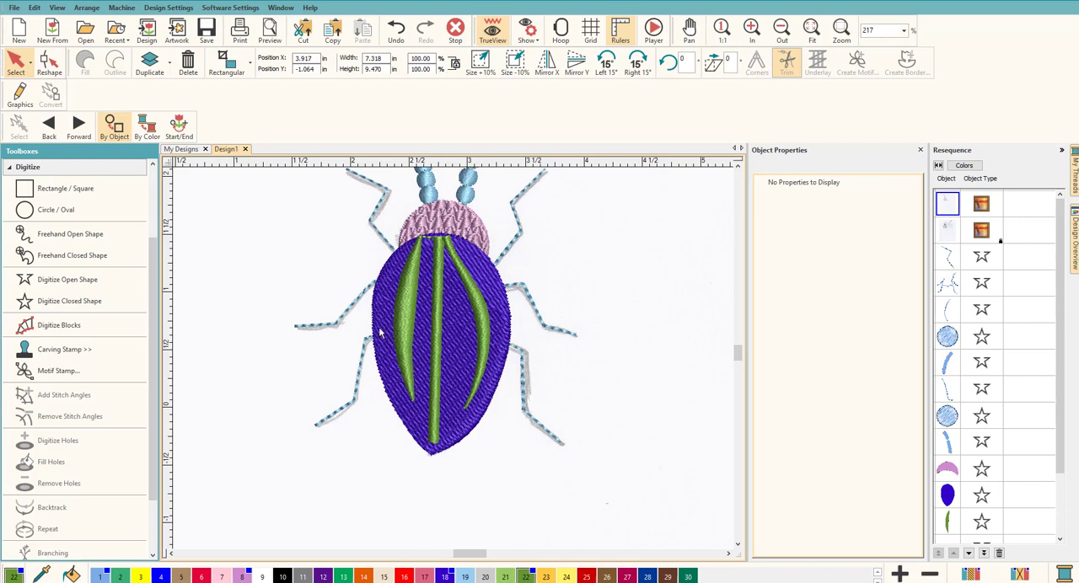
Delete the left green satin stripe from the beetle's back
{"action": "scroll", "coordinate": [453, 358], "scroll_direction": "up", "scroll_amount": 3}
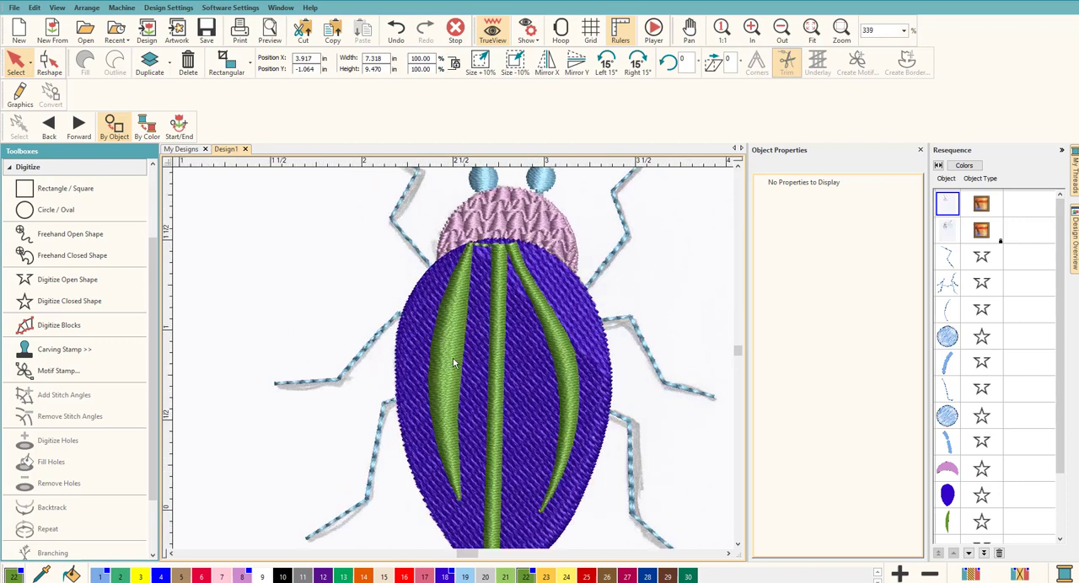
{"action": "left_click", "coordinate": [437, 357]}
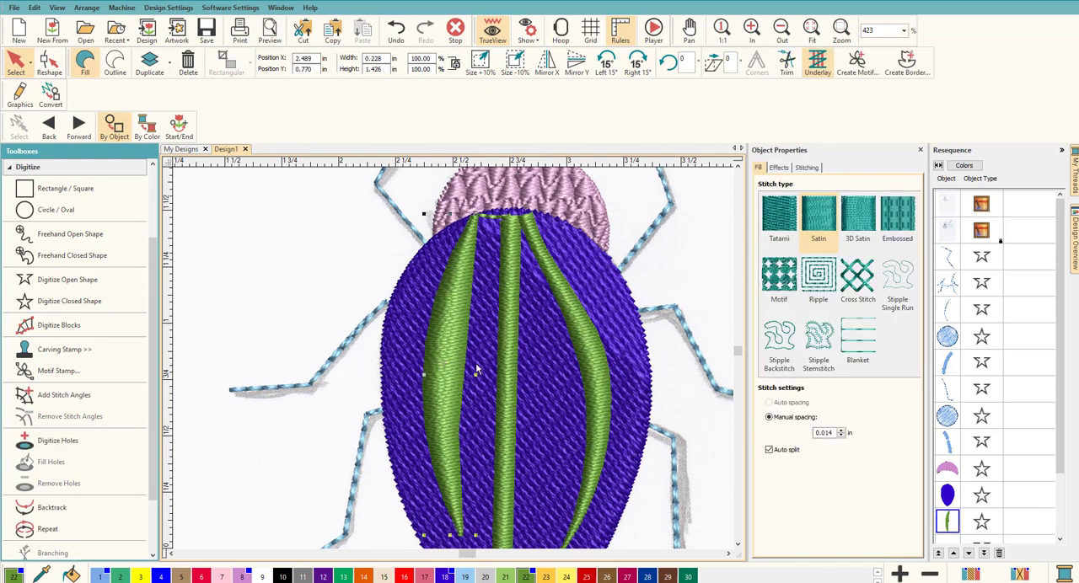
{"action": "left_click", "coordinate": [677, 286]}
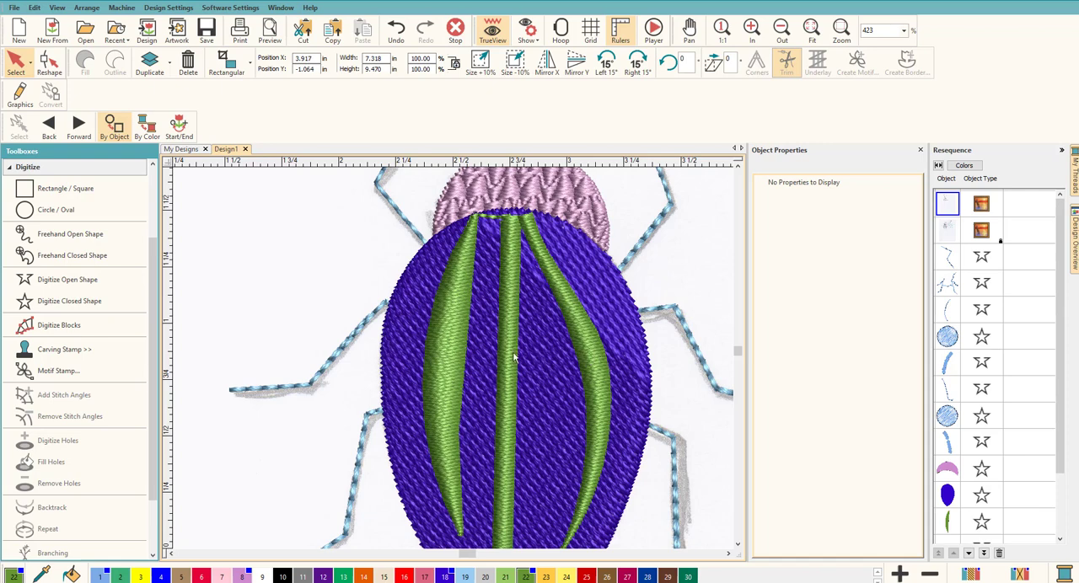
{"action": "left_click", "coordinate": [455, 368]}
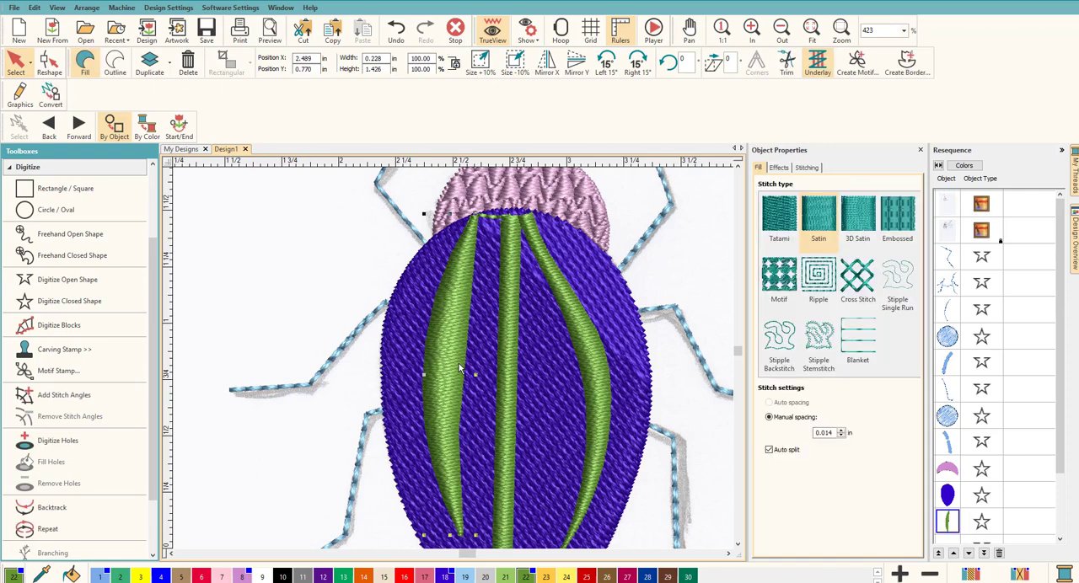
{"action": "key", "text": "Delete"}
Place a copy of the curved right stripe on the left half of the back and mirror it horizontally
{"action": "left_click", "coordinate": [592, 366]}
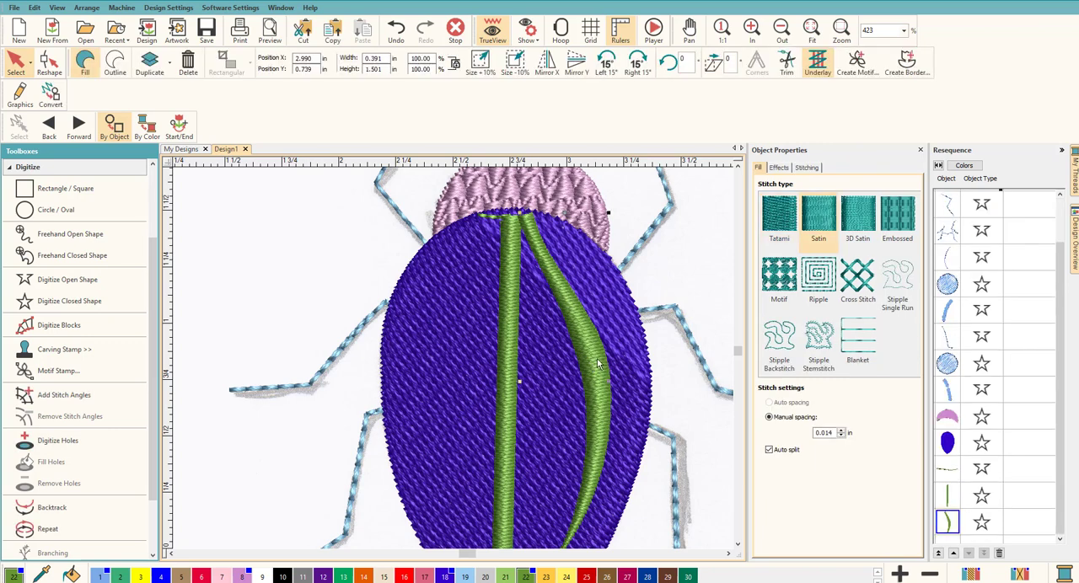
{"action": "left_click_drag", "start_coordinate": [599, 365], "coordinate": [475, 355]}
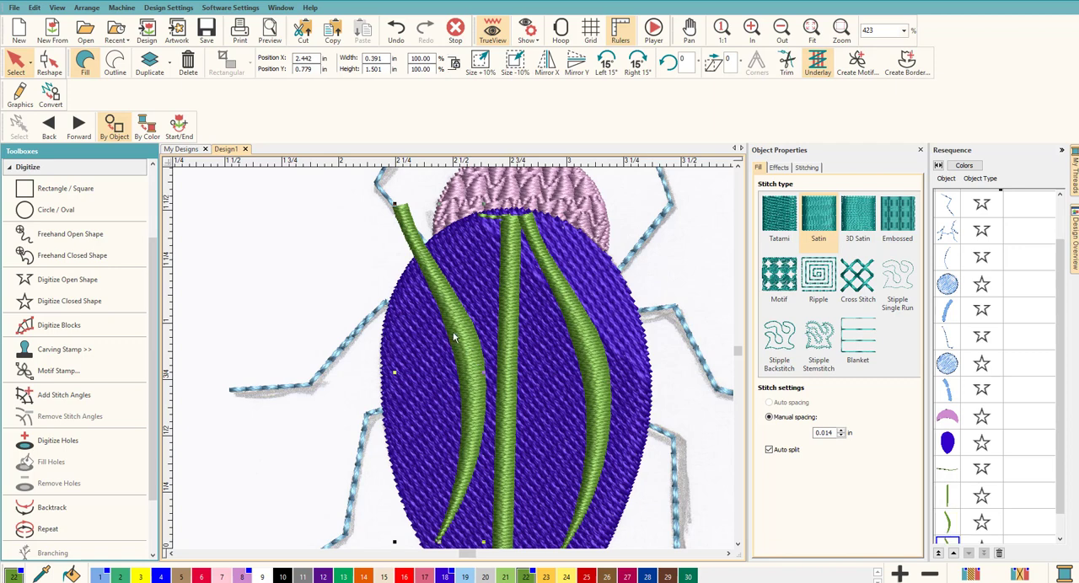
{"action": "left_click", "coordinate": [547, 73]}
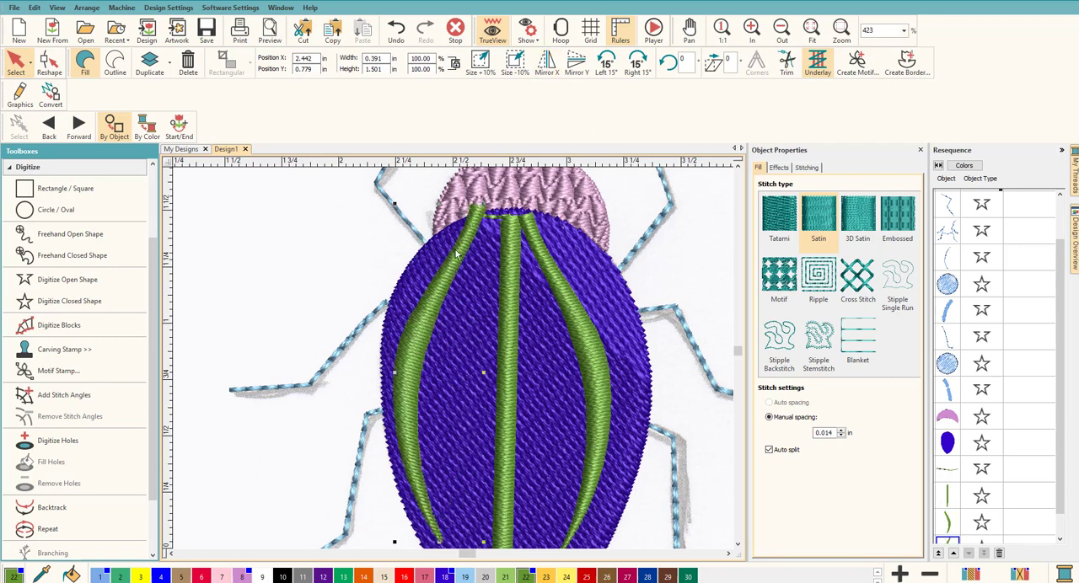
Align the mirrored stripe level with the right stripe, with its position at about X 2.468 in and Y 0.739 in
{"action": "left_click_drag", "start_coordinate": [437, 296], "coordinate": [437, 305]}
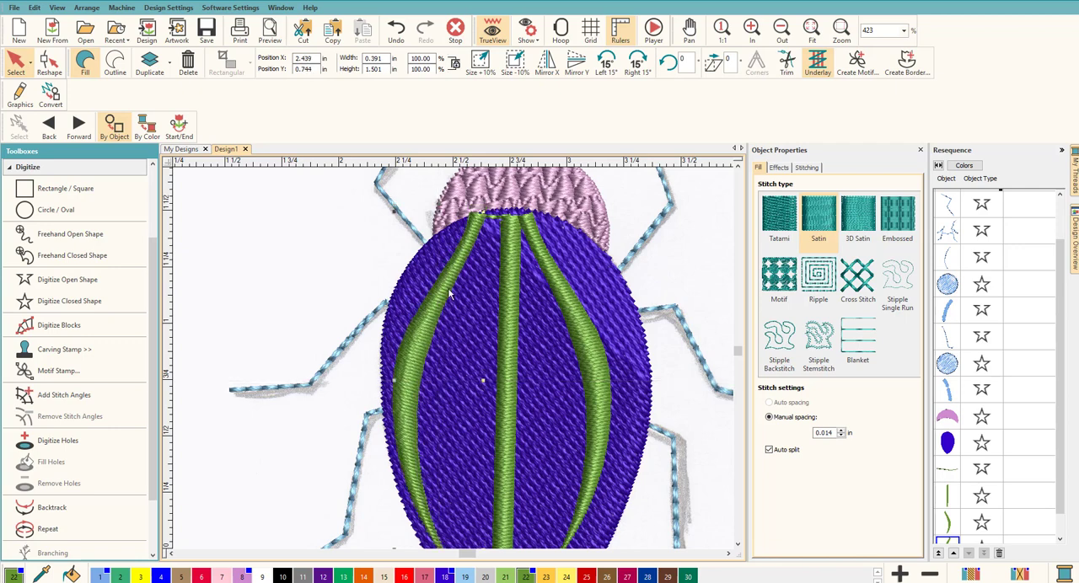
{"action": "scroll", "coordinate": [459, 362], "scroll_direction": "down", "scroll_amount": 3}
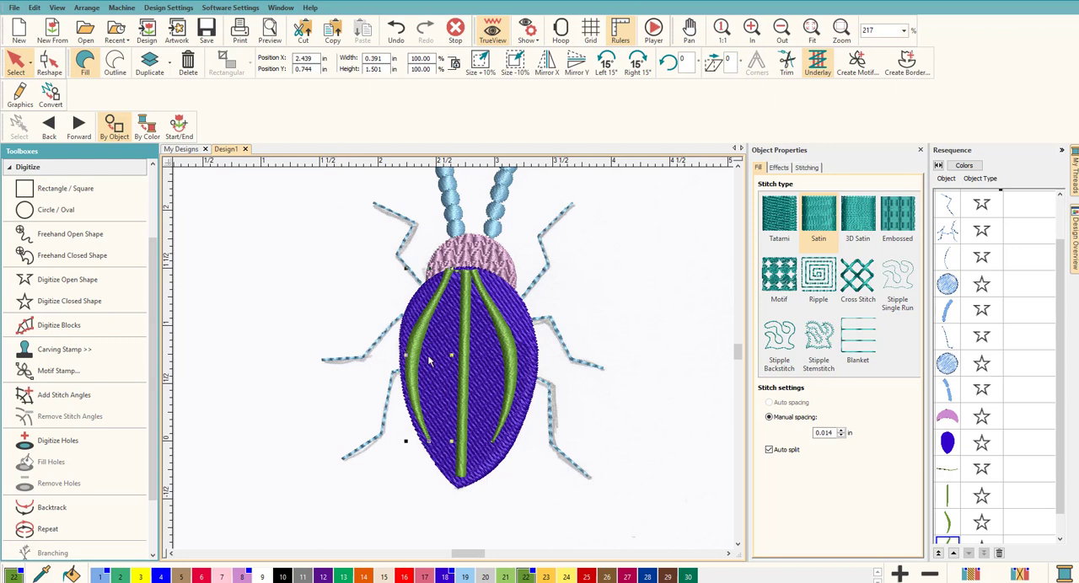
{"action": "left_click", "coordinate": [420, 355]}
{"action": "left_click_drag", "start_coordinate": [420, 355], "coordinate": [424, 354]}
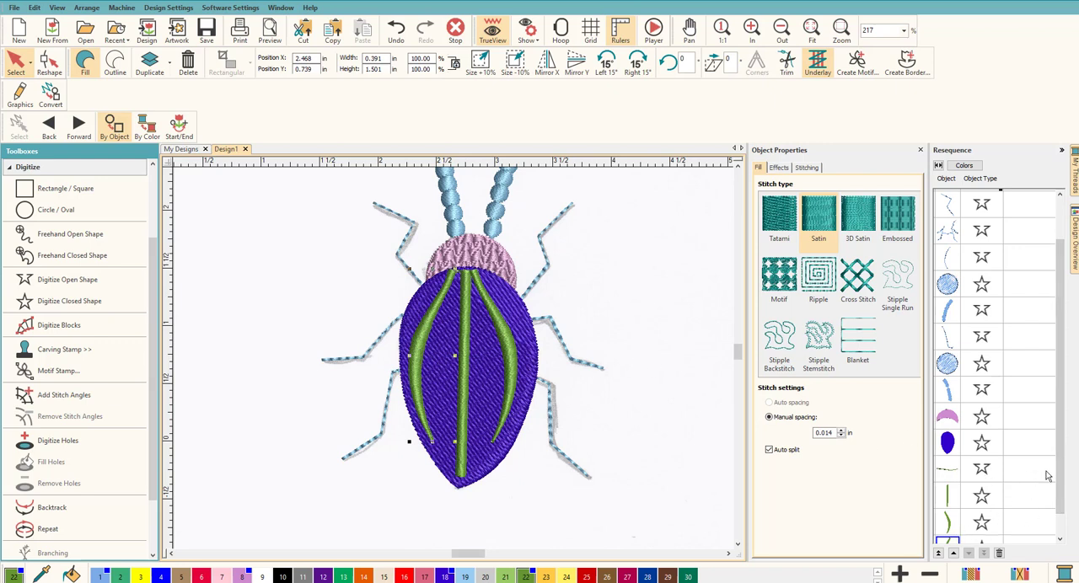
Move the mirrored left stripe in the stitching sequence to directly after the purple back, ahead of the green run stitch
{"action": "scroll", "coordinate": [1059, 477], "scroll_direction": "down", "scroll_amount": 1}
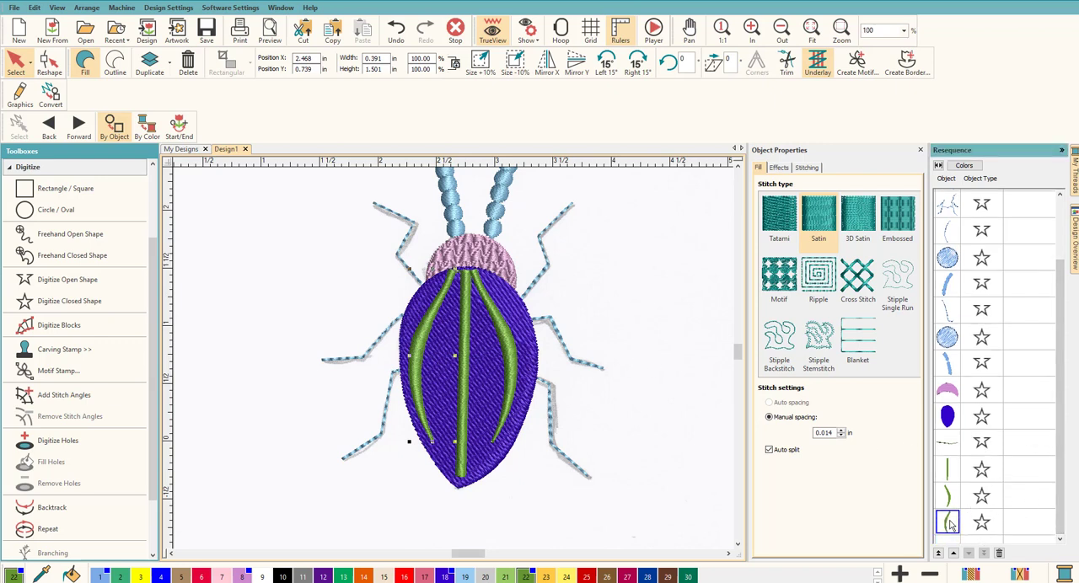
{"action": "left_click_drag", "start_coordinate": [949, 523], "coordinate": [949, 443]}
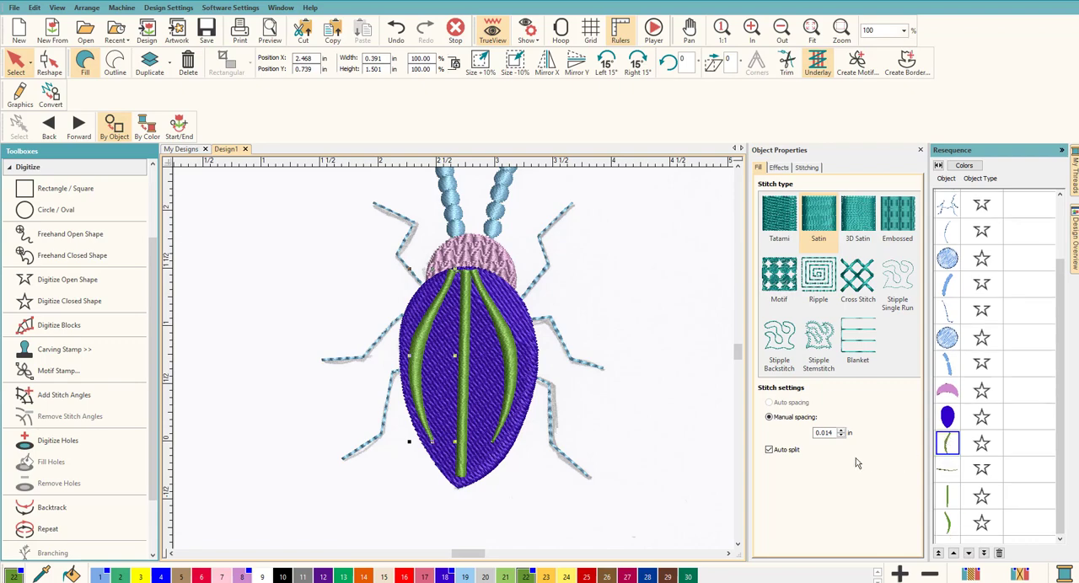
{"action": "left_click", "coordinate": [693, 394]}
Delete the short green run-stitch line connecting the upper ends of the left and central stripes
{"action": "scroll", "coordinate": [450, 356], "scroll_direction": "up", "scroll_amount": 5}
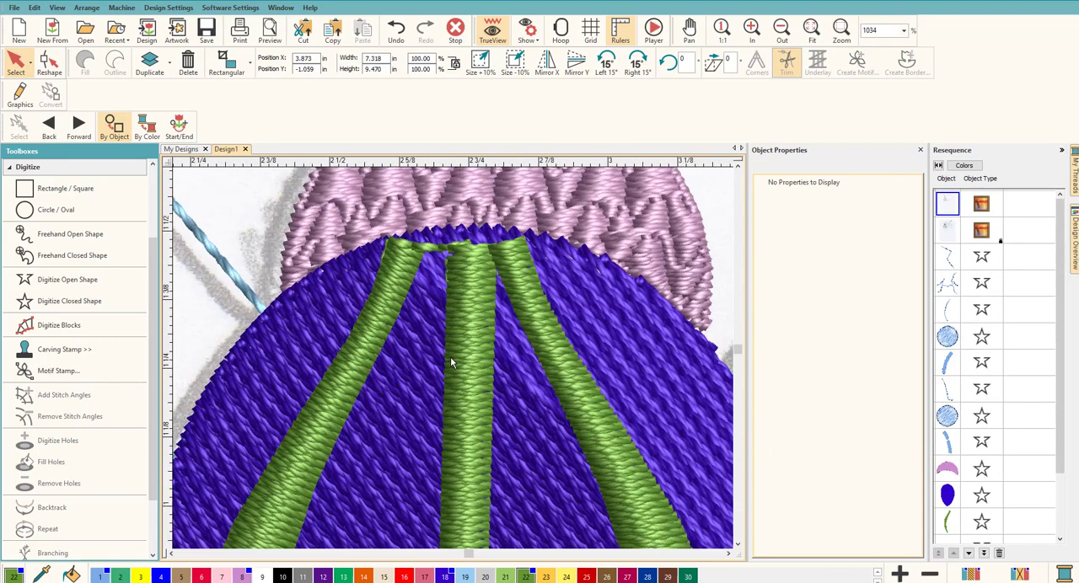
{"action": "scroll", "coordinate": [449, 356], "scroll_direction": "down", "scroll_amount": 5}
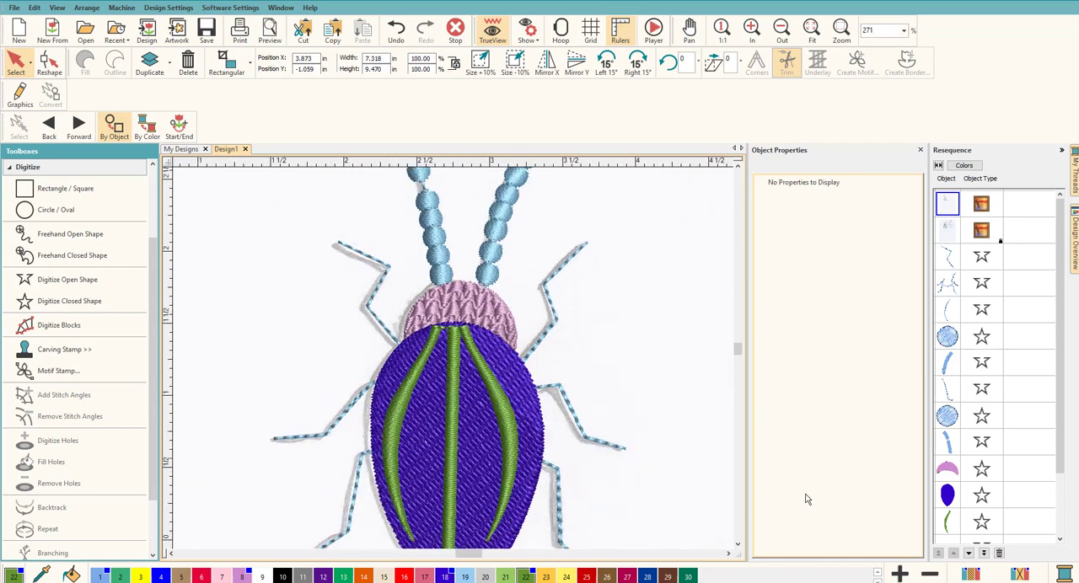
{"action": "scroll", "coordinate": [1058, 429], "scroll_direction": "down", "scroll_amount": 3}
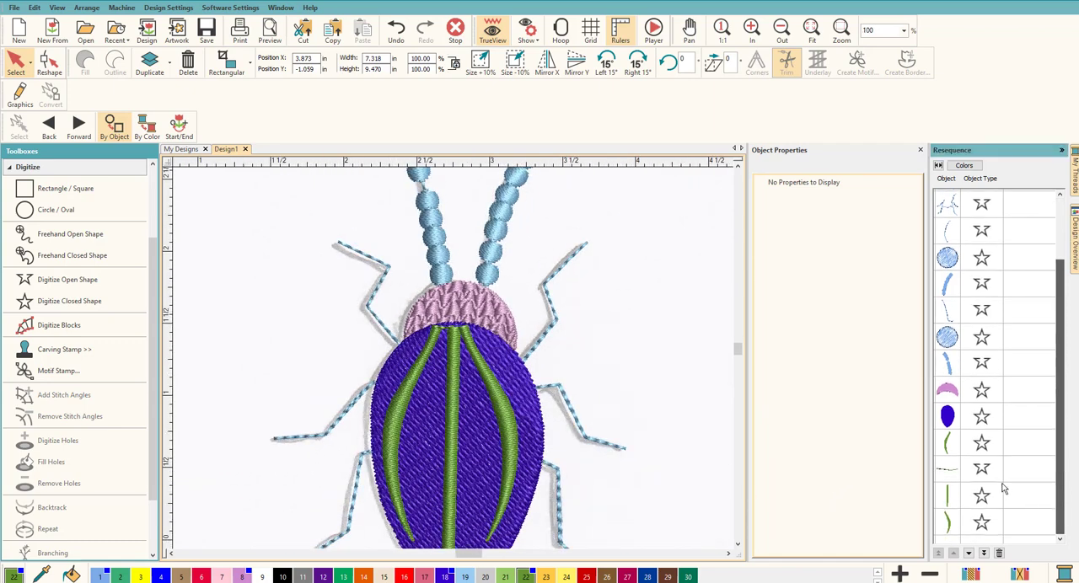
{"action": "left_click", "coordinate": [947, 474]}
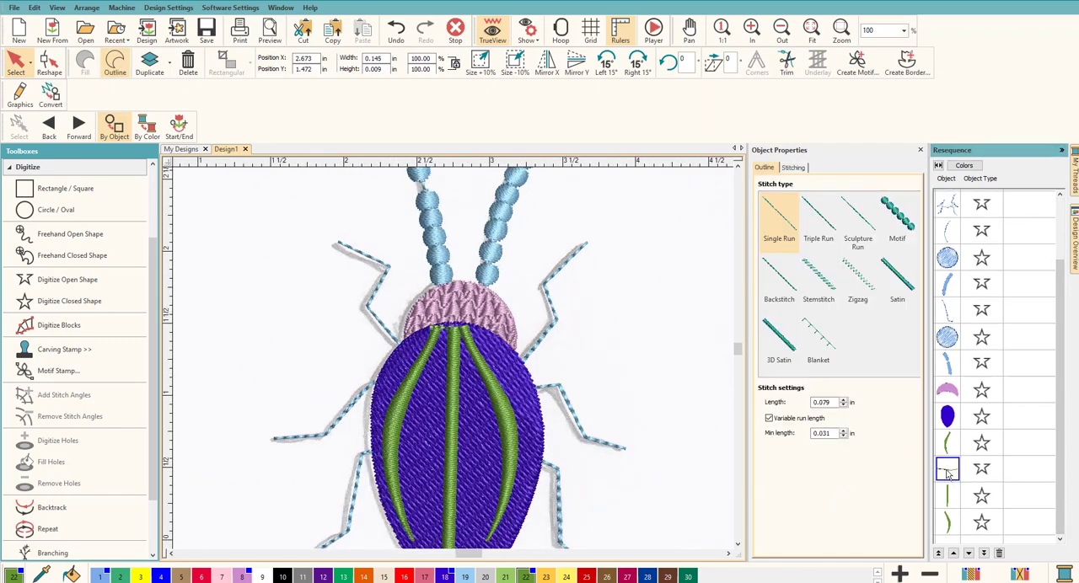
{"action": "key", "text": "Delete"}
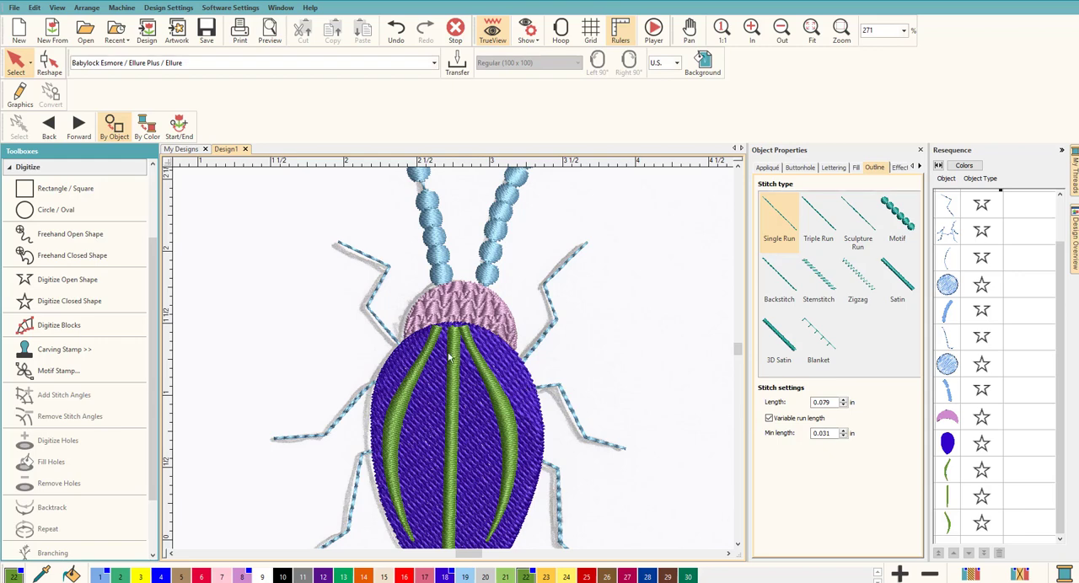
Shift the left stripe slightly toward the central stripe so their upper ends meet
{"action": "scroll", "coordinate": [449, 357], "scroll_direction": "up", "scroll_amount": 2}
{"action": "left_click", "coordinate": [433, 322]}
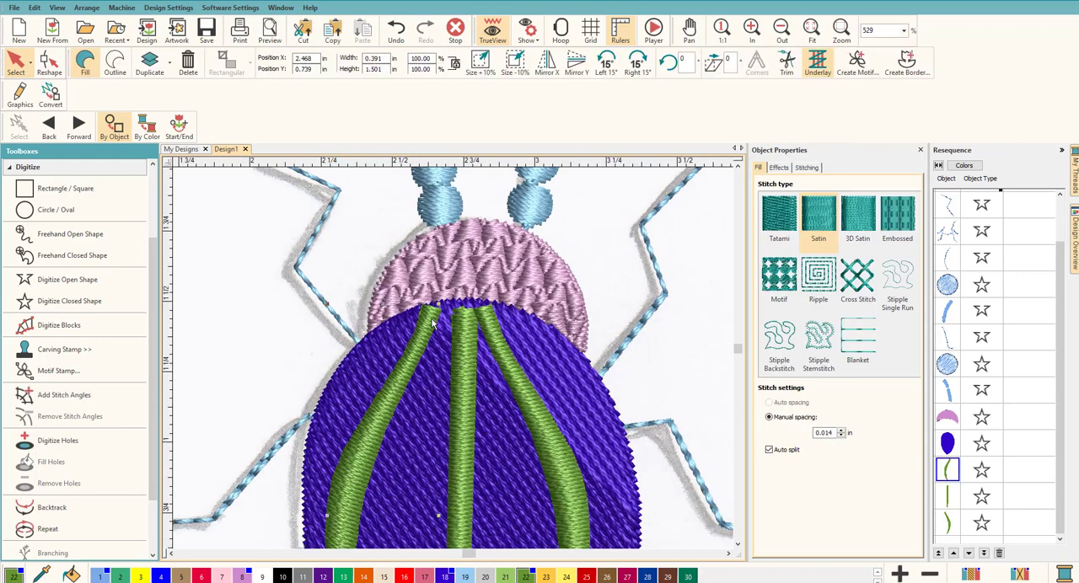
{"action": "left_click_drag", "start_coordinate": [428, 325], "coordinate": [436, 327]}
{"action": "left_click", "coordinate": [650, 354]}
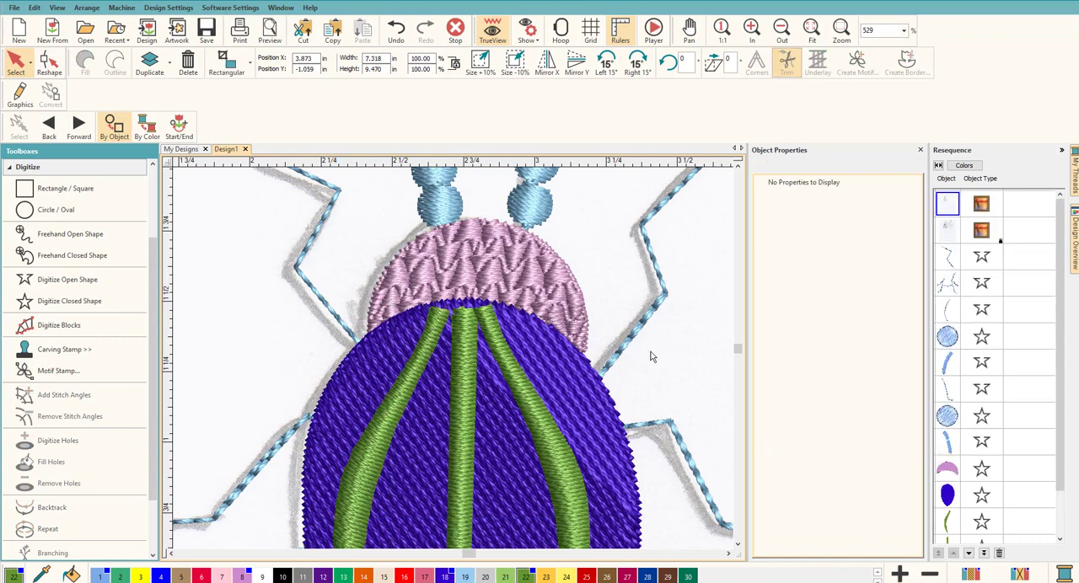
Examine the three green stripes against the purple filled back, both close up and across the whole beetle
{"action": "scroll", "coordinate": [456, 361], "scroll_direction": "down", "scroll_amount": 4}
{"action": "scroll", "coordinate": [384, 445], "scroll_direction": "down", "scroll_amount": 1}
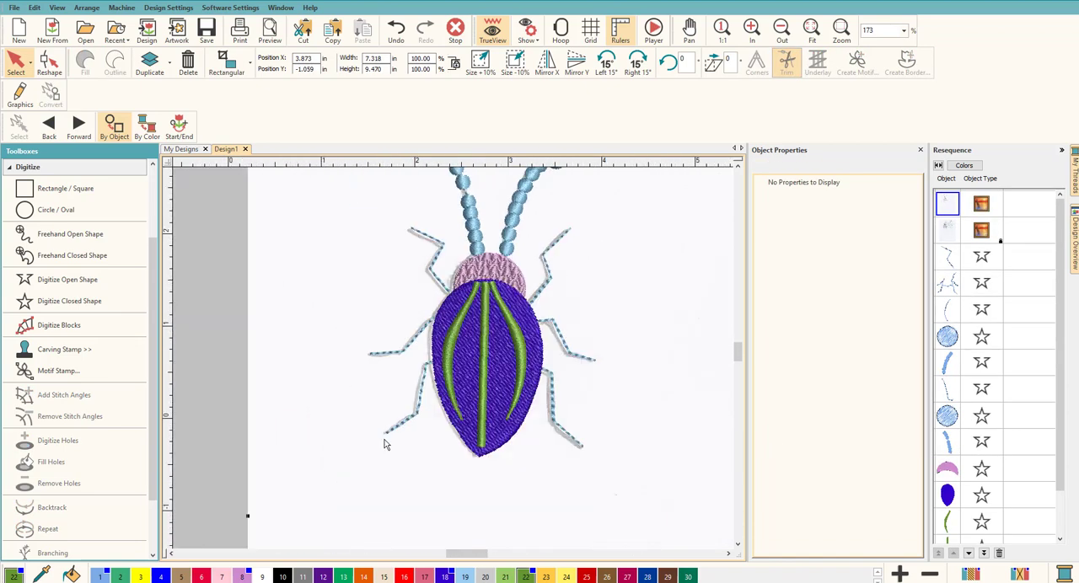
{"action": "scroll", "coordinate": [452, 363], "scroll_direction": "up", "scroll_amount": 3}
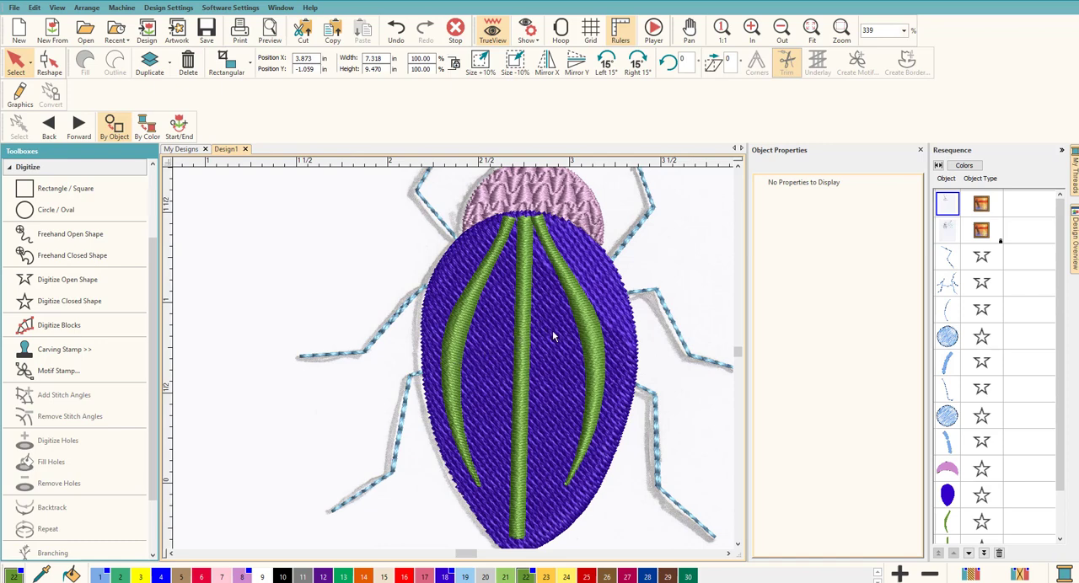
{"action": "scroll", "coordinate": [552, 341], "scroll_direction": "down", "scroll_amount": 2}
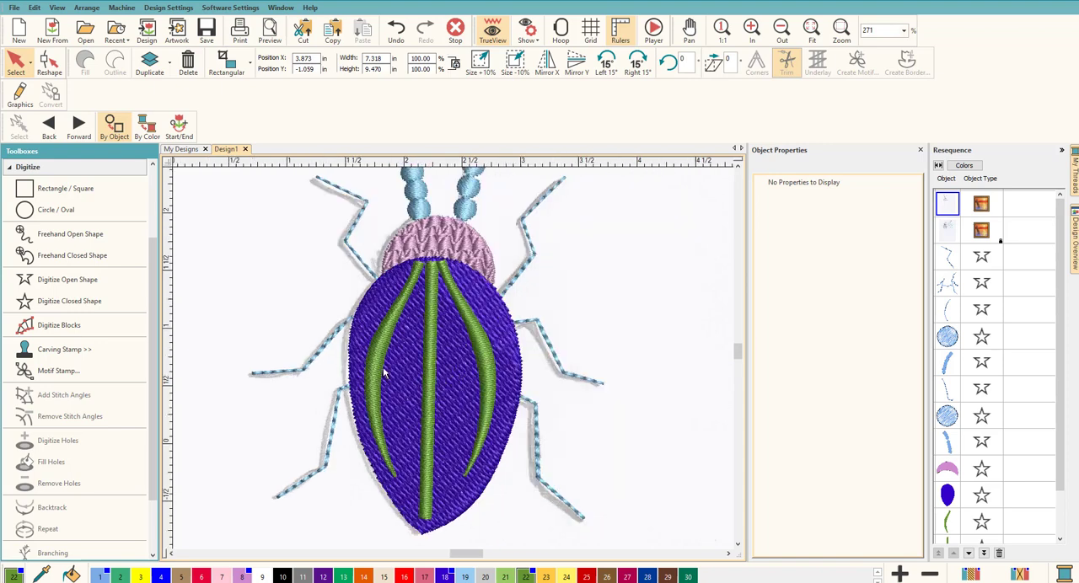
{"action": "scroll", "coordinate": [482, 339], "scroll_direction": "up", "scroll_amount": 1}
{"action": "scroll", "coordinate": [454, 363], "scroll_direction": "up", "scroll_amount": 1}
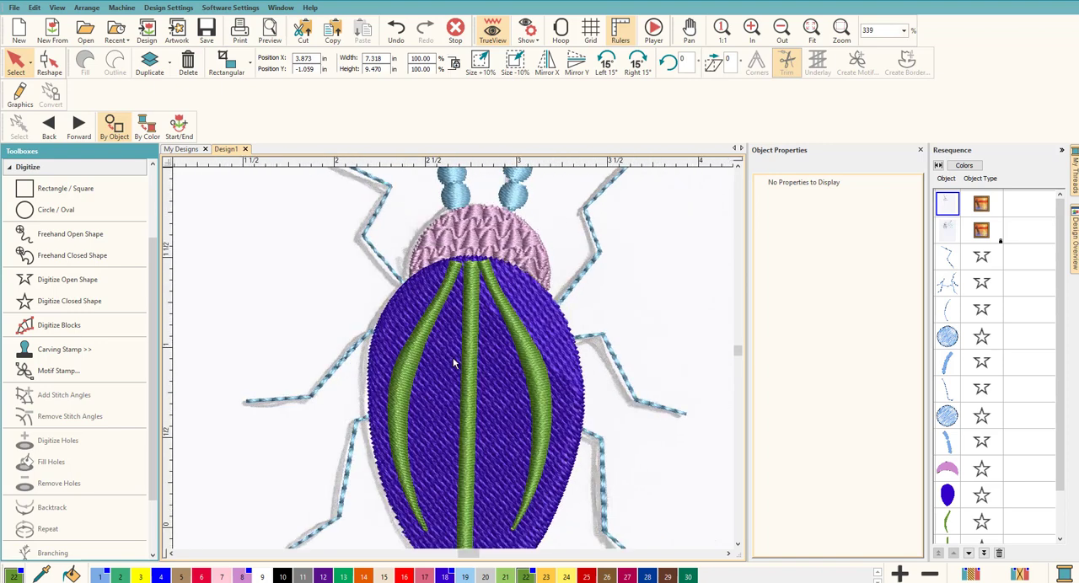
{"action": "left_click", "coordinate": [552, 323]}
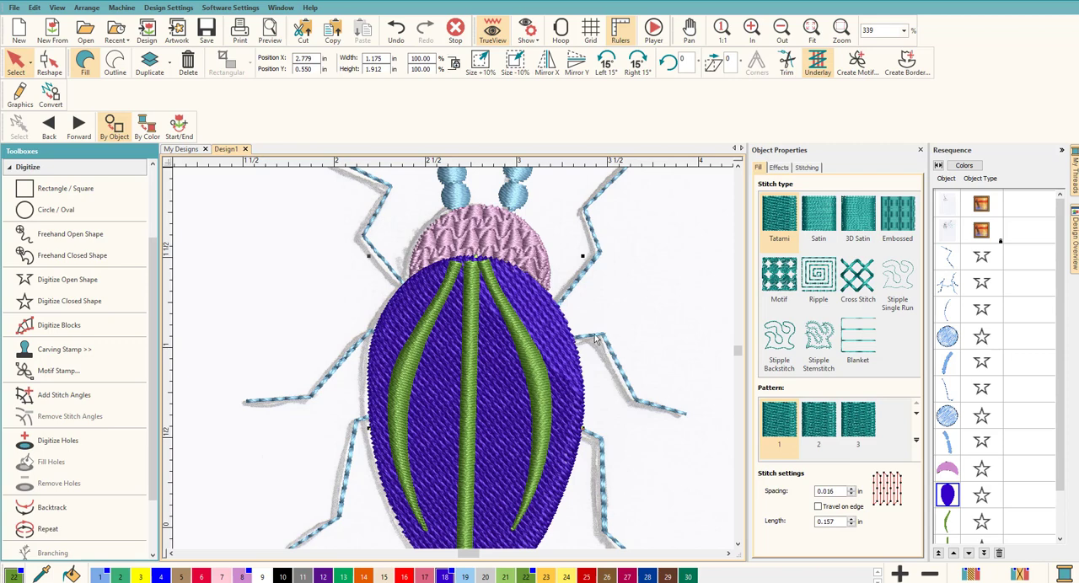
{"action": "left_click", "coordinate": [662, 282]}
Unlock all objects and move the beetle sketch artwork clear of the embroidery, to about X 8.217 in and Y -2.315 in
{"action": "left_click", "coordinate": [954, 234]}
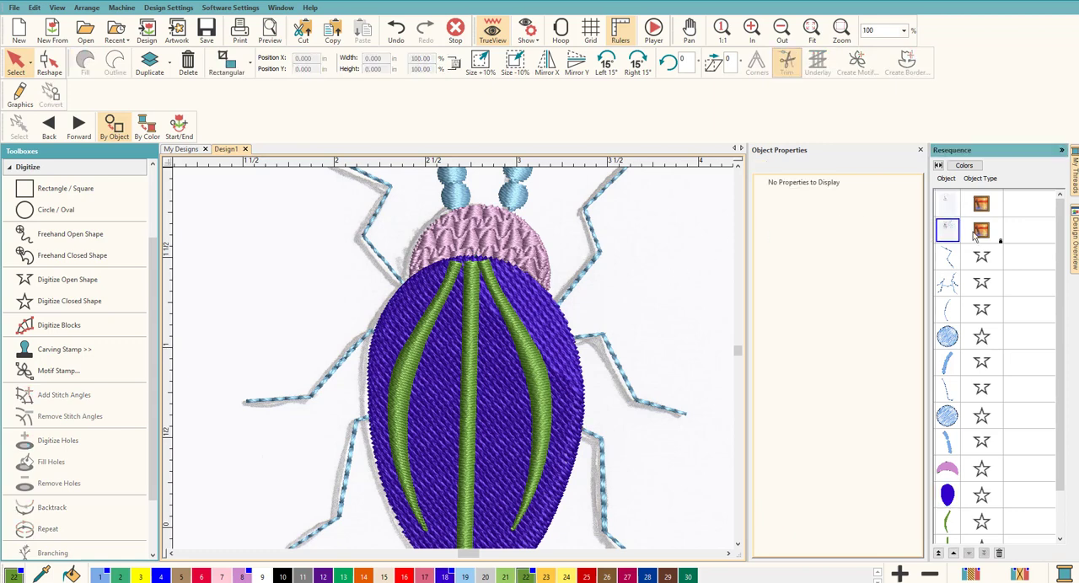
{"action": "right_click", "coordinate": [949, 231]}
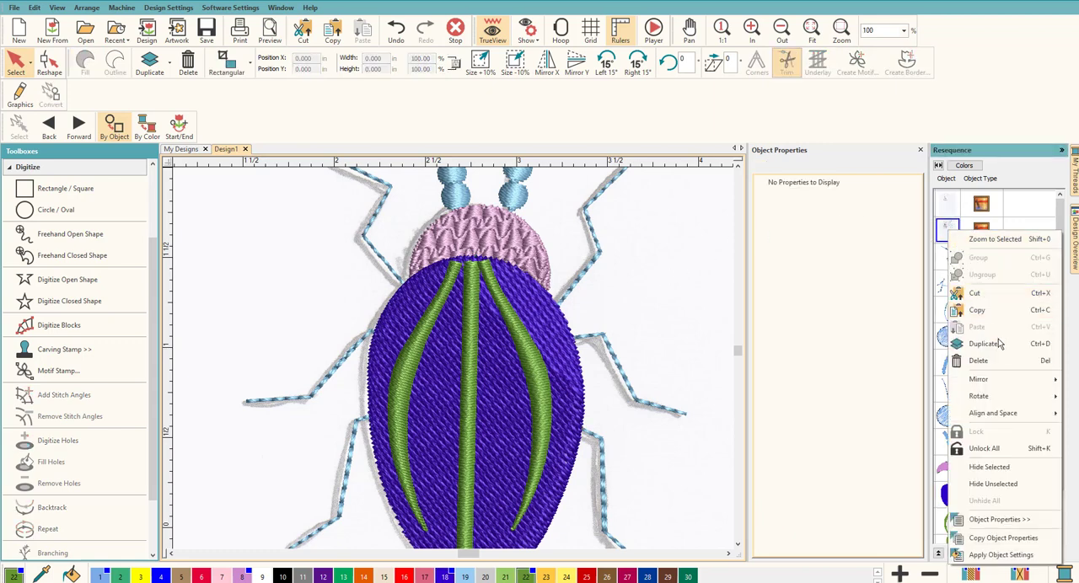
{"action": "left_click", "coordinate": [1010, 449]}
{"action": "scroll", "coordinate": [363, 388], "scroll_direction": "down", "scroll_amount": 5}
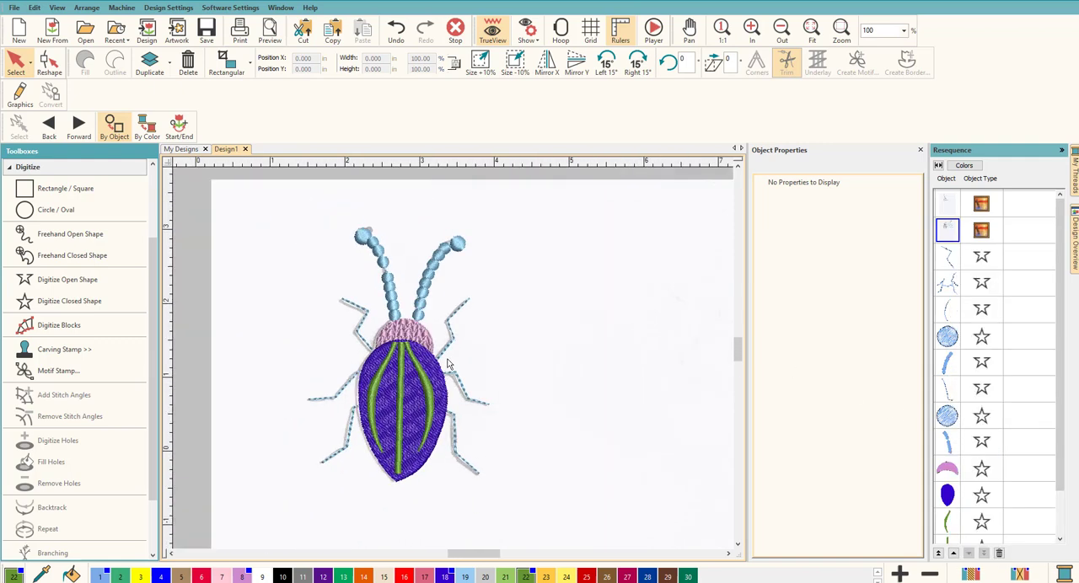
{"action": "mouse_move", "coordinate": [545, 338]}
{"action": "left_mouse_down"}
{"action": "mouse_move", "coordinate": [631, 437]}
{"action": "mouse_move", "coordinate": [701, 445]}
{"action": "mouse_move", "coordinate": [576, 411]}
{"action": "mouse_move", "coordinate": [583, 369]}
{"action": "mouse_move", "coordinate": [640, 350]}
{"action": "left_mouse_up"}
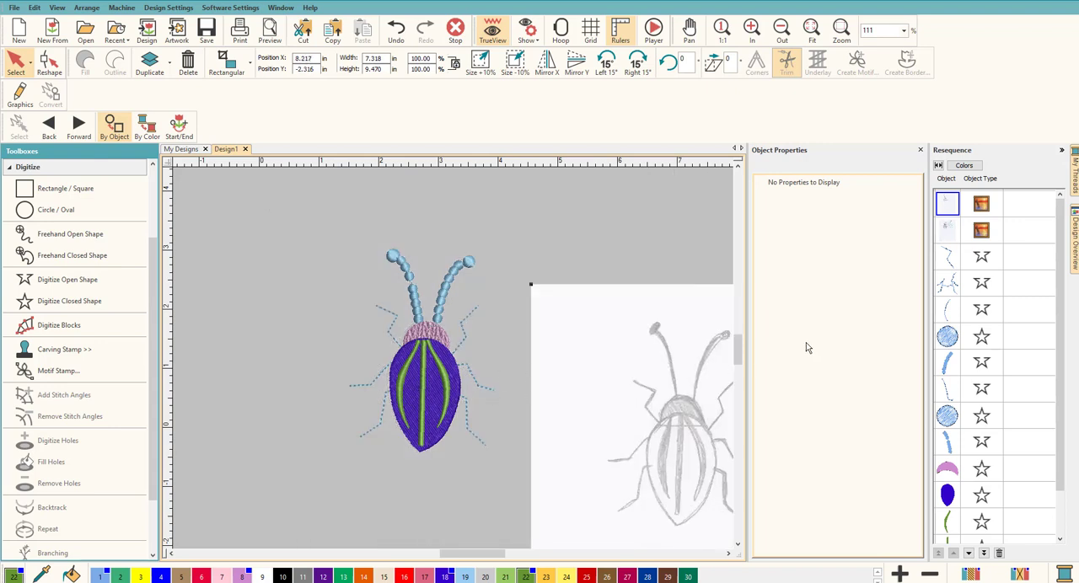
Review the stitching sequence by thread color and return it to the object view
{"action": "left_click", "coordinate": [964, 166]}
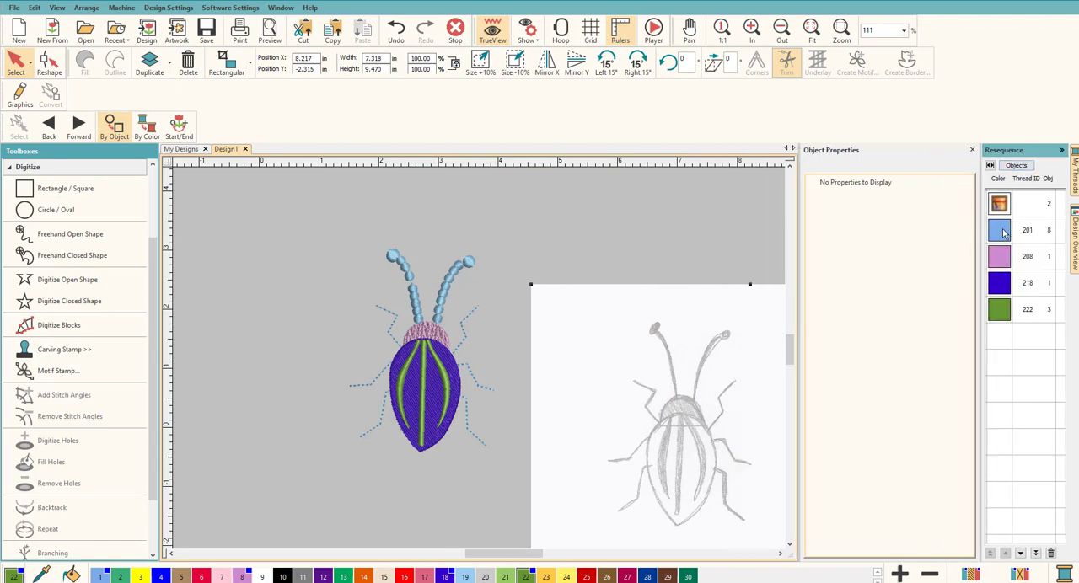
{"action": "left_click", "coordinate": [1016, 165]}
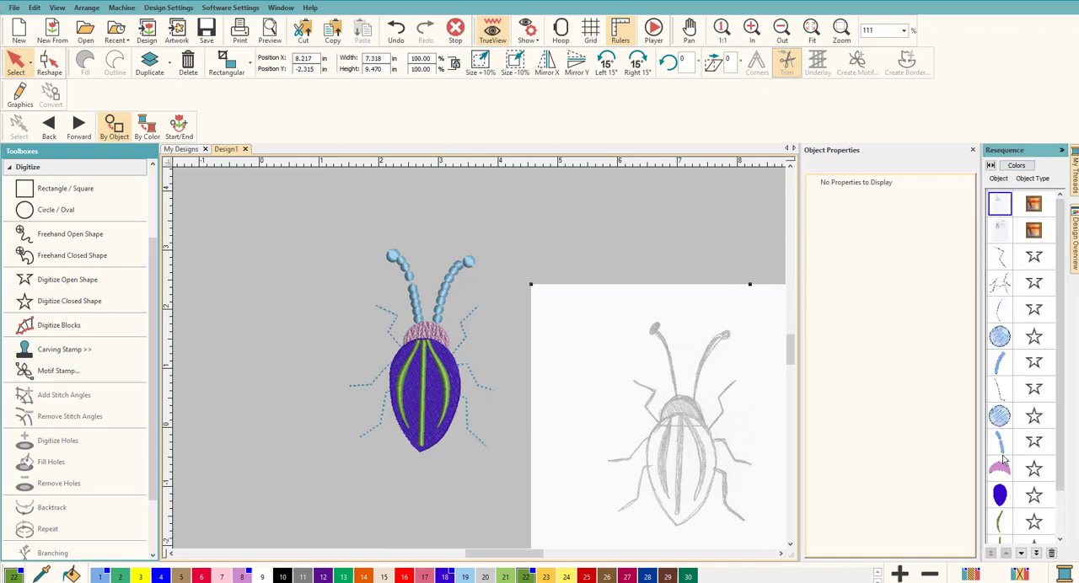
Recolor all light blue objects, the antennae and legs, to black thread 210 using the sequence grouped by thread color
{"action": "left_click", "coordinate": [1016, 165]}
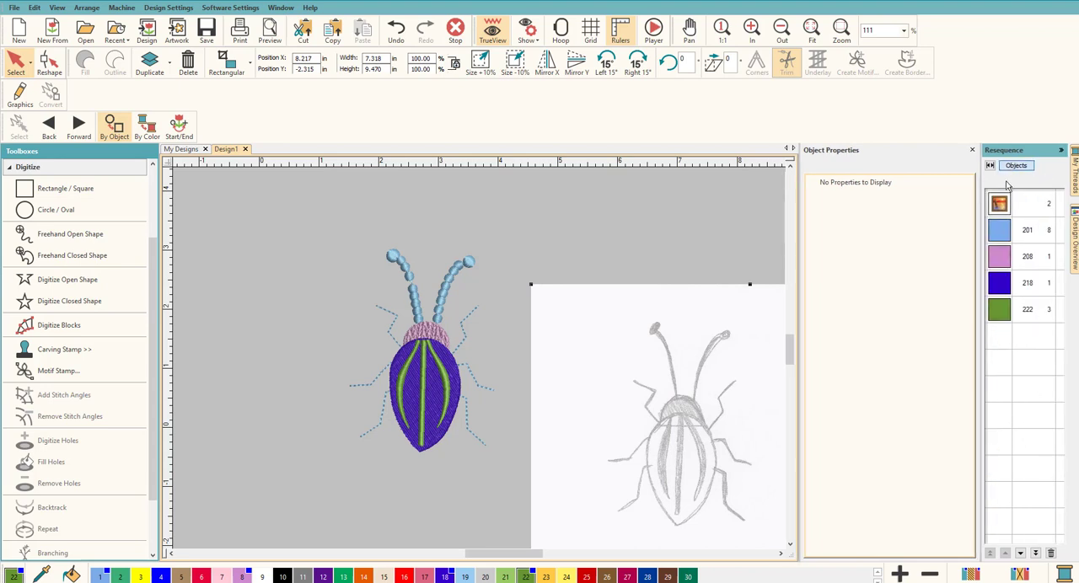
{"action": "left_click", "coordinate": [1001, 231]}
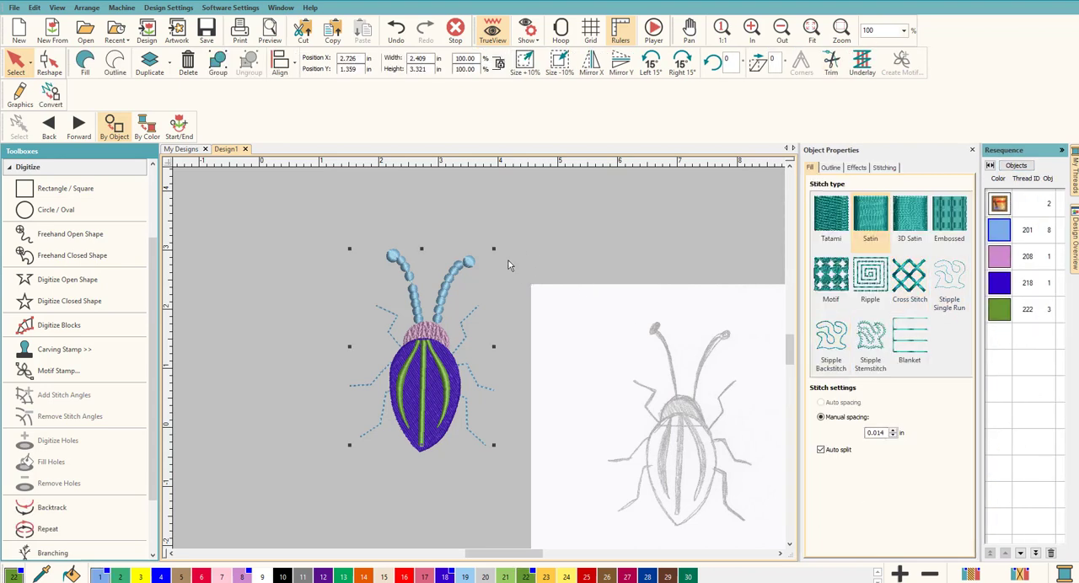
{"action": "left_click", "coordinate": [283, 576]}
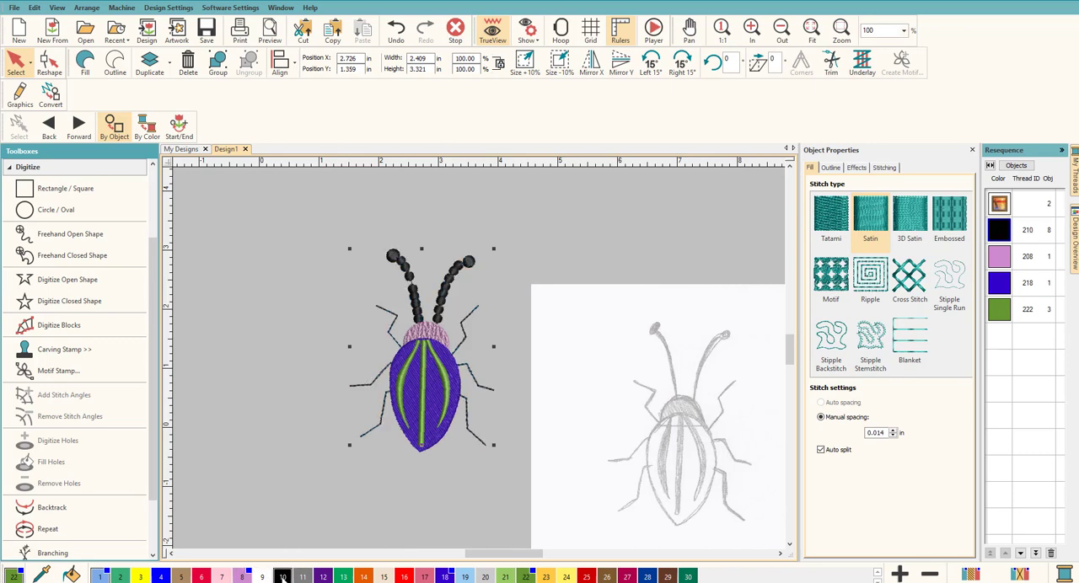
{"action": "left_click", "coordinate": [510, 365]}
Recolor the beetle's pink embossed head to light green thread 221
{"action": "scroll", "coordinate": [447, 371], "scroll_direction": "up", "scroll_amount": 3}
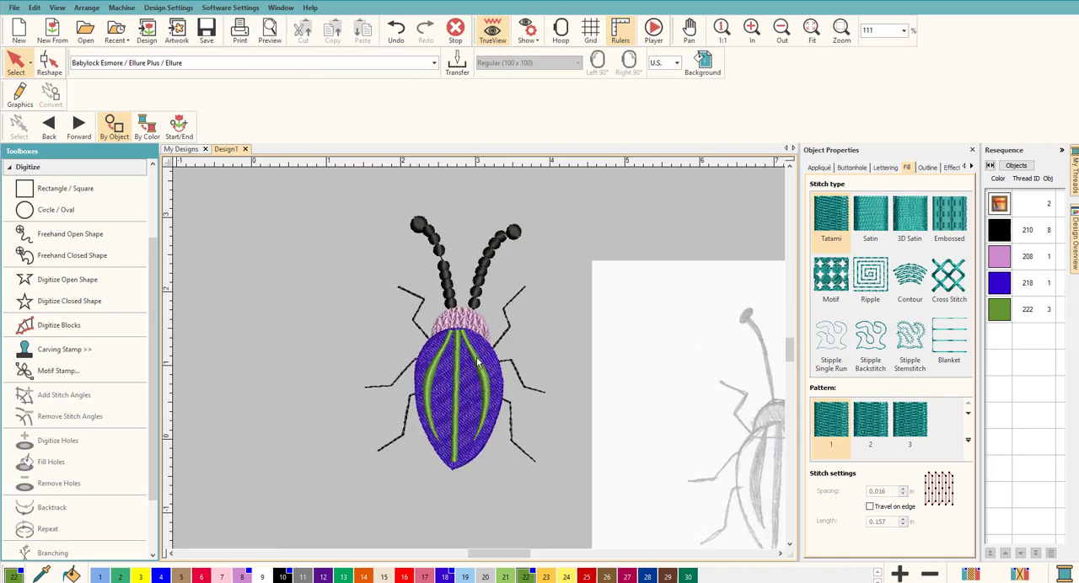
{"action": "left_click", "coordinate": [462, 319]}
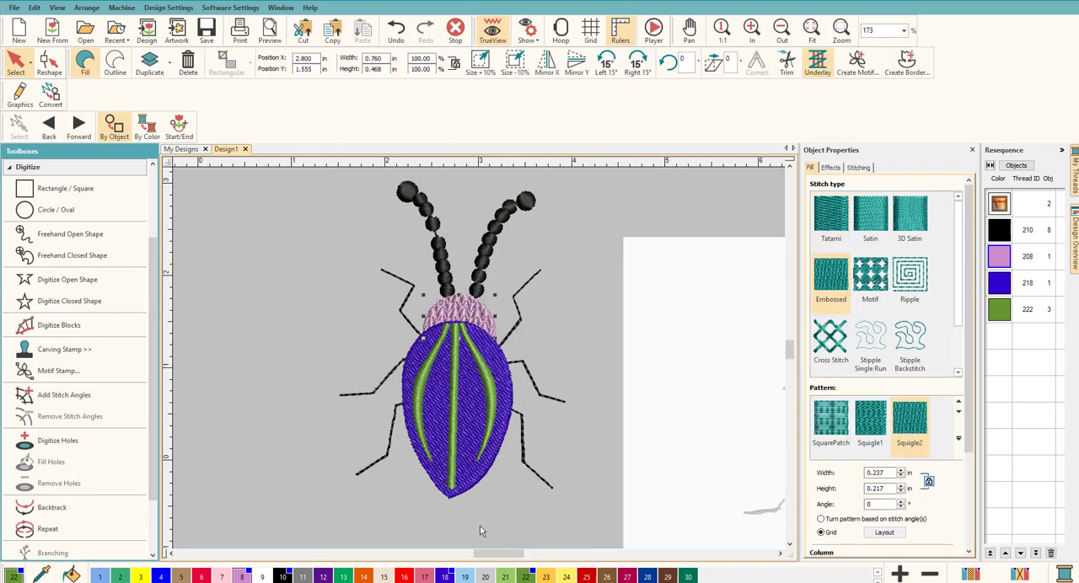
{"action": "left_click", "coordinate": [505, 577]}
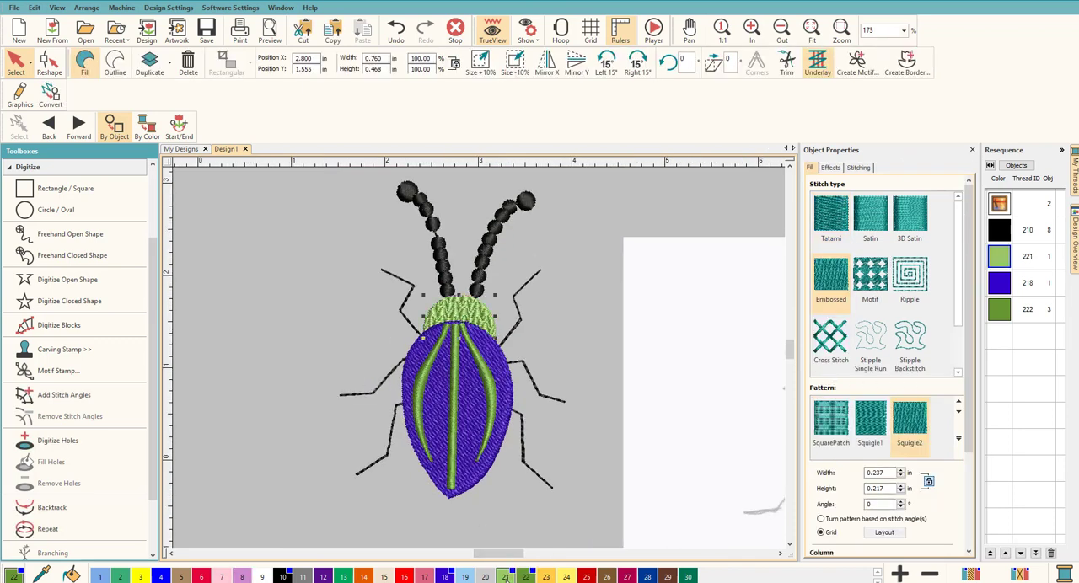
{"action": "left_click", "coordinate": [576, 361]}
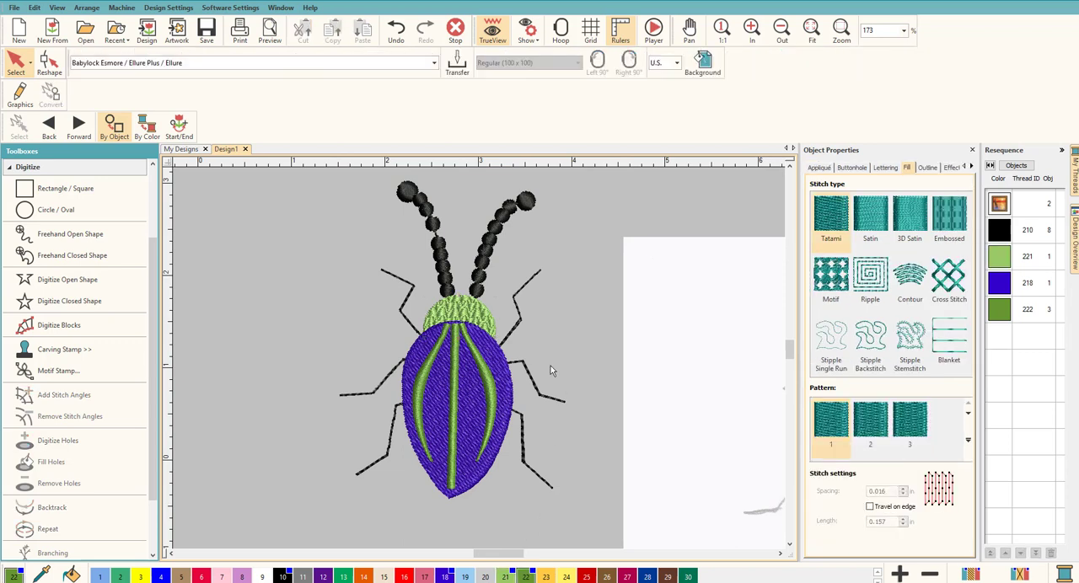
Try Triple Run and Backstitch on the right antenna, and set the outline stitch type of both antennae to Satin
{"action": "left_click", "coordinate": [490, 256]}
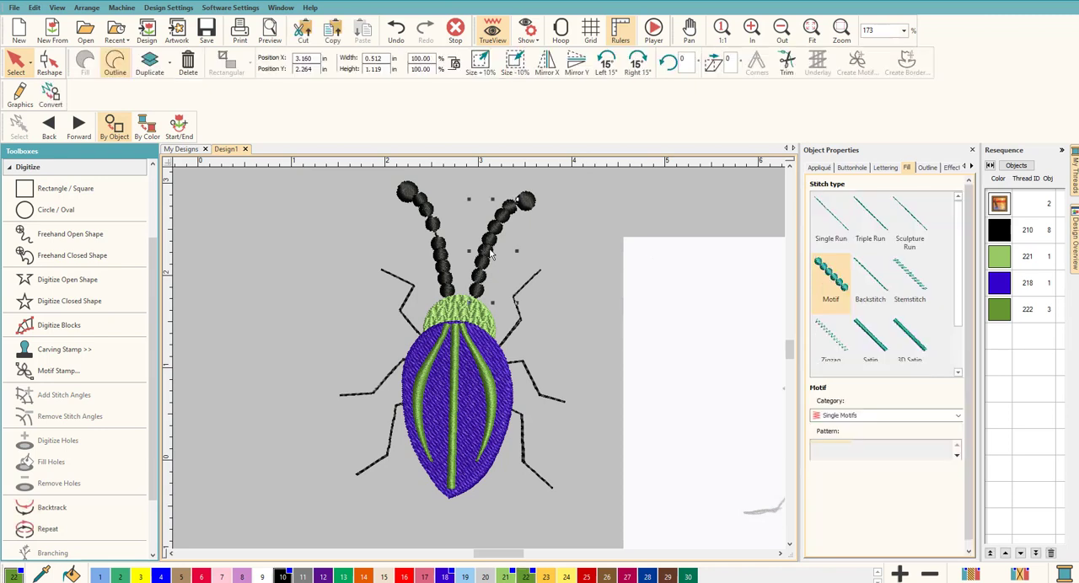
{"action": "left_click", "coordinate": [884, 229]}
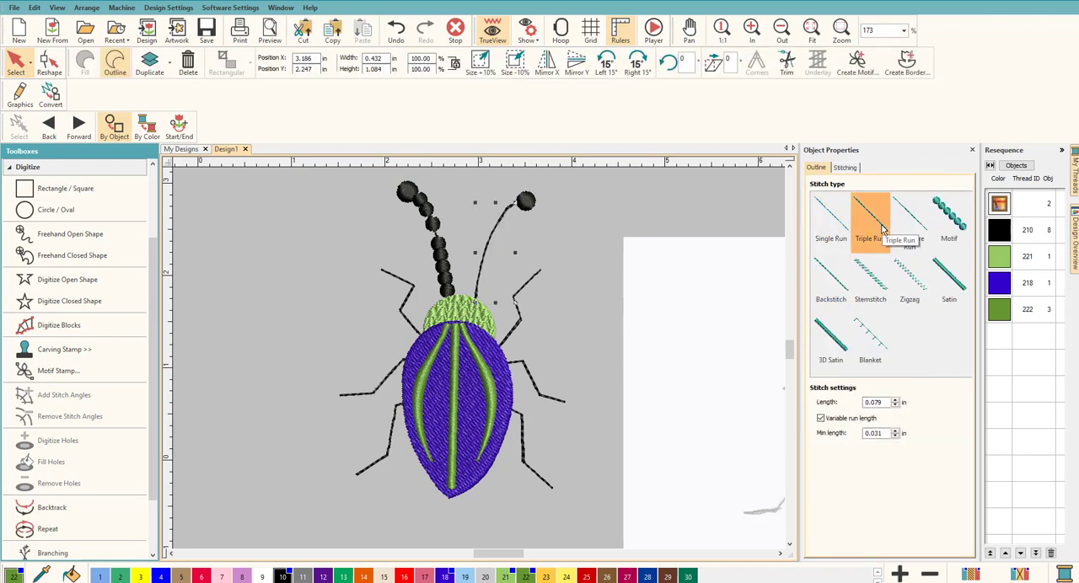
{"action": "left_click", "coordinate": [837, 287]}
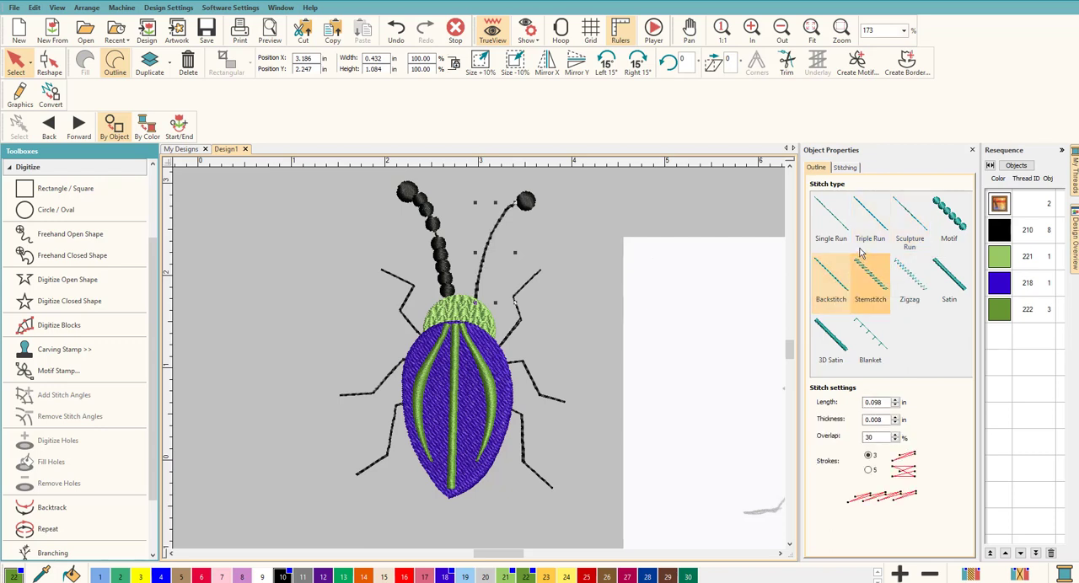
{"action": "left_click", "coordinate": [948, 279]}
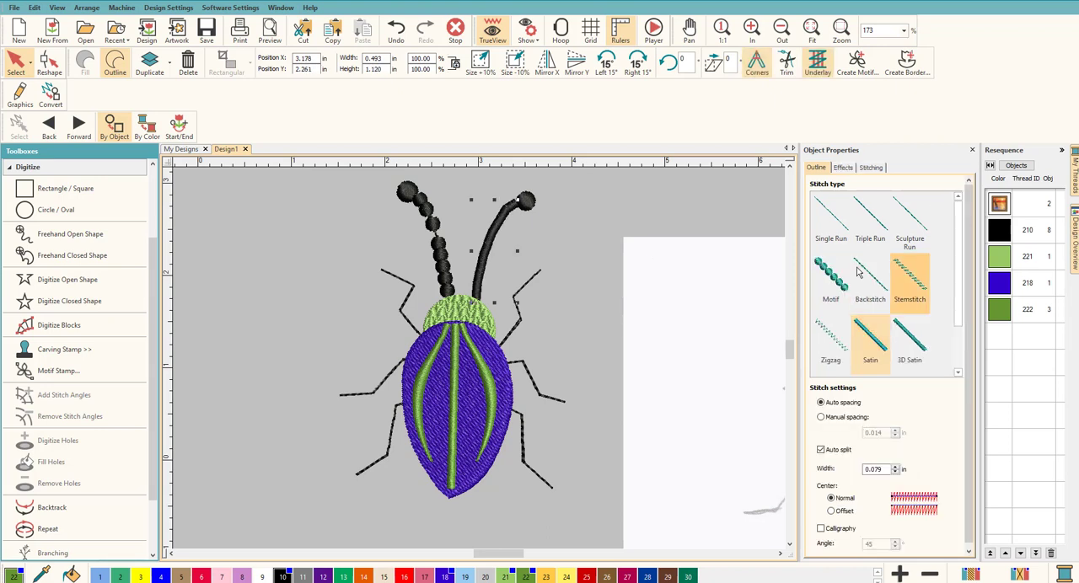
{"action": "left_click", "coordinate": [450, 274]}
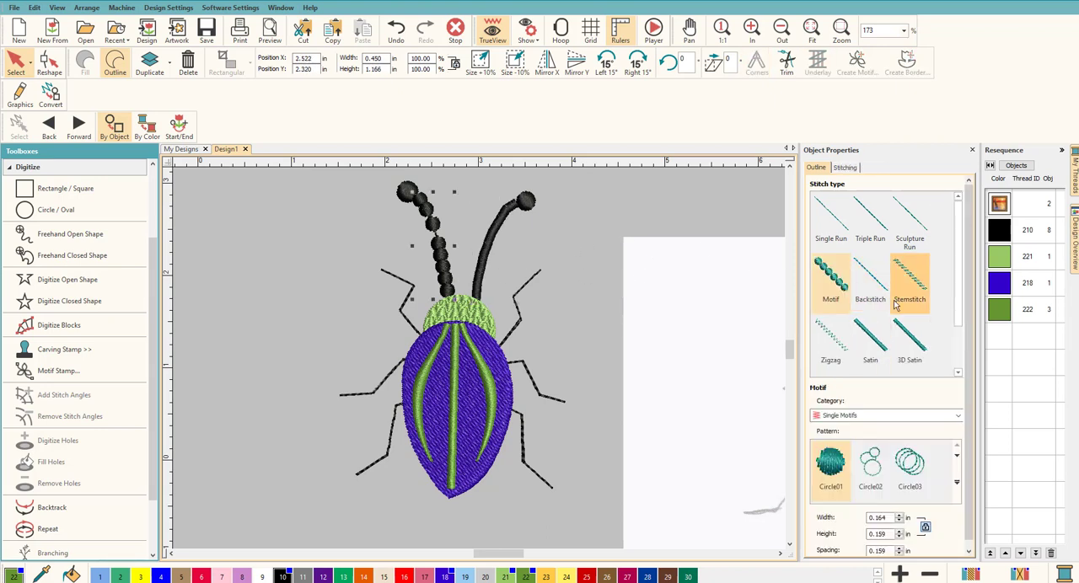
{"action": "left_click", "coordinate": [853, 329]}
{"action": "left_click", "coordinate": [590, 245]}
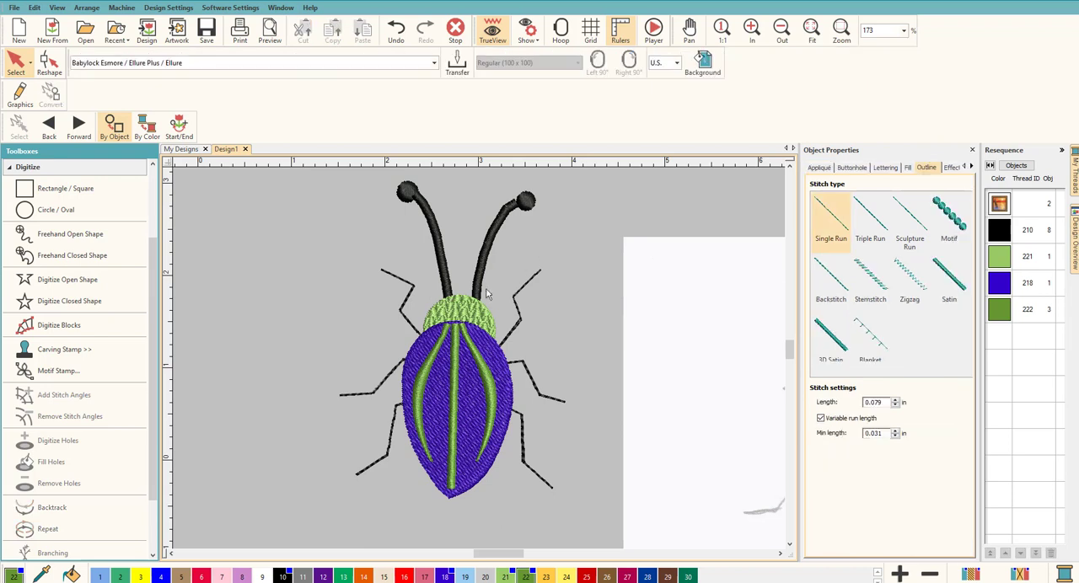
Return the sequence to the object view and nudge the right antenna's tip circle closer to the end of its stalk
{"action": "left_click", "coordinate": [1020, 167]}
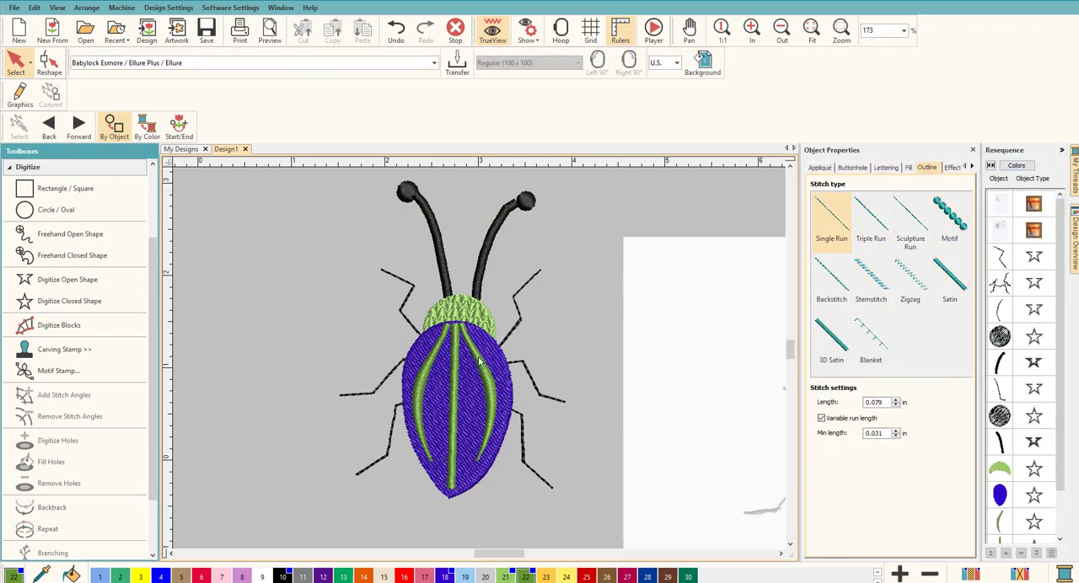
{"action": "scroll", "coordinate": [521, 239], "scroll_direction": "up", "scroll_amount": 3}
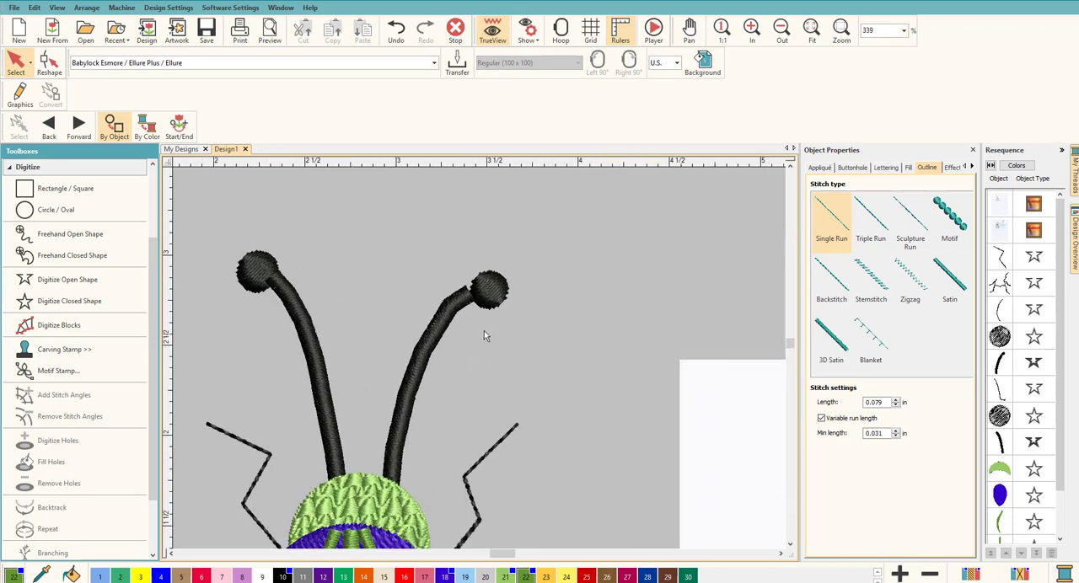
{"action": "left_click", "coordinate": [488, 289]}
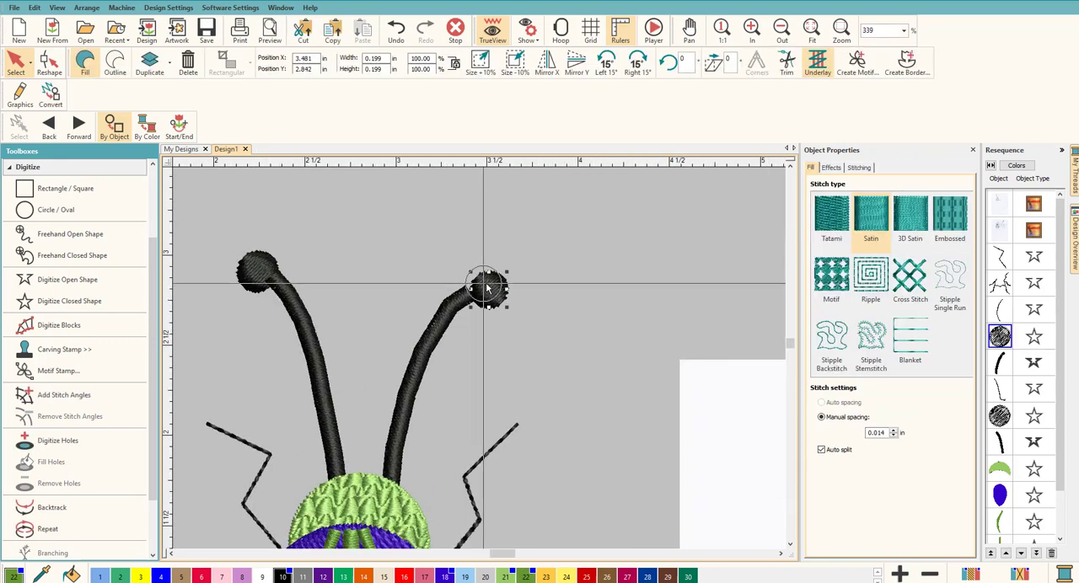
{"action": "left_click_drag", "start_coordinate": [486, 285], "coordinate": [488, 284]}
{"action": "left_click", "coordinate": [553, 341]}
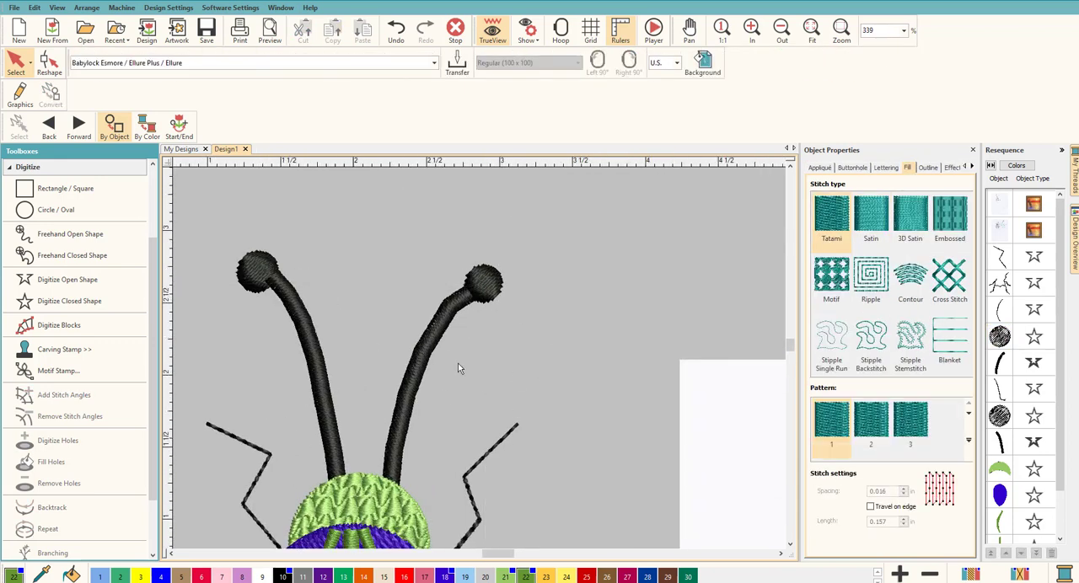
Select the purple back and look through the digitizing and layout tools for a way to outline it
{"action": "scroll", "coordinate": [457, 363], "scroll_direction": "down", "scroll_amount": 3}
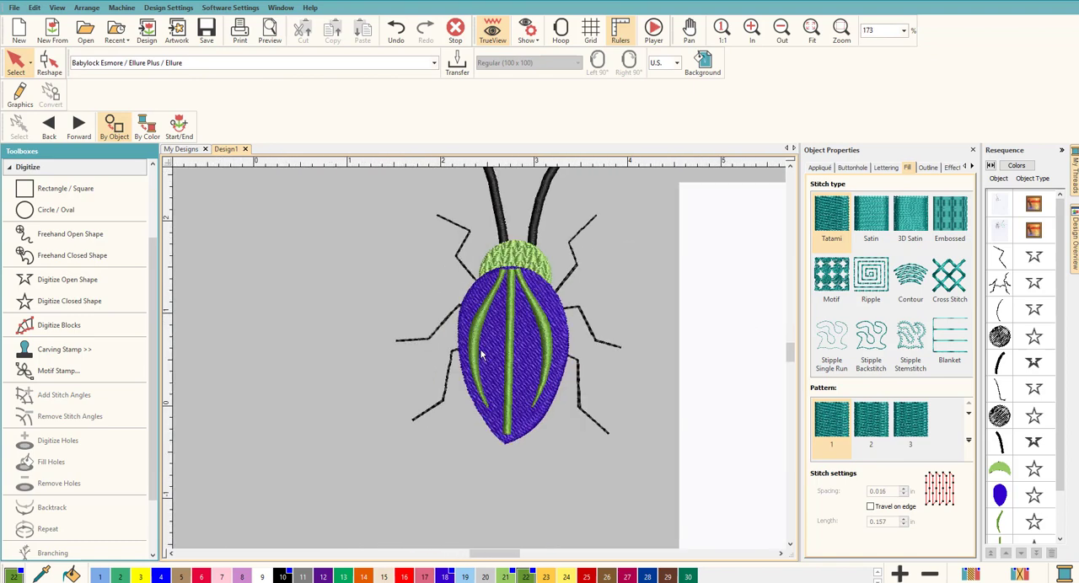
{"action": "scroll", "coordinate": [483, 354], "scroll_direction": "up", "scroll_amount": 3}
{"action": "left_click", "coordinate": [600, 268]}
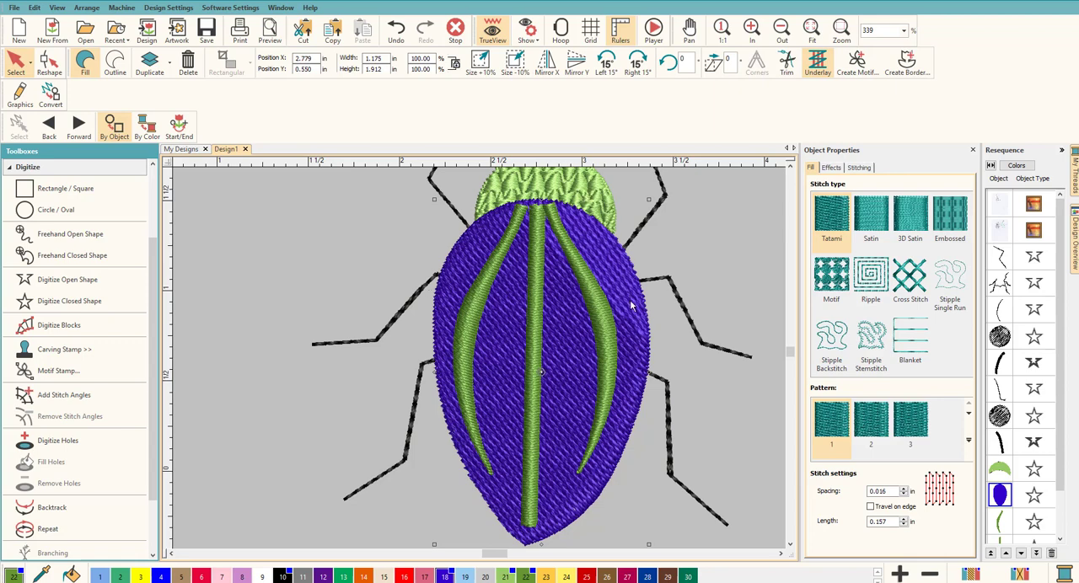
{"action": "left_click", "coordinate": [550, 537]}
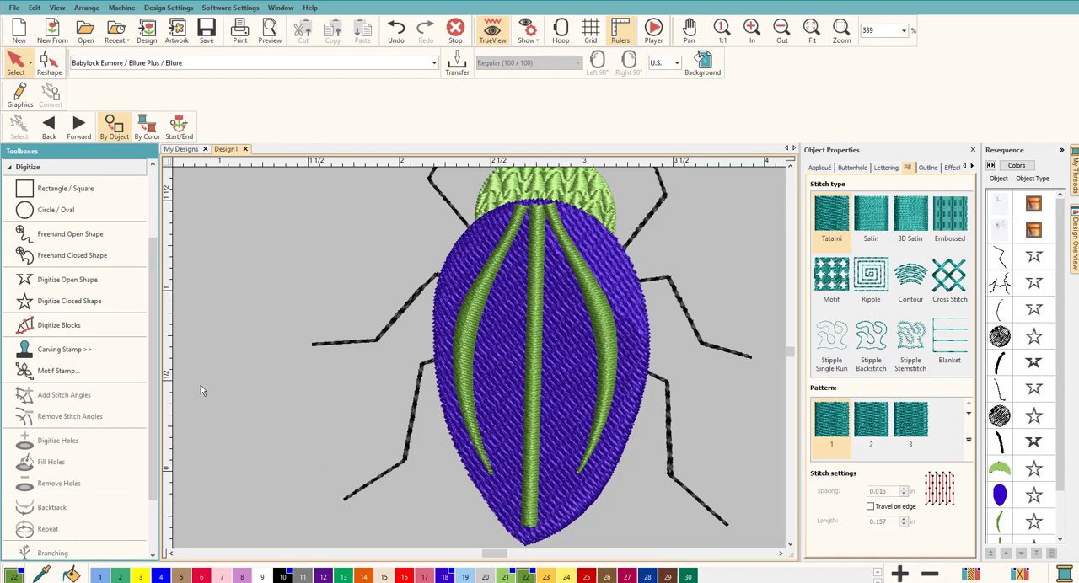
{"action": "left_click", "coordinate": [463, 272]}
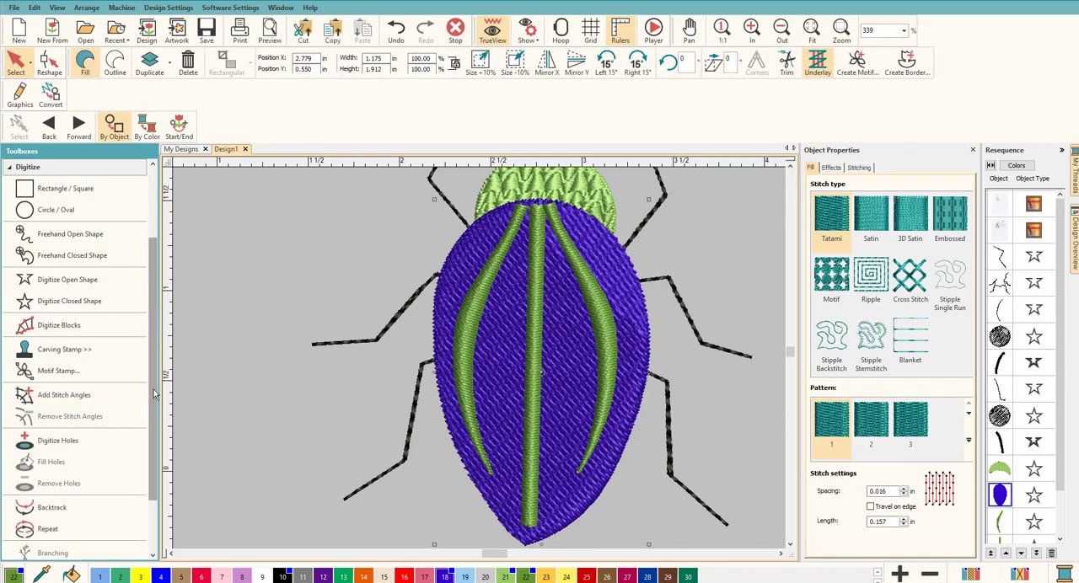
{"action": "scroll", "coordinate": [139, 421], "scroll_direction": "down", "scroll_amount": 3}
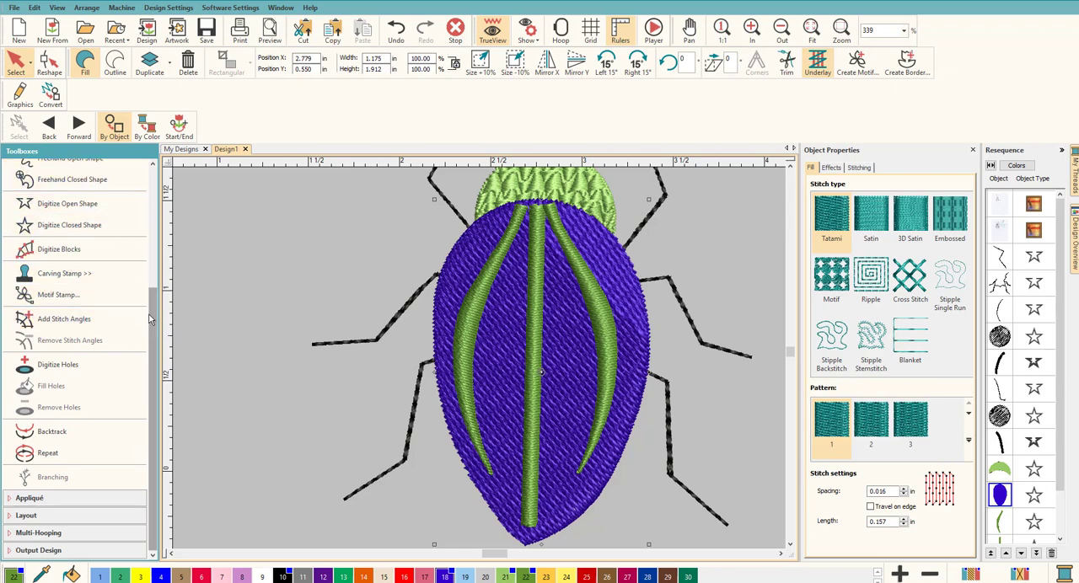
{"action": "scroll", "coordinate": [128, 309], "scroll_direction": "up", "scroll_amount": 6}
{"action": "left_click", "coordinate": [54, 250]}
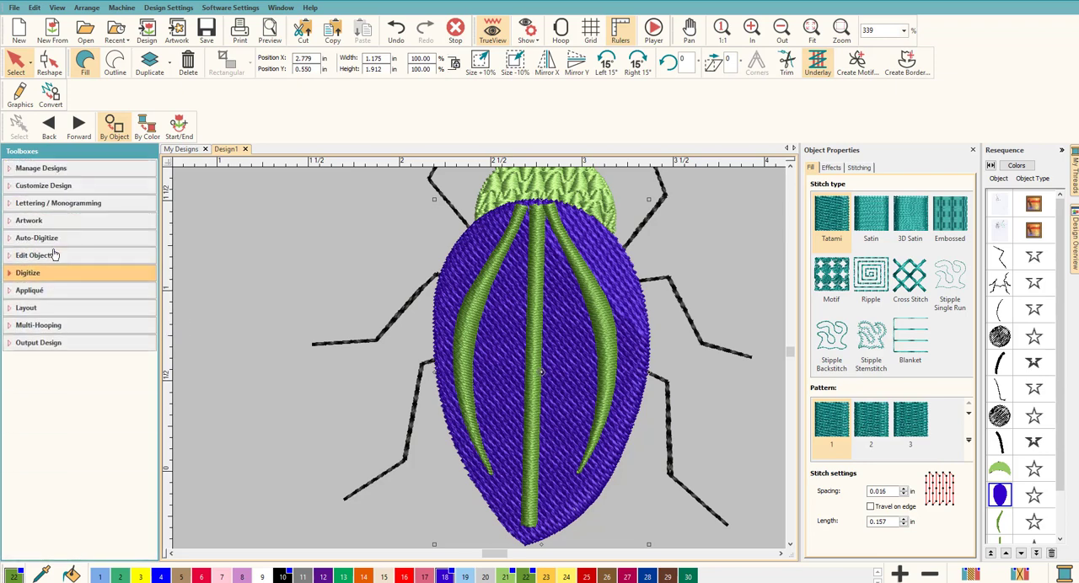
{"action": "left_click", "coordinate": [56, 307]}
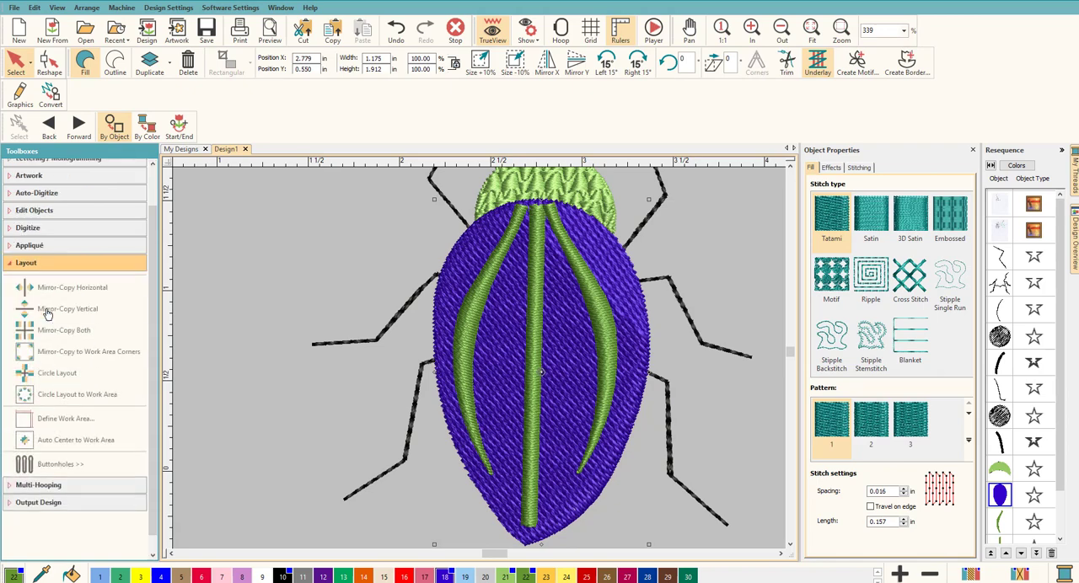
{"action": "scroll", "coordinate": [72, 356], "scroll_direction": "up", "scroll_amount": 2}
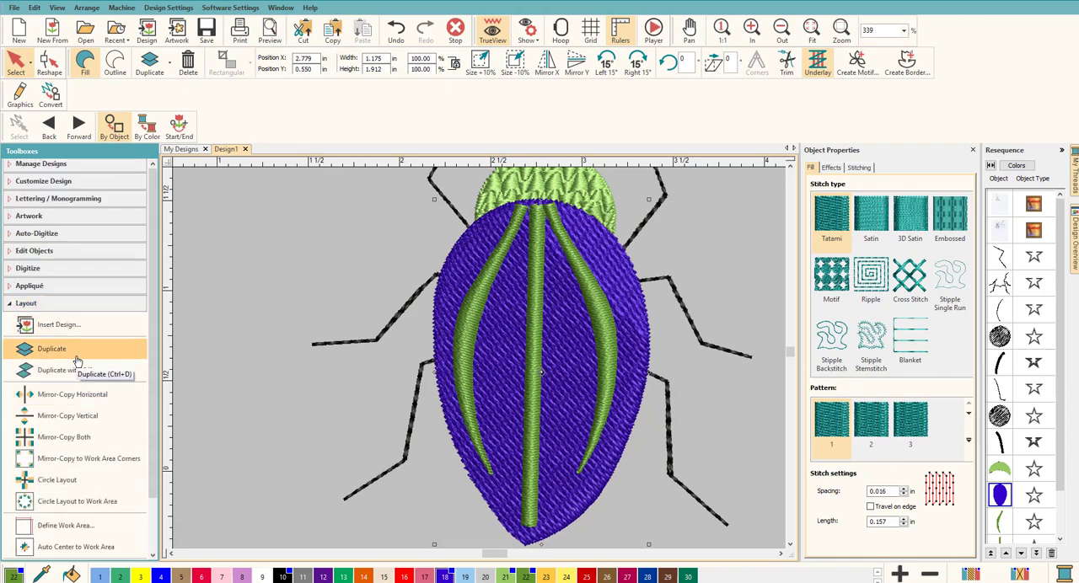
{"action": "scroll", "coordinate": [79, 337], "scroll_direction": "down", "scroll_amount": 3}
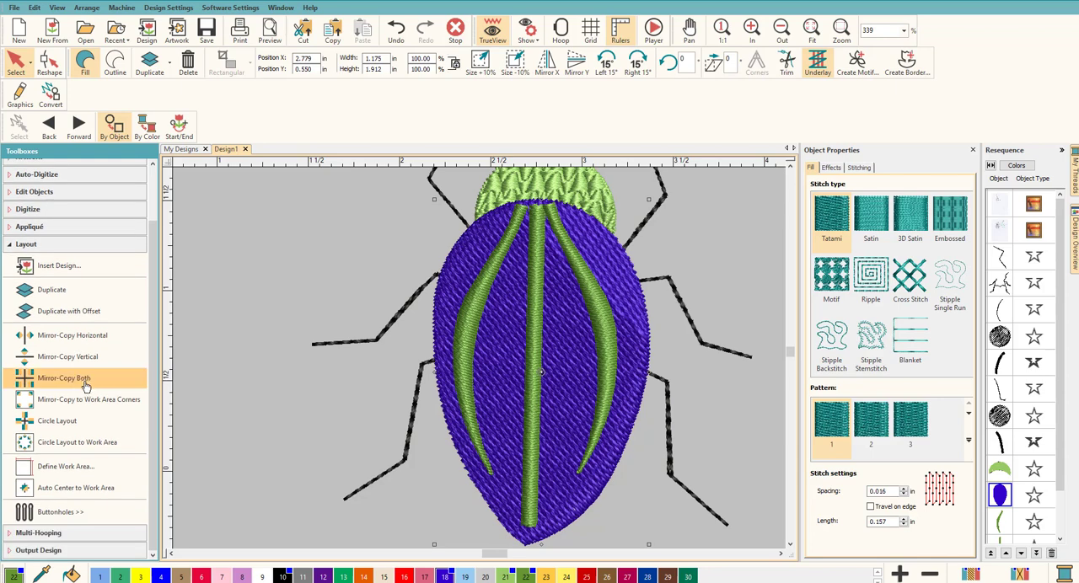
{"action": "scroll", "coordinate": [87, 375], "scroll_direction": "up", "scroll_amount": 3}
{"action": "left_click", "coordinate": [55, 311]}
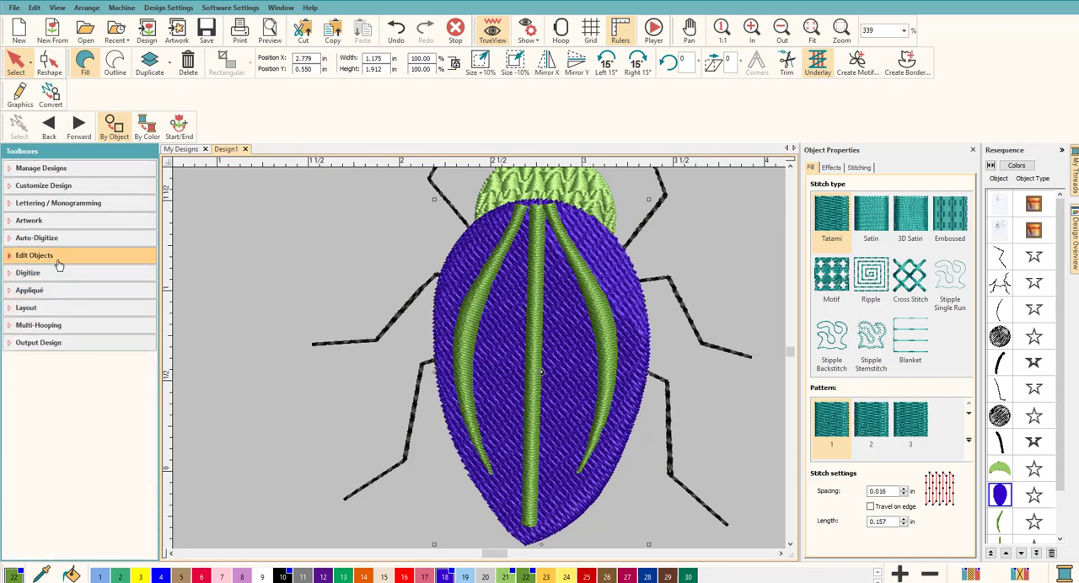
Create an object outline around the purple back as a Satin Line in black thread 210, without offset outlines
{"action": "left_click", "coordinate": [58, 267]}
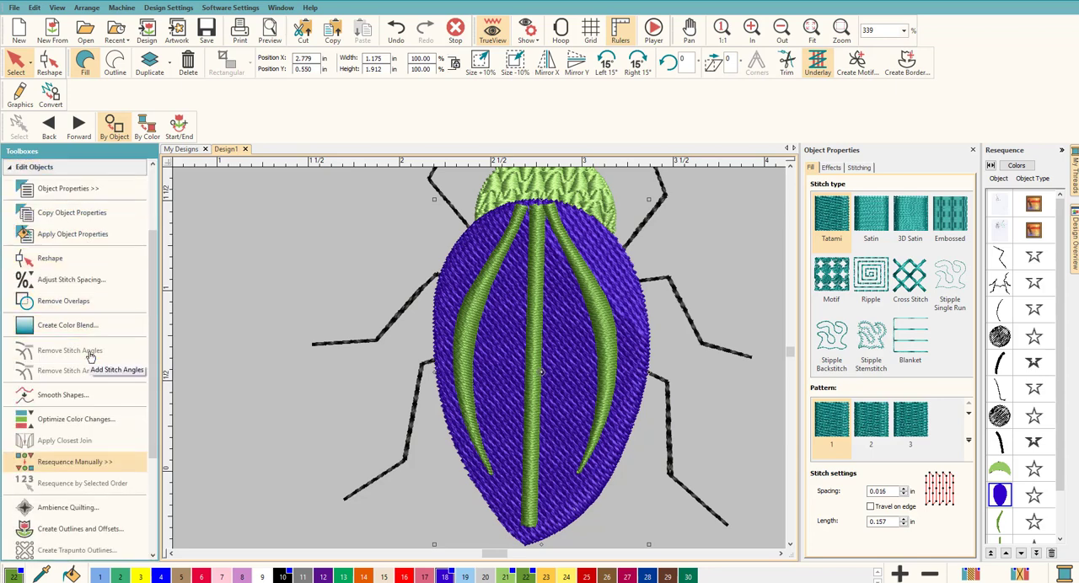
{"action": "scroll", "coordinate": [87, 361], "scroll_direction": "down", "scroll_amount": 5}
{"action": "scroll", "coordinate": [90, 358], "scroll_direction": "down", "scroll_amount": 1}
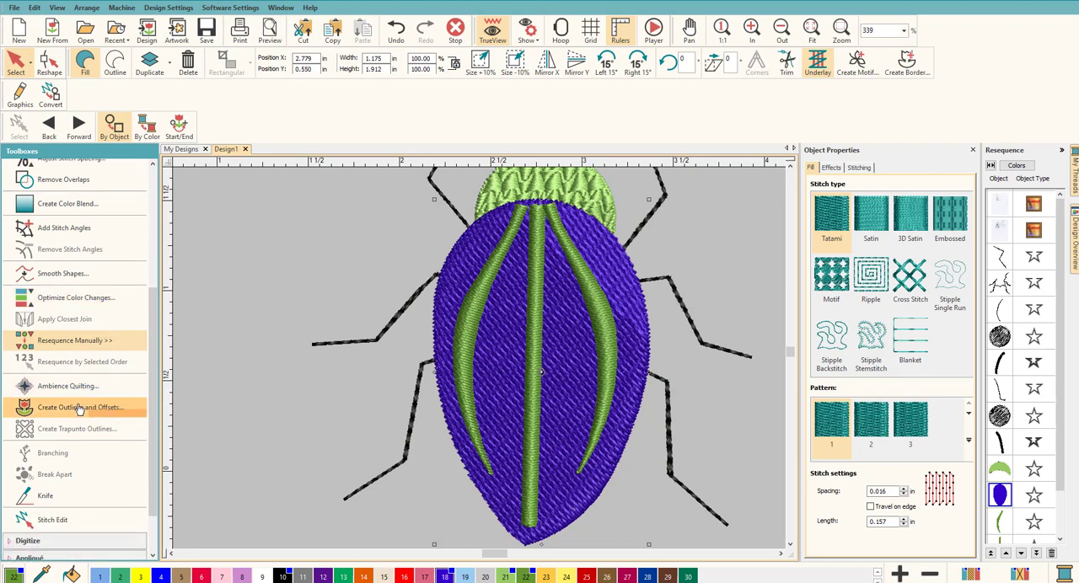
{"action": "left_click", "coordinate": [80, 407]}
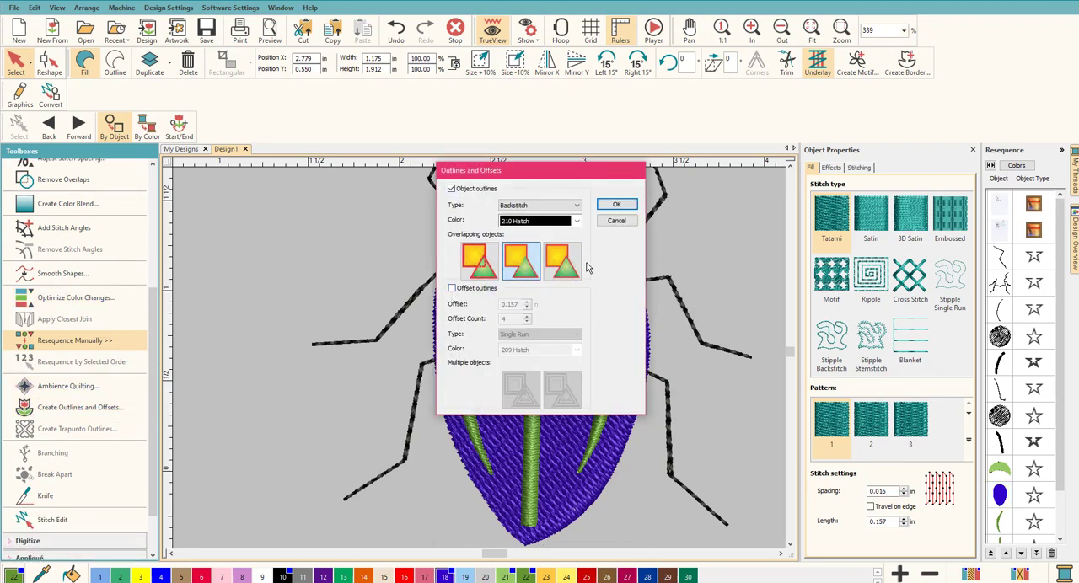
{"action": "left_click", "coordinate": [575, 206]}
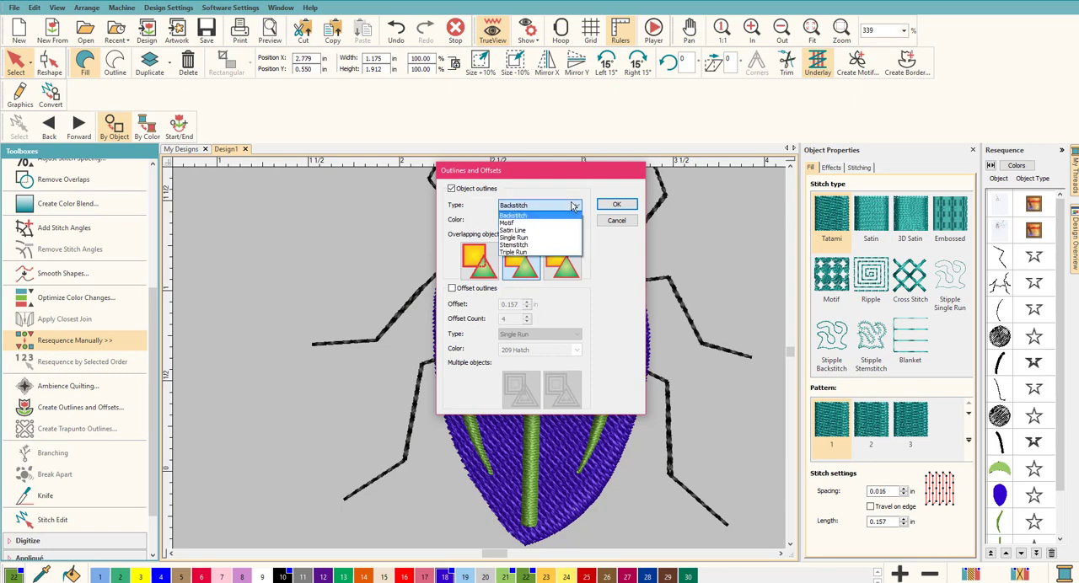
{"action": "left_click", "coordinate": [521, 231]}
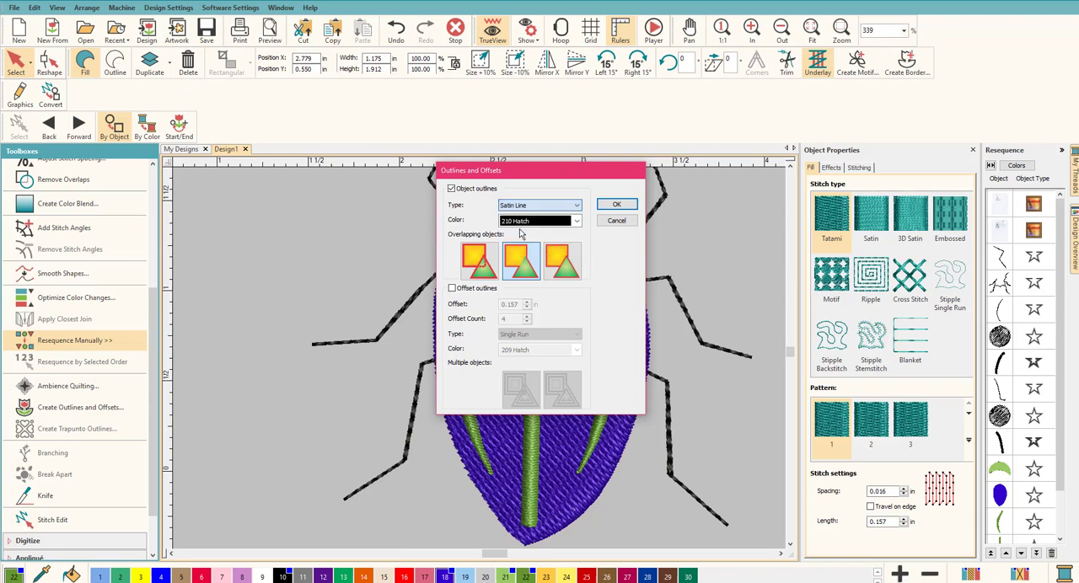
{"action": "left_click", "coordinate": [616, 206]}
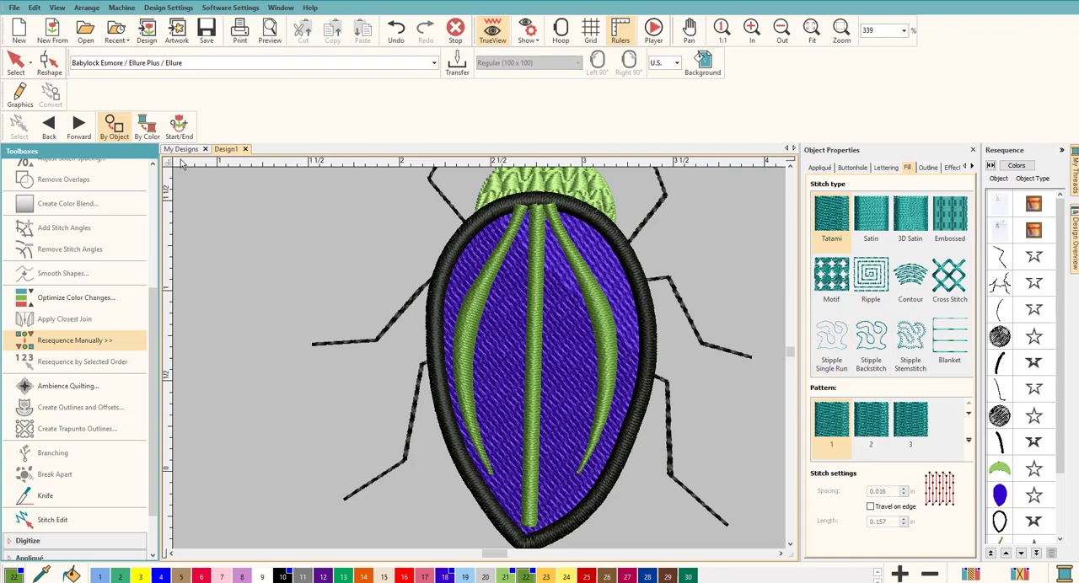
Make the black satin outline around the purple back slightly narrower
{"action": "left_click", "coordinate": [17, 62]}
{"action": "left_click", "coordinate": [464, 225]}
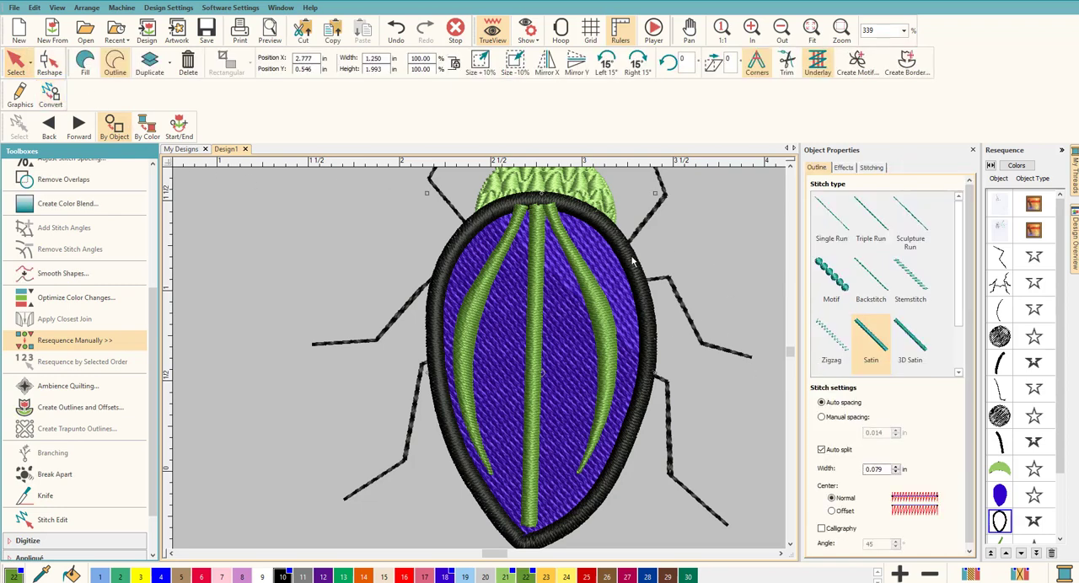
{"action": "left_click_drag", "start_coordinate": [971, 386], "coordinate": [970, 443]}
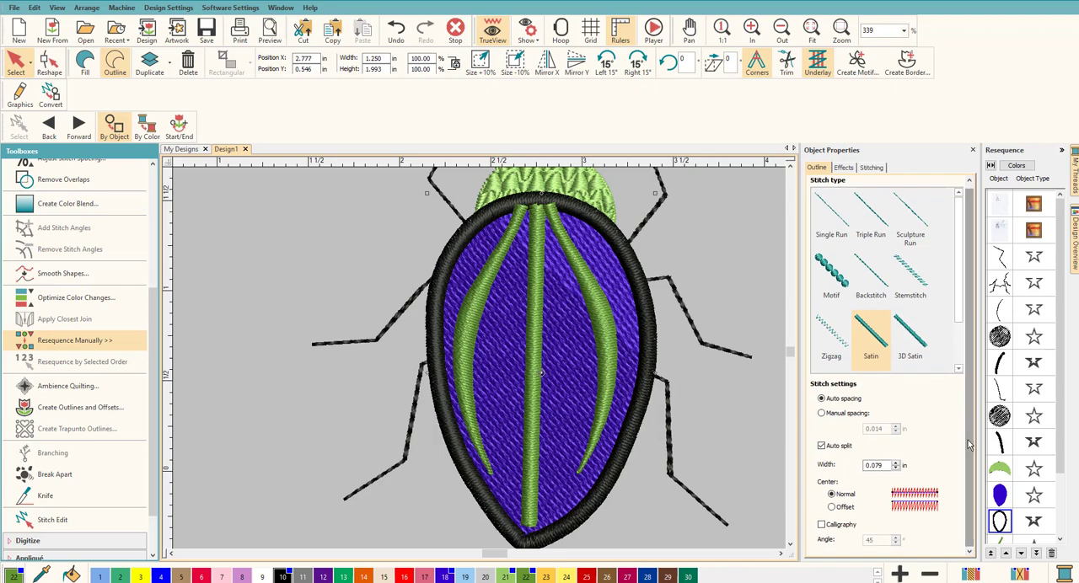
{"action": "key", "text": "Escape"}
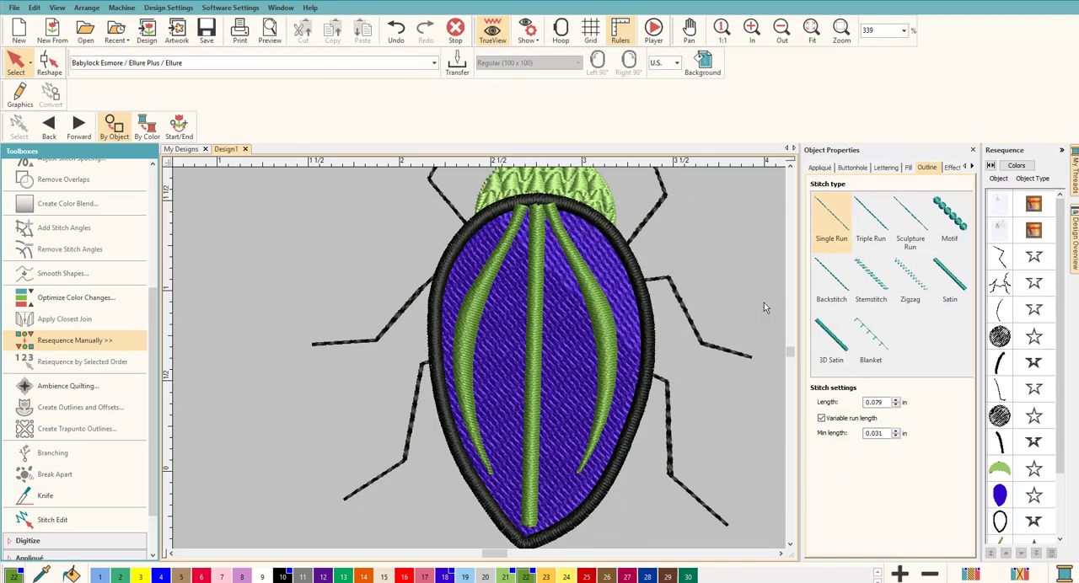
{"action": "left_click", "coordinate": [592, 221]}
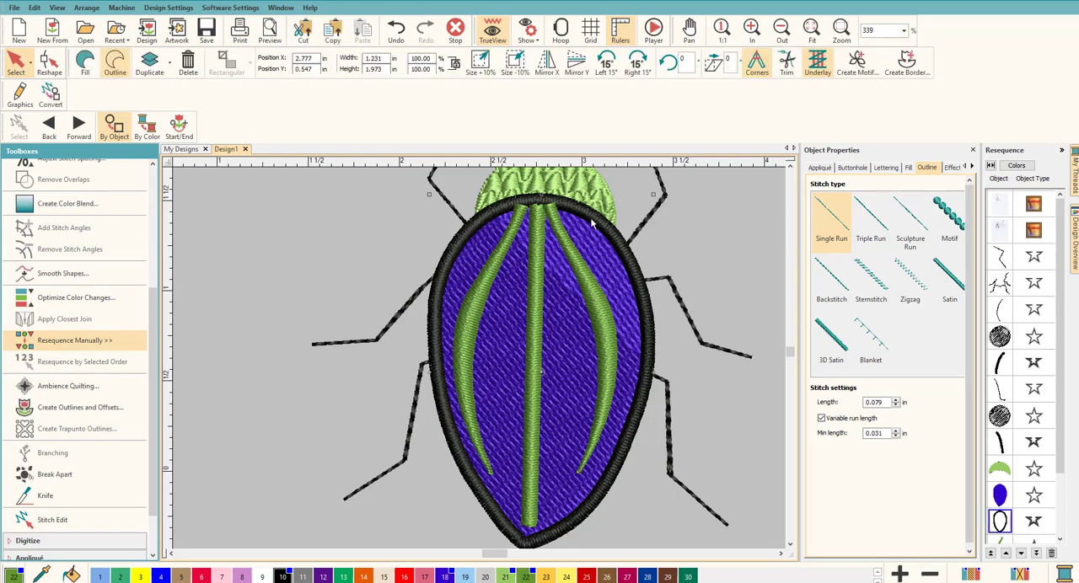
{"action": "left_click", "coordinate": [718, 246]}
{"action": "left_click", "coordinate": [789, 167]}
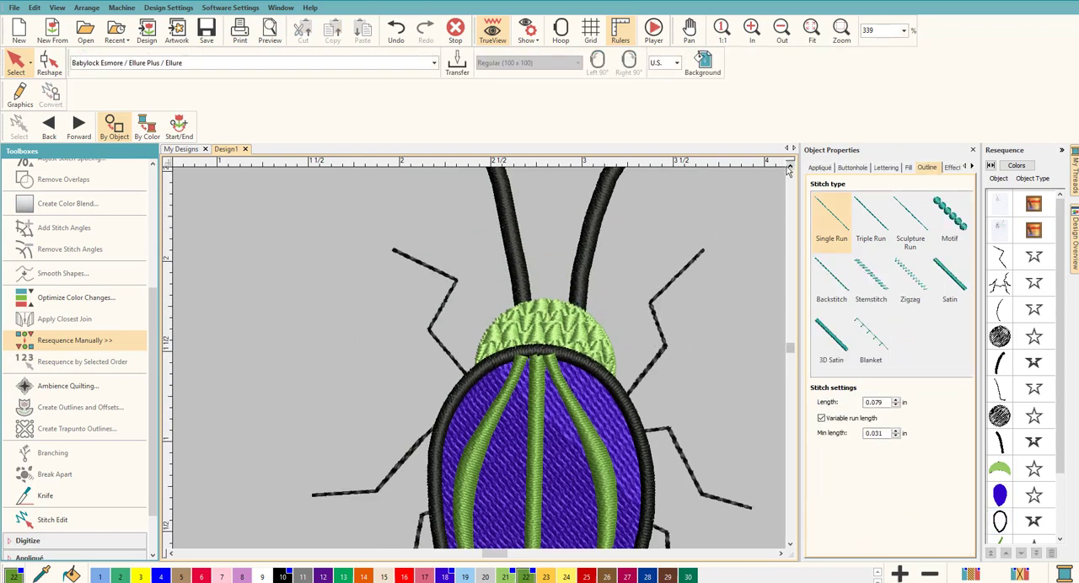
{"action": "left_click", "coordinate": [544, 329]}
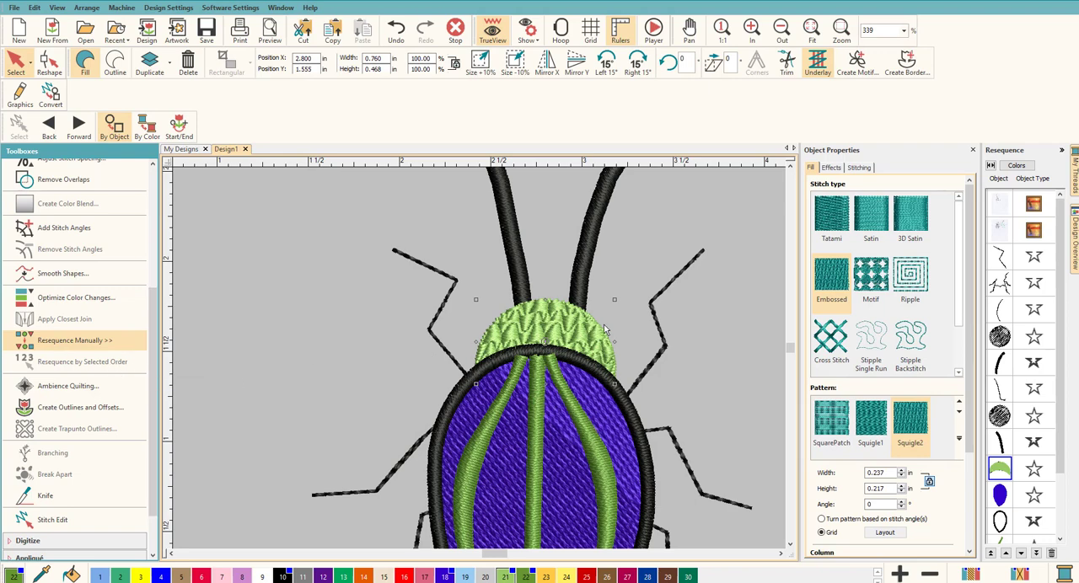
{"action": "left_click", "coordinate": [739, 382]}
Try moving the black satin outline to the end of the stitching sequence, and put it back right after the purple back
{"action": "scroll", "coordinate": [1061, 536], "scroll_direction": "down", "scroll_amount": 2}
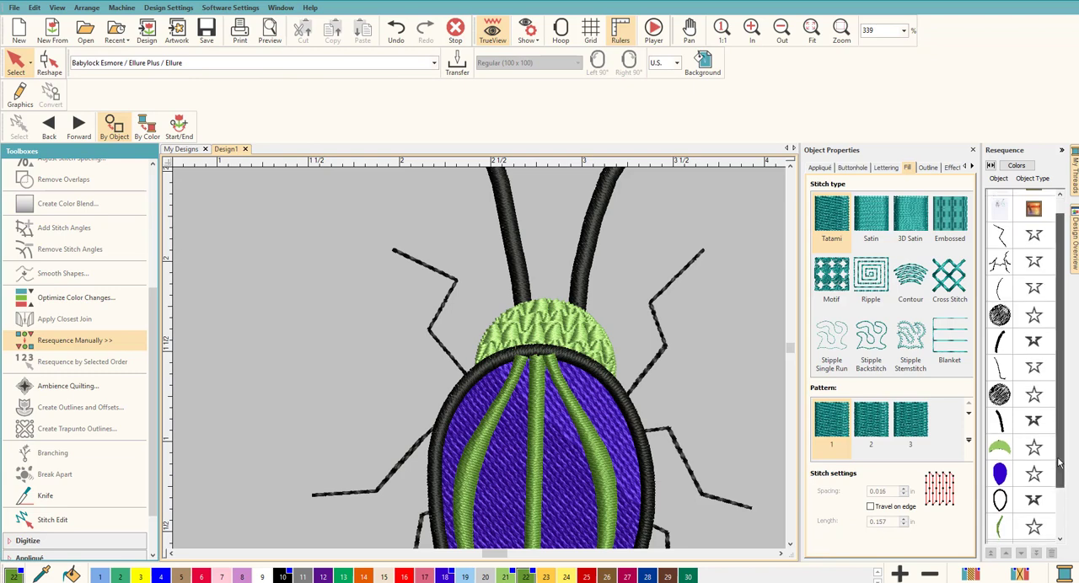
{"action": "left_click", "coordinate": [1000, 443]}
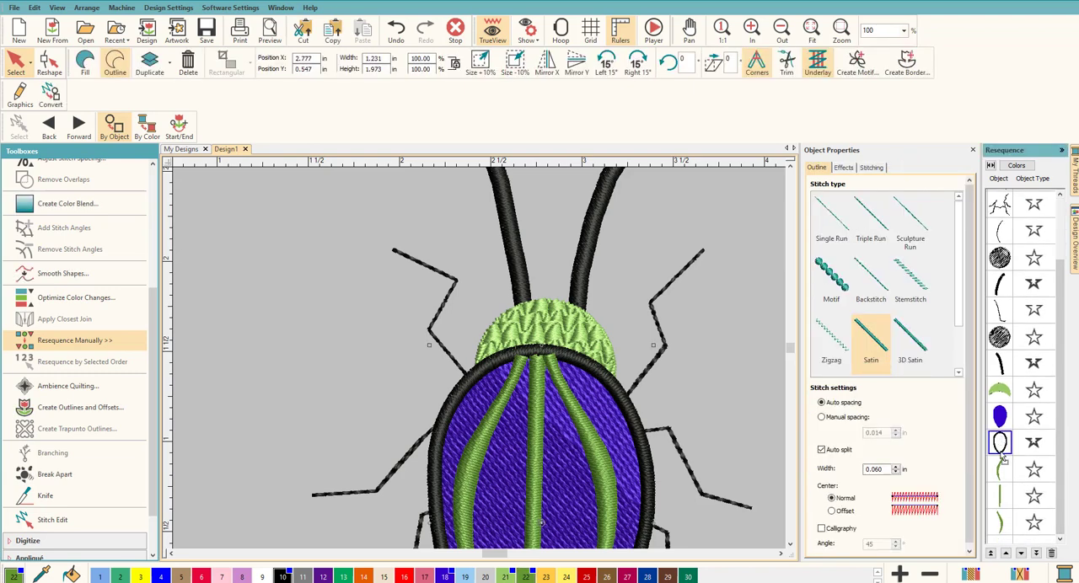
{"action": "left_click_drag", "start_coordinate": [999, 539], "coordinate": [1000, 537]}
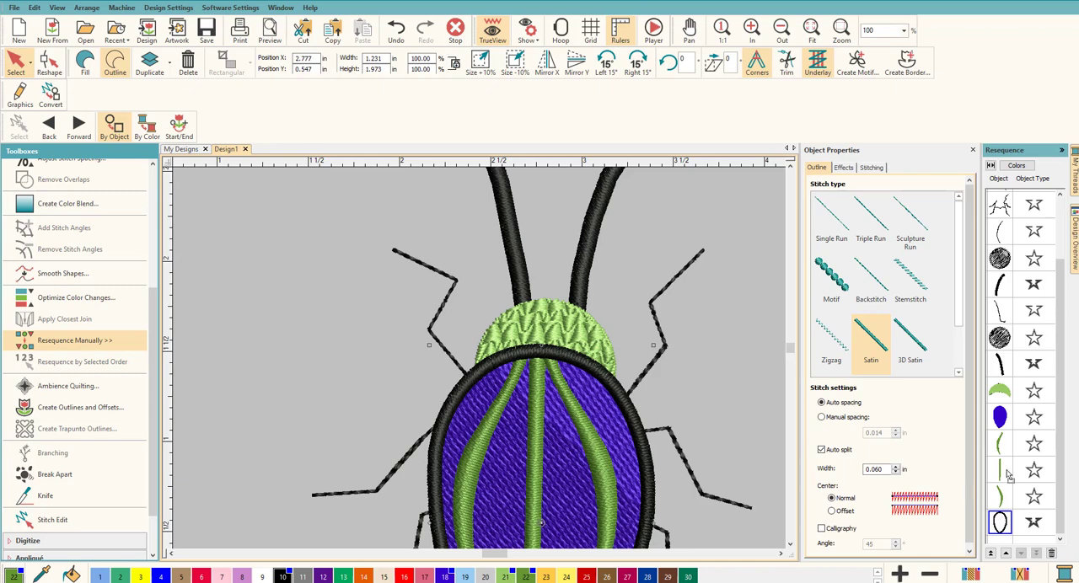
{"action": "left_click_drag", "start_coordinate": [1001, 440], "coordinate": [1002, 441]}
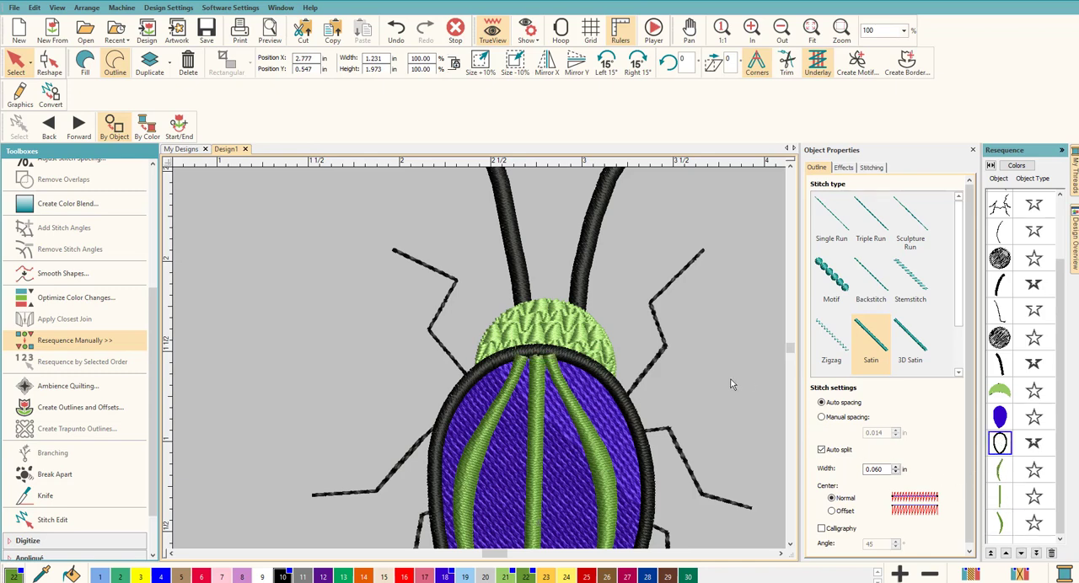
{"action": "left_click", "coordinate": [610, 421]}
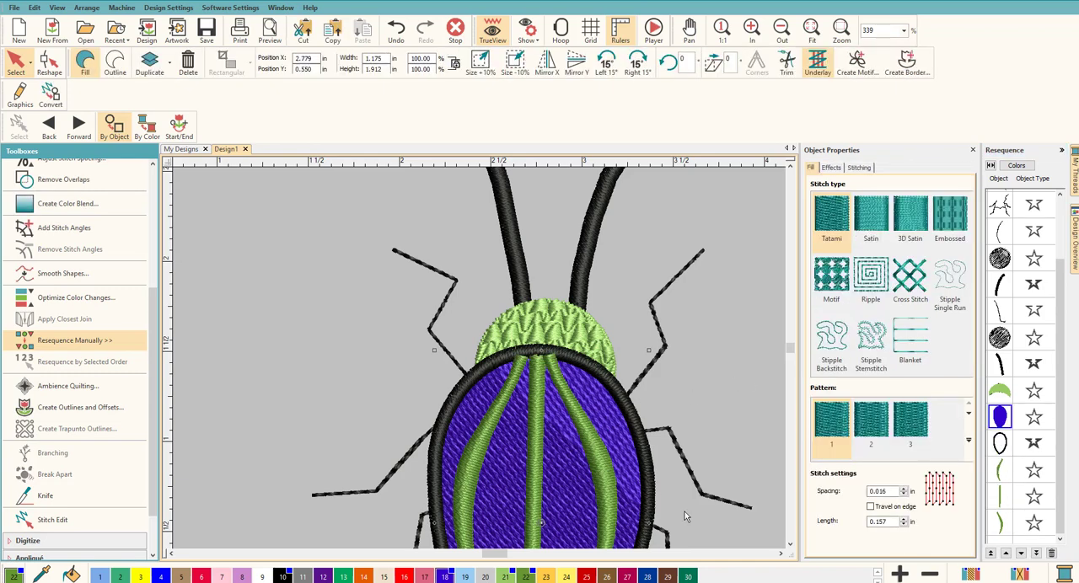
{"action": "left_click", "coordinate": [717, 393]}
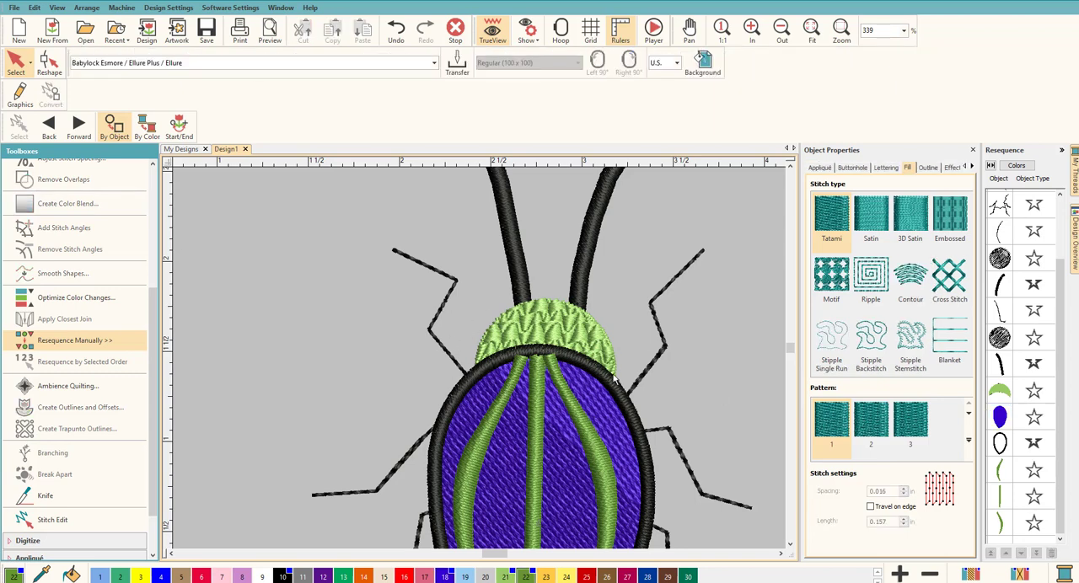
Move the black satin outline to the end of the stitching sequence, after the three green stripes
{"action": "scroll", "coordinate": [698, 393], "scroll_direction": "down", "scroll_amount": 5}
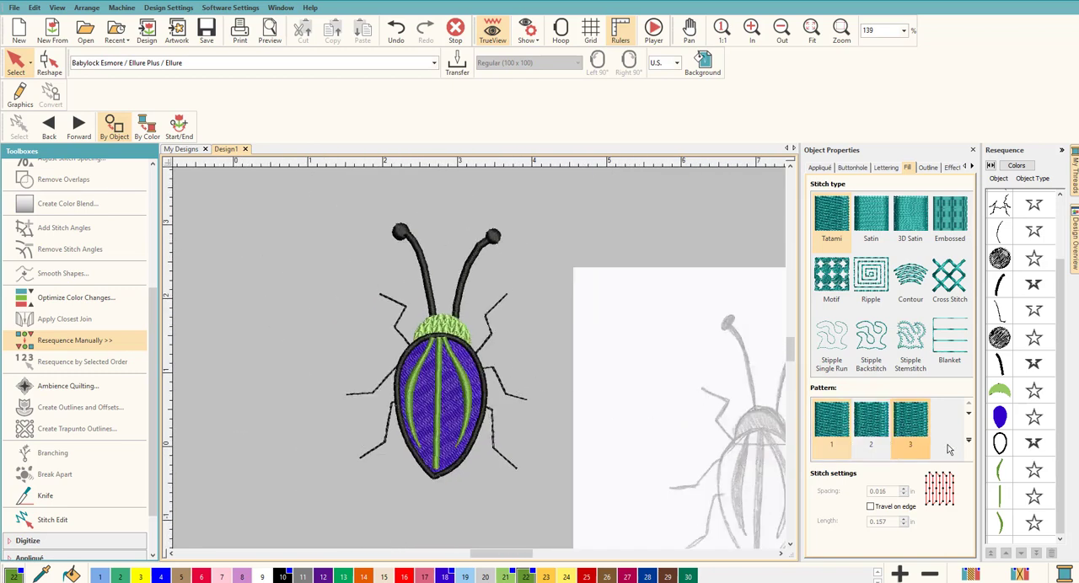
{"action": "left_click", "coordinate": [1003, 445]}
{"action": "left_click_drag", "start_coordinate": [1007, 448], "coordinate": [1004, 530]}
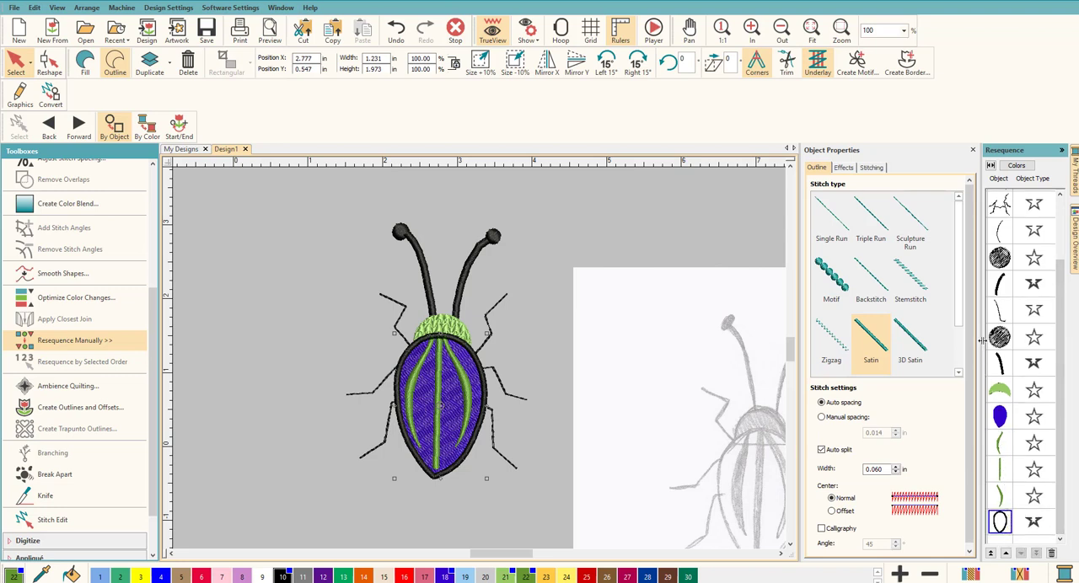
{"action": "left_click", "coordinate": [547, 368]}
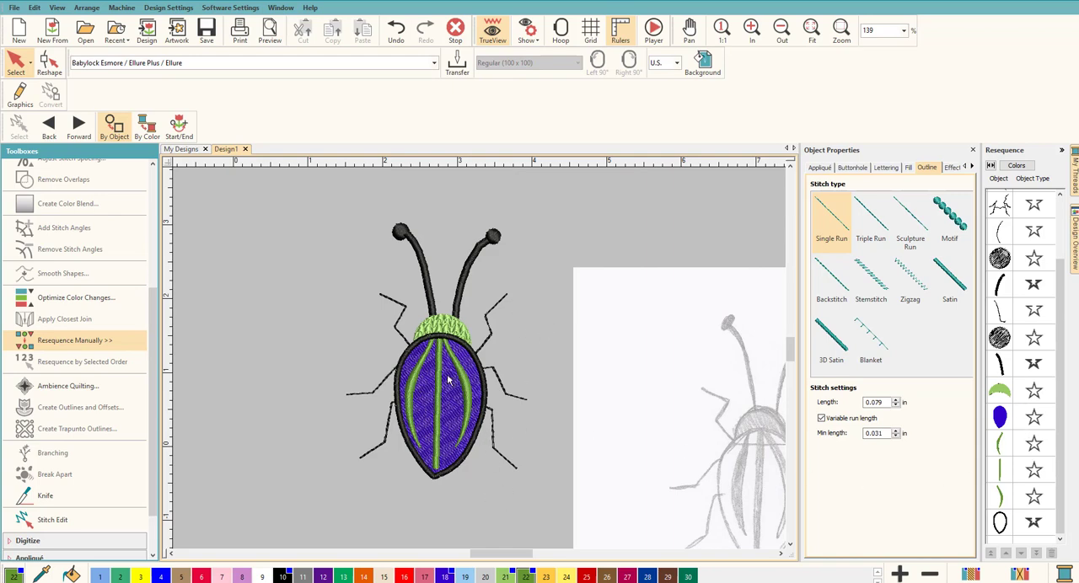
Digitize an open shape in black Backstitch along the curved edge of the green head, from one side of the back outline to the other
{"action": "scroll", "coordinate": [438, 344], "scroll_direction": "up", "scroll_amount": 4}
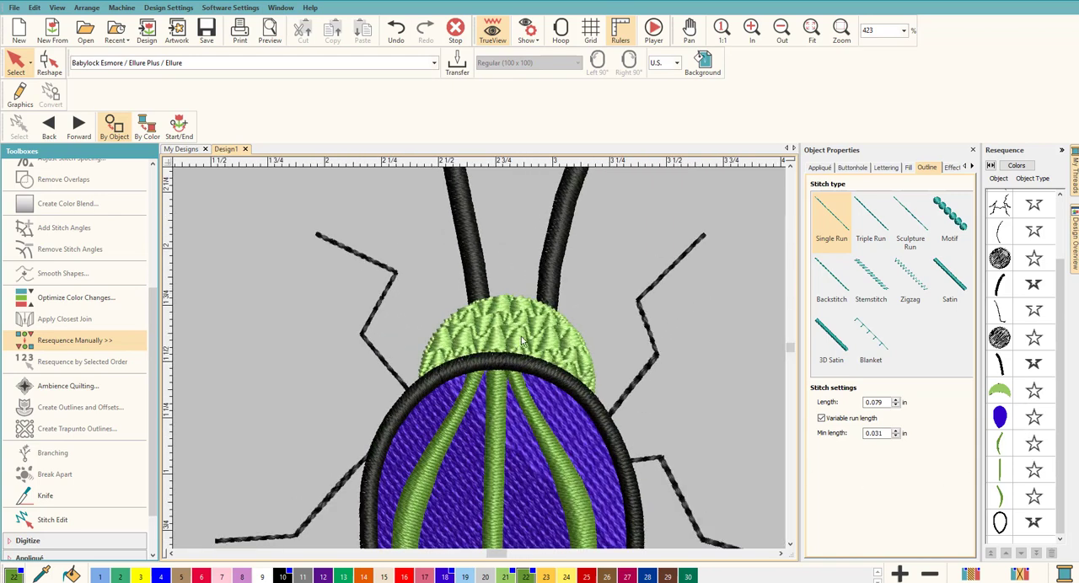
{"action": "left_click", "coordinate": [523, 327]}
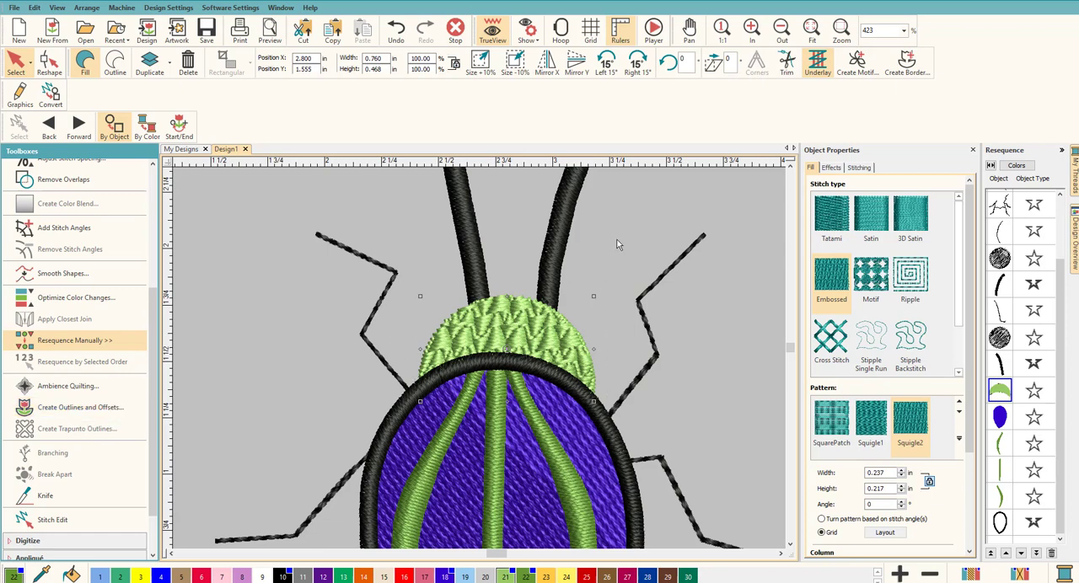
{"action": "left_click", "coordinate": [307, 305]}
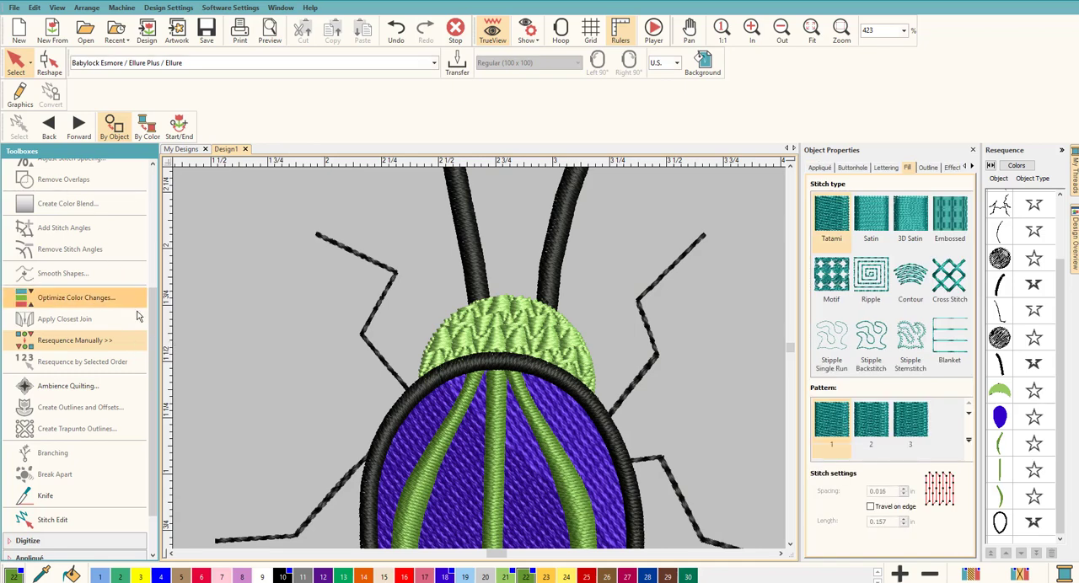
{"action": "scroll", "coordinate": [145, 319], "scroll_direction": "up", "scroll_amount": 5}
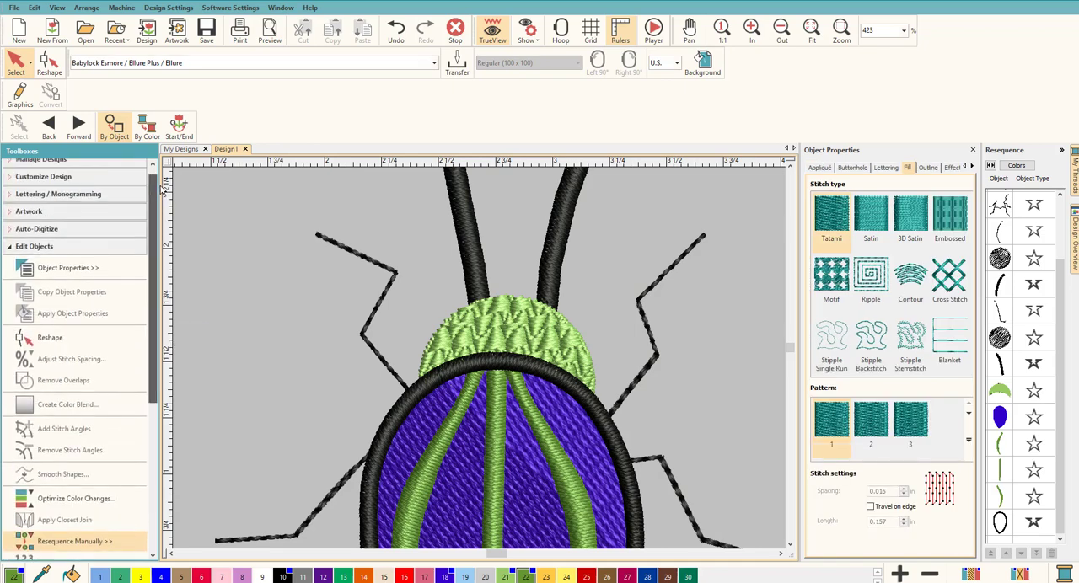
{"action": "left_click", "coordinate": [56, 257]}
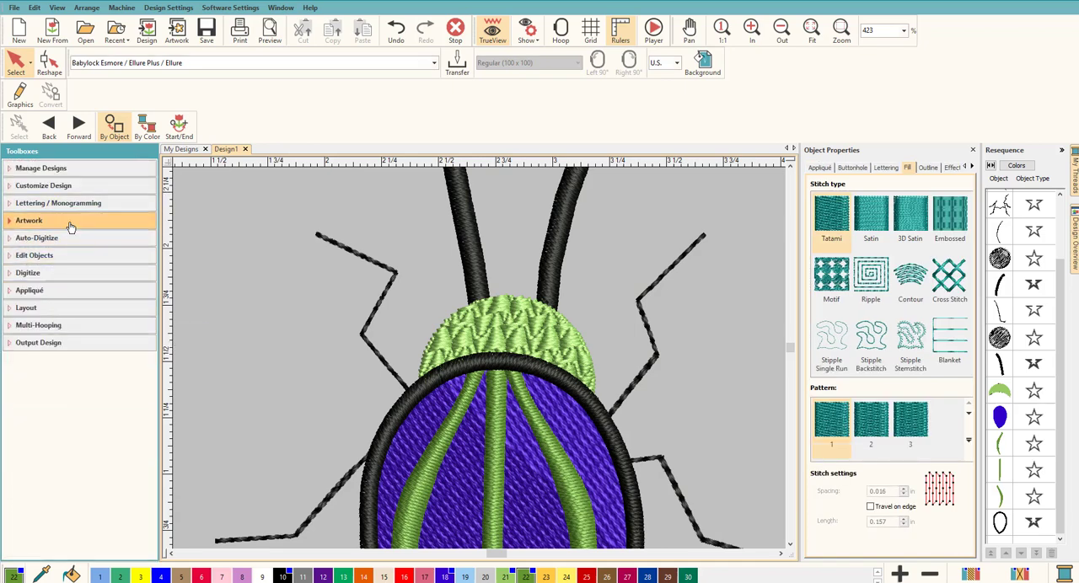
{"action": "left_click", "coordinate": [44, 273]}
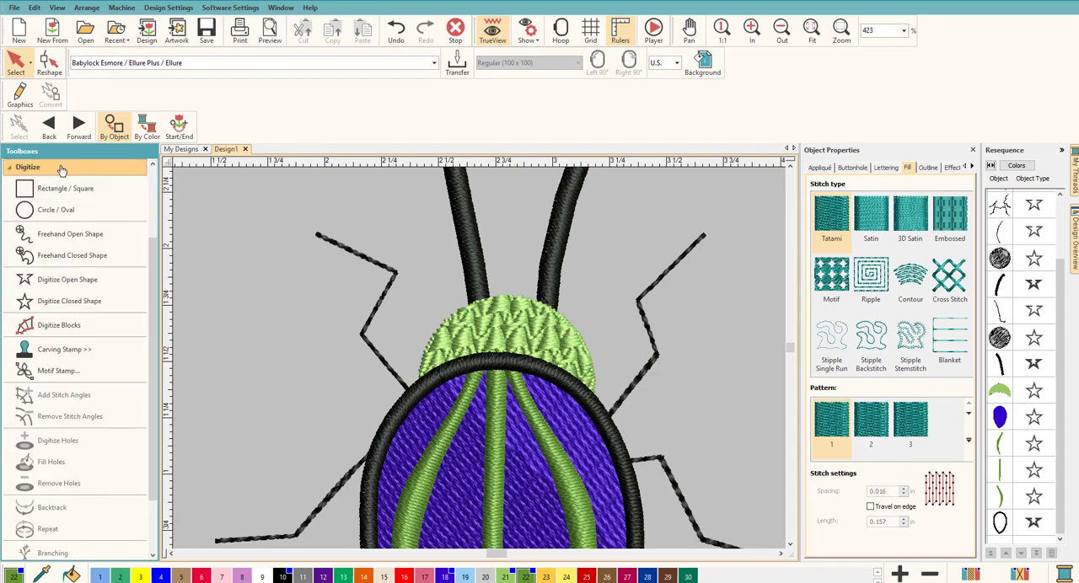
{"action": "left_click", "coordinate": [89, 276]}
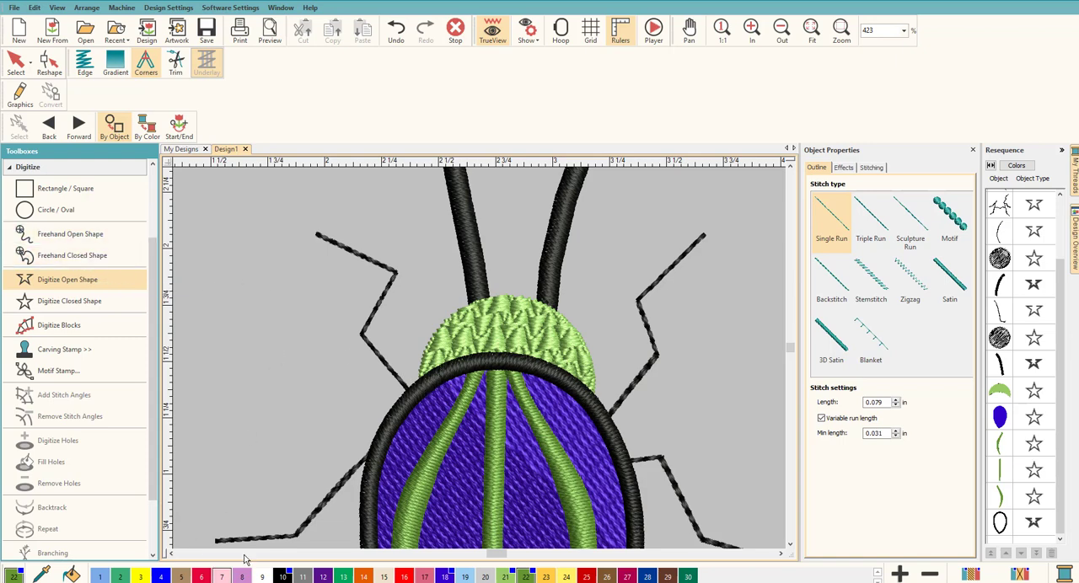
{"action": "left_click", "coordinate": [871, 249]}
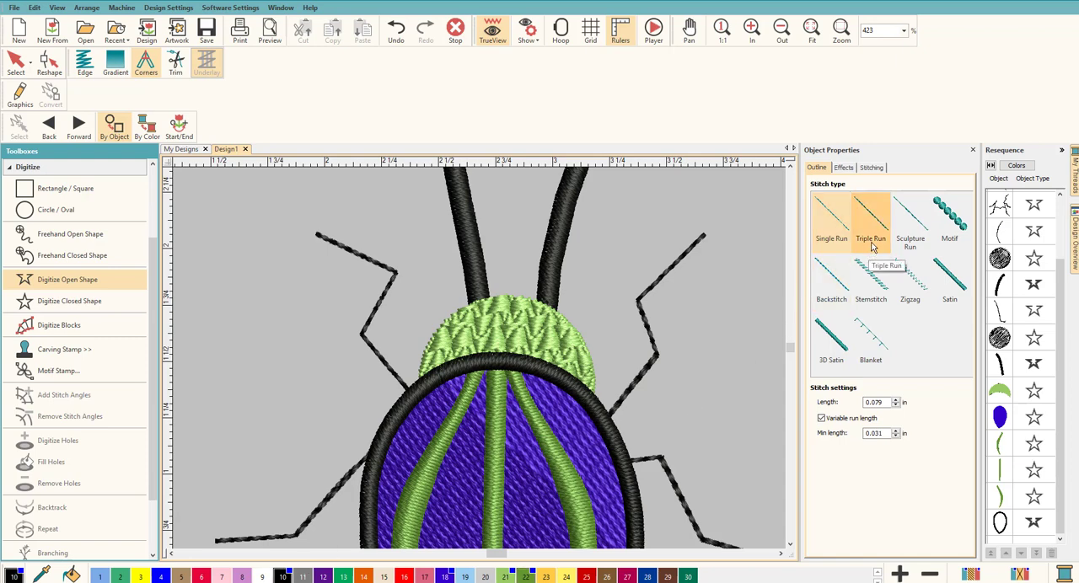
{"action": "left_click", "coordinate": [832, 276]}
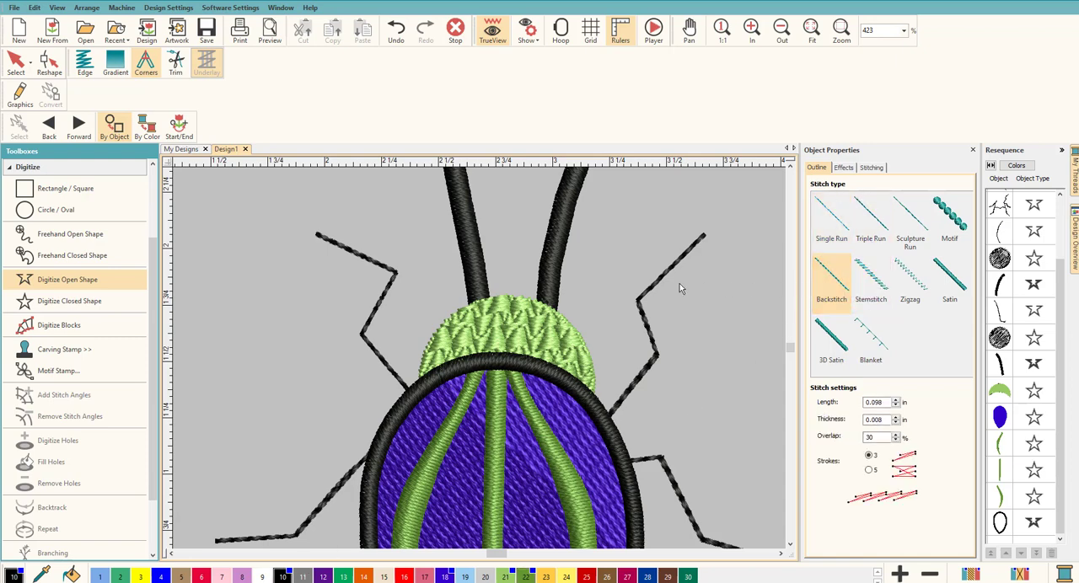
{"action": "left_click", "coordinate": [422, 387]}
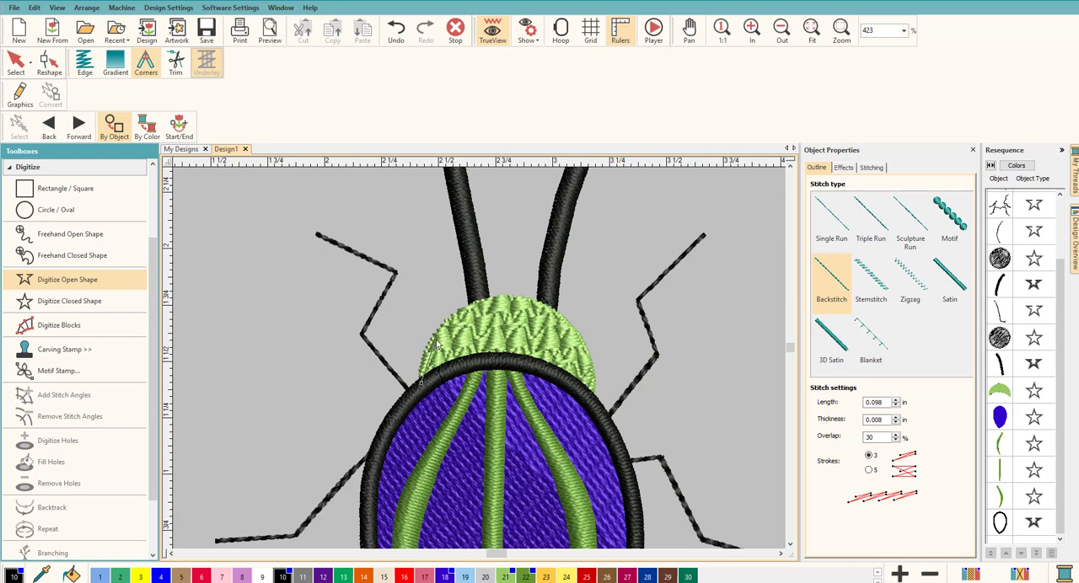
{"action": "left_click", "coordinate": [484, 305]}
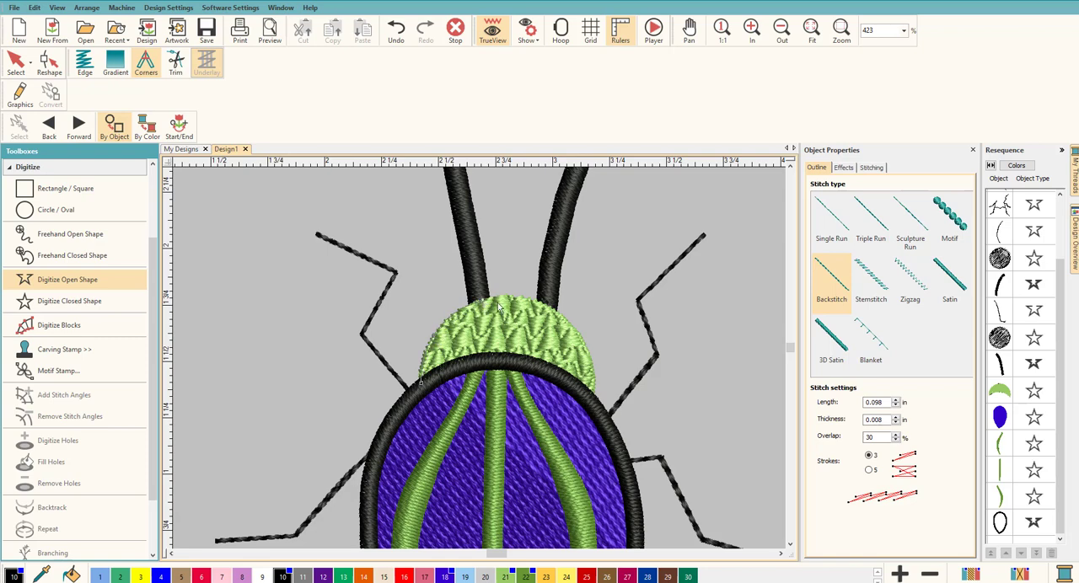
{"action": "left_click", "coordinate": [558, 319]}
{"action": "left_click", "coordinate": [587, 349]}
{"action": "key", "text": "Return"}
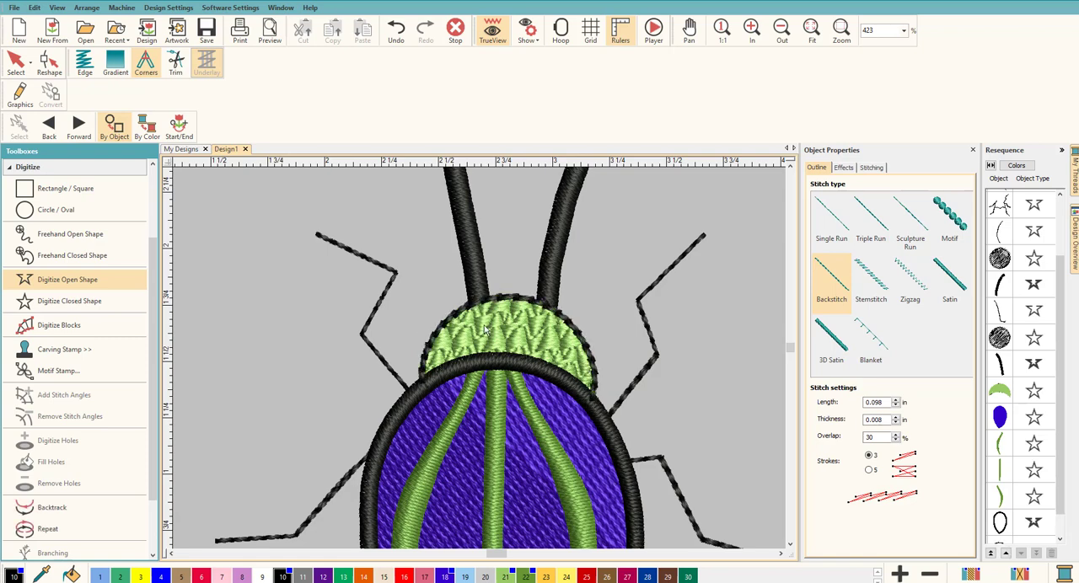
Move the head's backstitch outline ahead of the satin back outline in the stitching sequence
{"action": "scroll", "coordinate": [1059, 474], "scroll_direction": "down", "scroll_amount": 1}
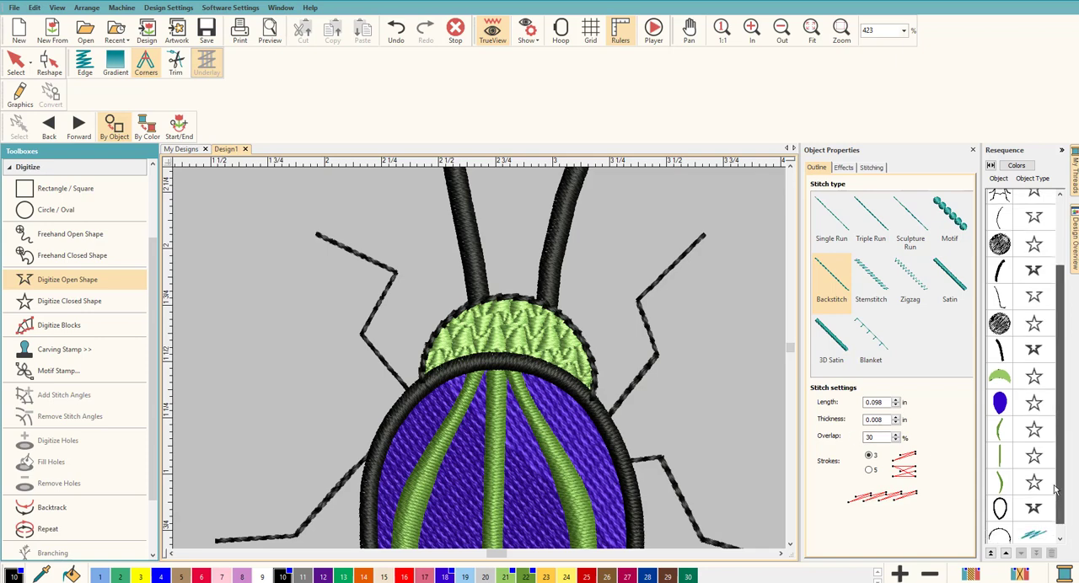
{"action": "left_click", "coordinate": [1004, 524]}
{"action": "left_click_drag", "start_coordinate": [1008, 528], "coordinate": [1010, 489]}
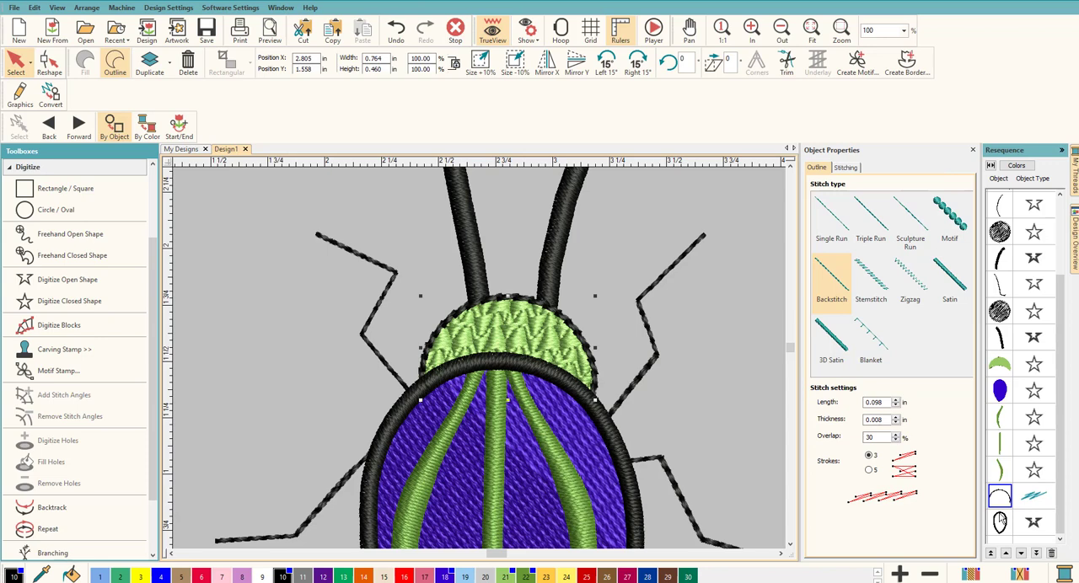
Select the head and back outlines together and bring up the Apply Closest Join tool for them
{"action": "left_click", "coordinate": [1003, 524]}
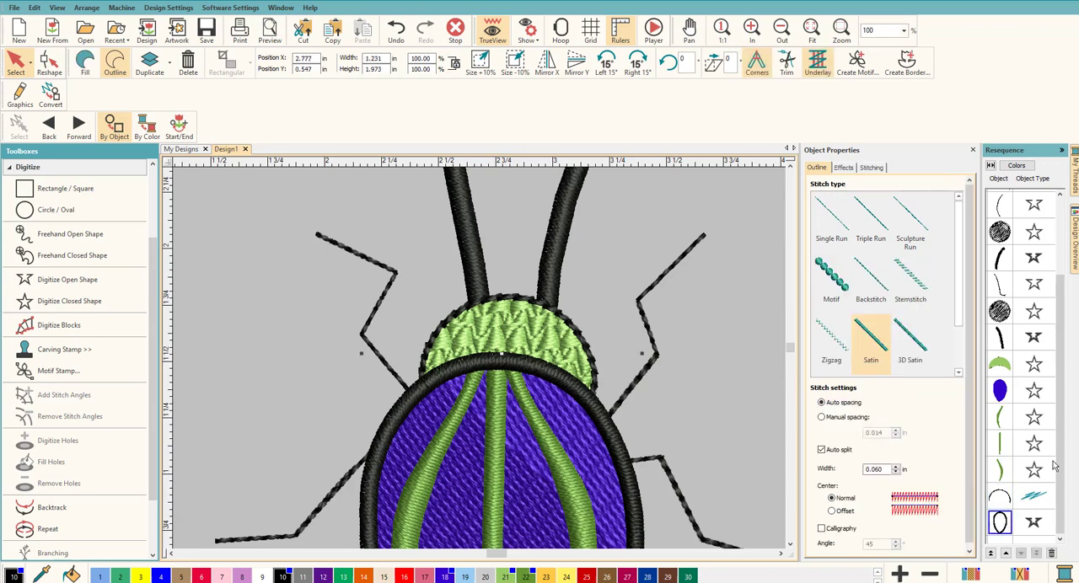
{"action": "left_click", "coordinate": [999, 499]}
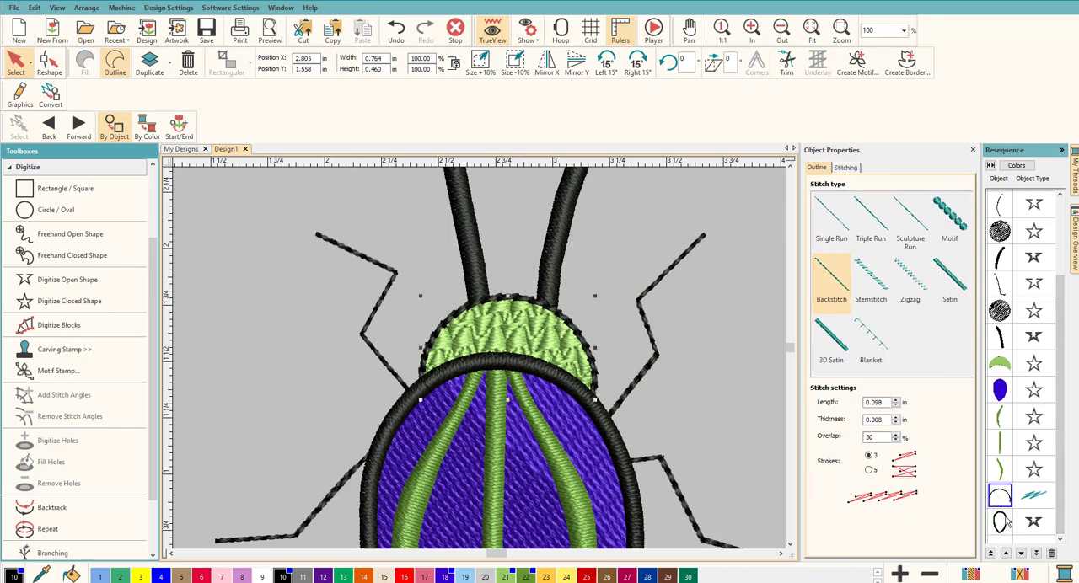
{"action": "left_click", "coordinate": [1003, 524], "text": "ctrl"}
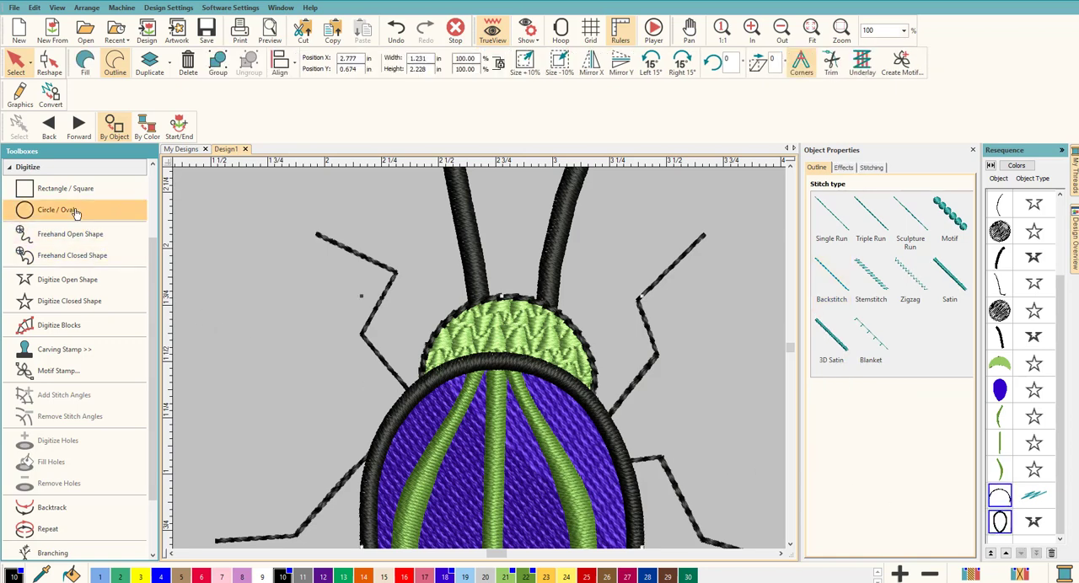
{"action": "left_click", "coordinate": [38, 167]}
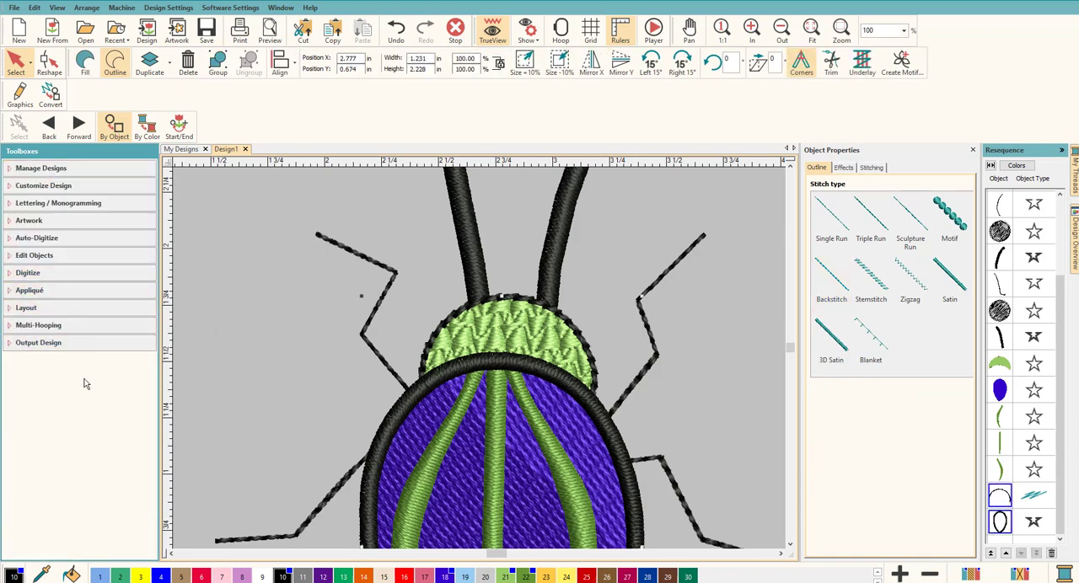
{"action": "left_click", "coordinate": [70, 258]}
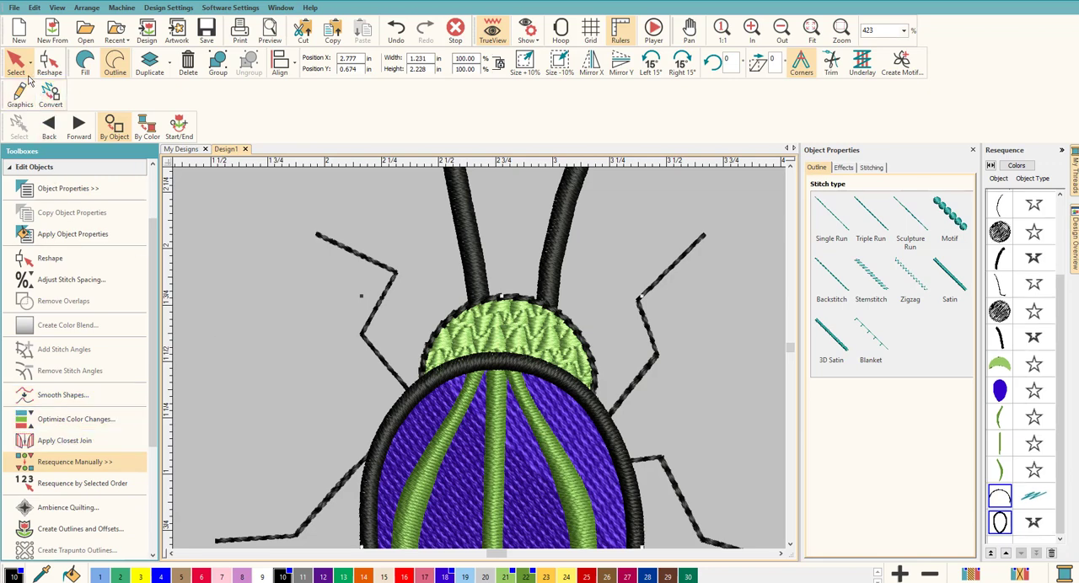
{"action": "left_click", "coordinate": [205, 243]}
Save the beetle design on the Desktop as "Frank 1" in the Wilcom All-in-One Designs (*.EMB) format
{"action": "scroll", "coordinate": [497, 368], "scroll_direction": "down", "scroll_amount": 6}
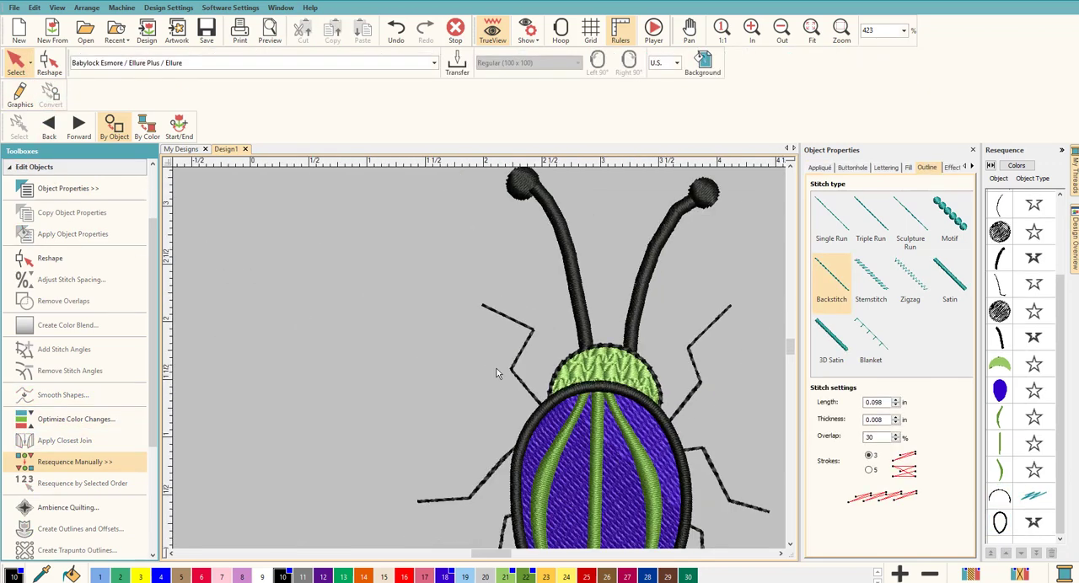
{"action": "scroll", "coordinate": [485, 364], "scroll_direction": "up", "scroll_amount": 5}
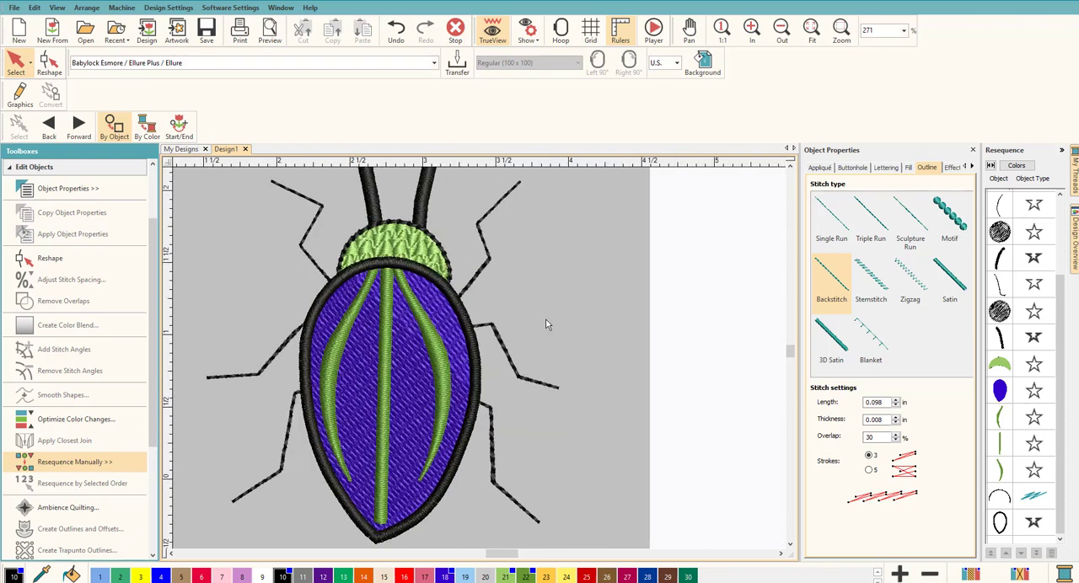
{"action": "scroll", "coordinate": [794, 168], "scroll_direction": "up", "scroll_amount": 5}
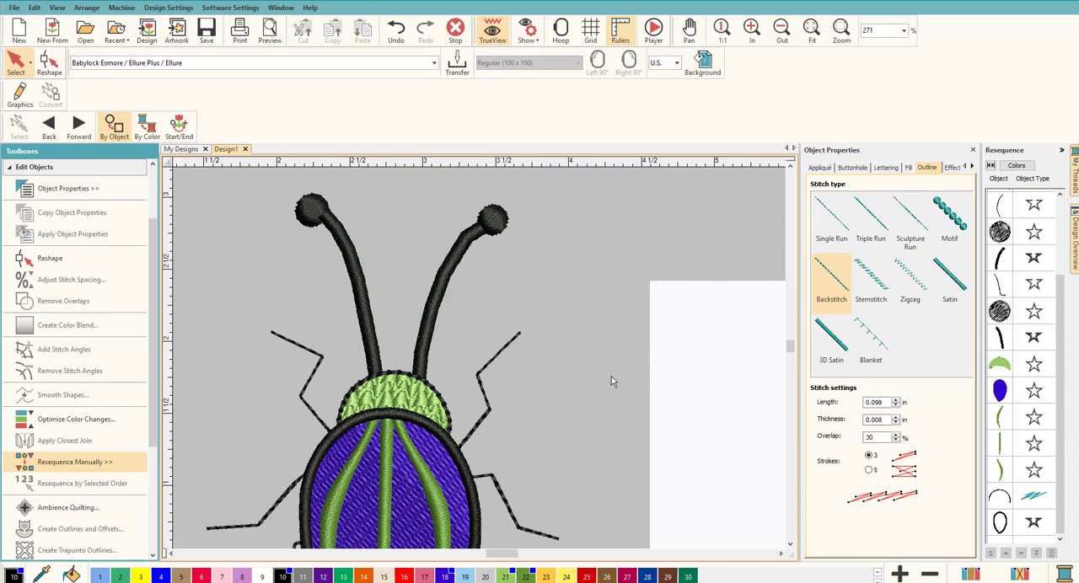
{"action": "scroll", "coordinate": [564, 387], "scroll_direction": "down", "scroll_amount": 6}
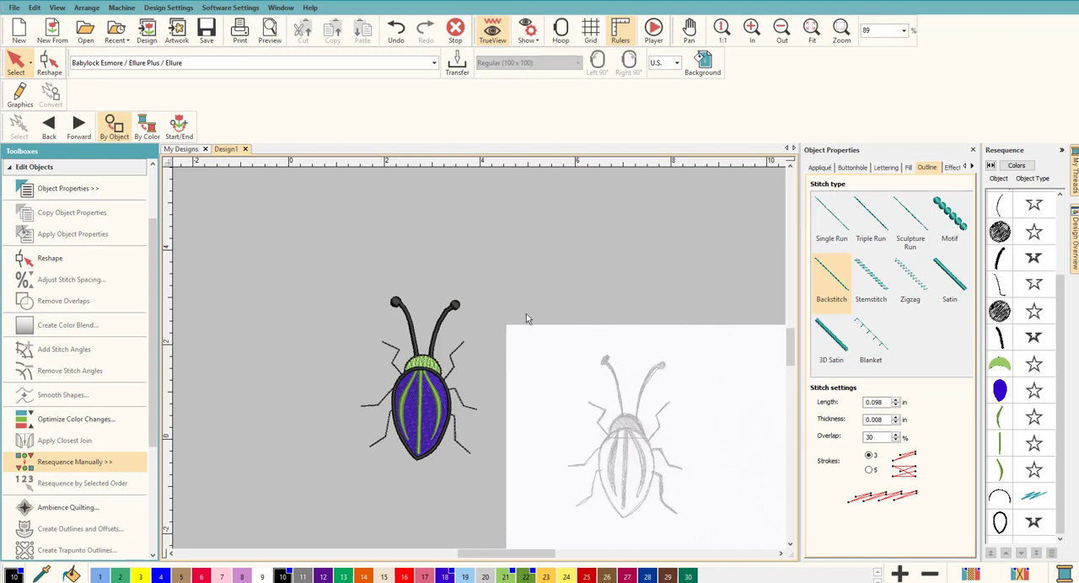
{"action": "left_click", "coordinate": [13, 9]}
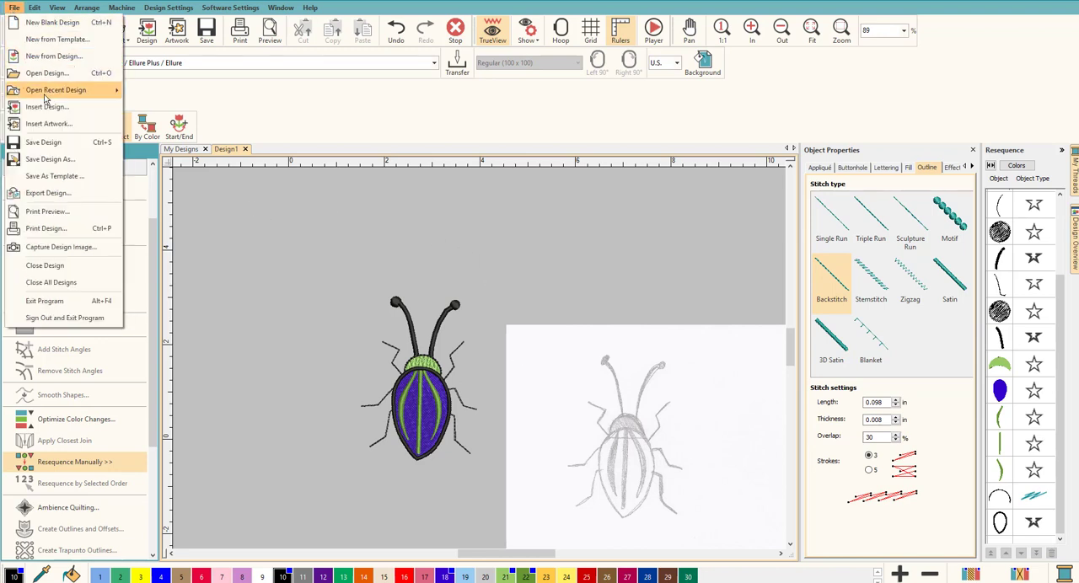
{"action": "left_click", "coordinate": [59, 147]}
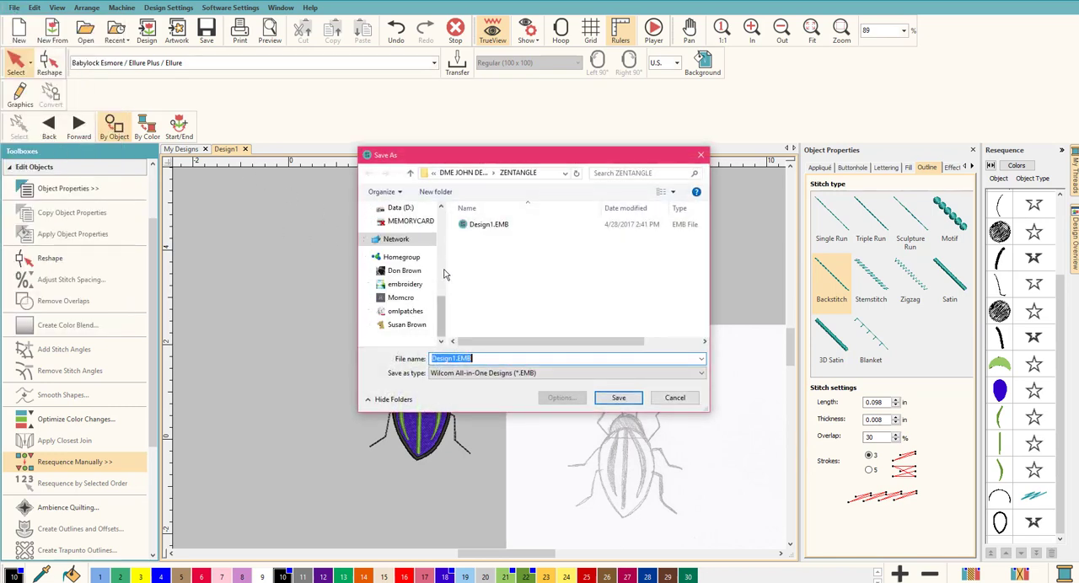
{"action": "scroll", "coordinate": [440, 277], "scroll_direction": "down", "scroll_amount": 2}
{"action": "scroll", "coordinate": [440, 277], "scroll_direction": "up", "scroll_amount": 5}
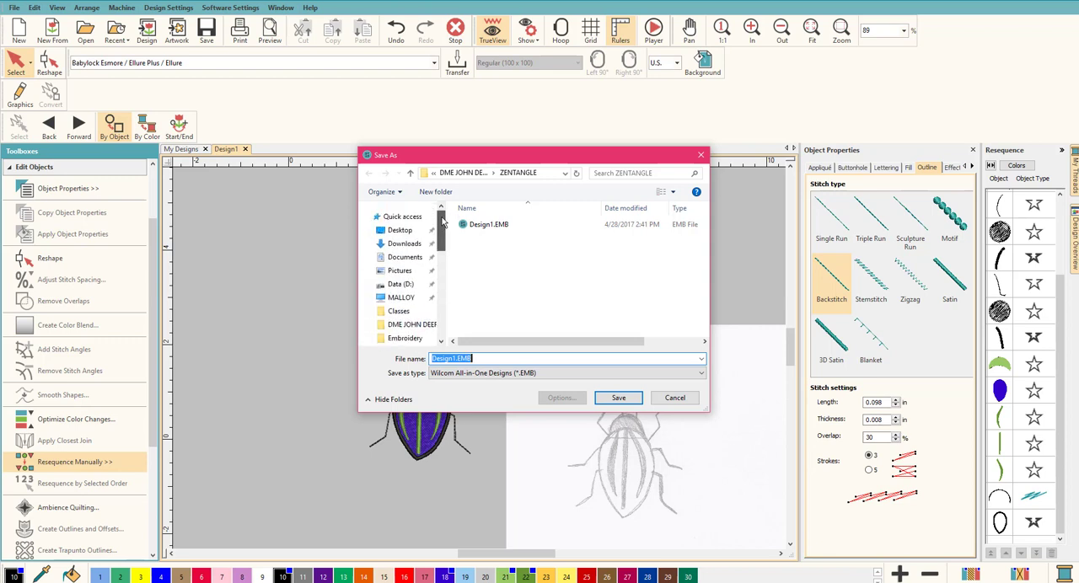
{"action": "left_click", "coordinate": [398, 231]}
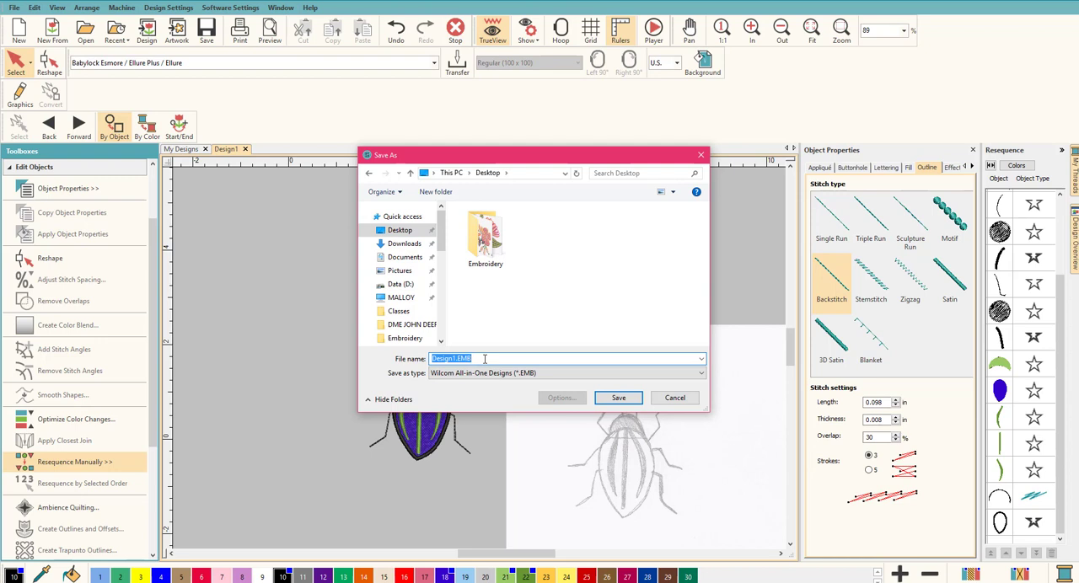
{"action": "type", "text": "Frank 1"}
{"action": "left_click", "coordinate": [619, 397]}
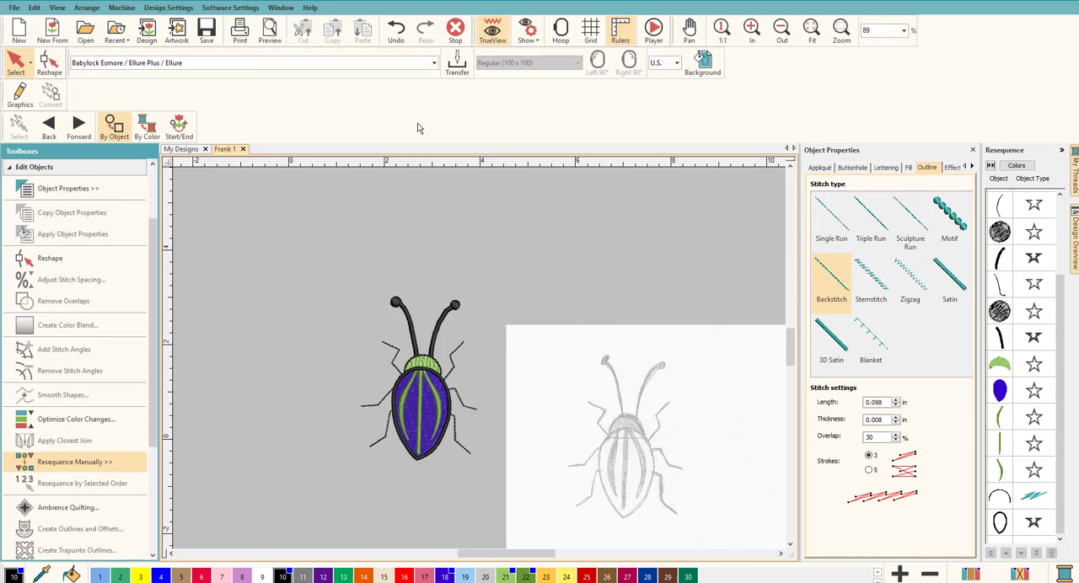
Play the stitch-out simulation of the beetle at 3540 s/m up to the green head and stop it
{"action": "left_click", "coordinate": [648, 42]}
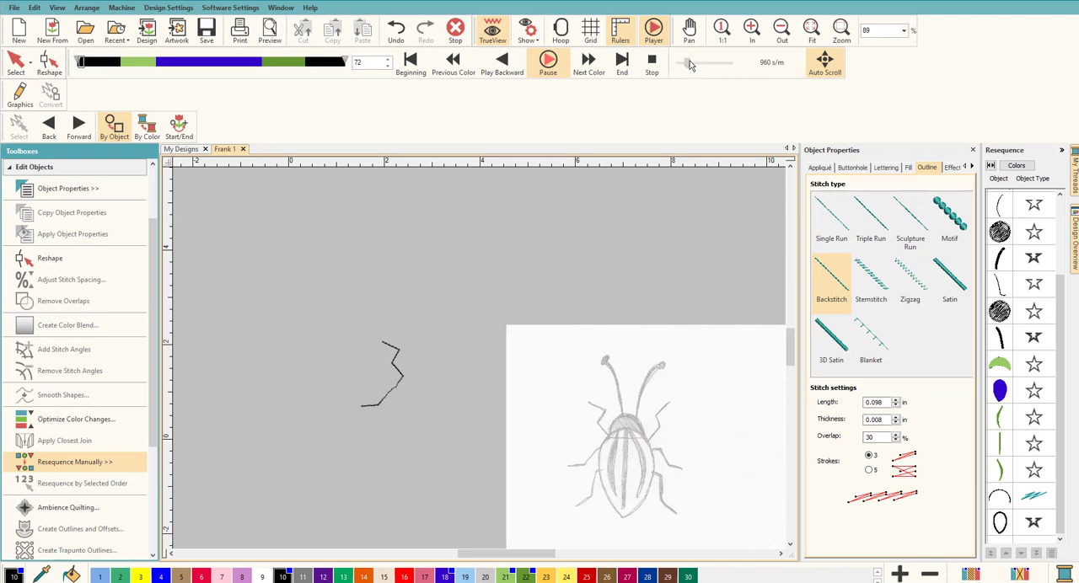
{"action": "left_click_drag", "start_coordinate": [686, 63], "coordinate": [703, 65]}
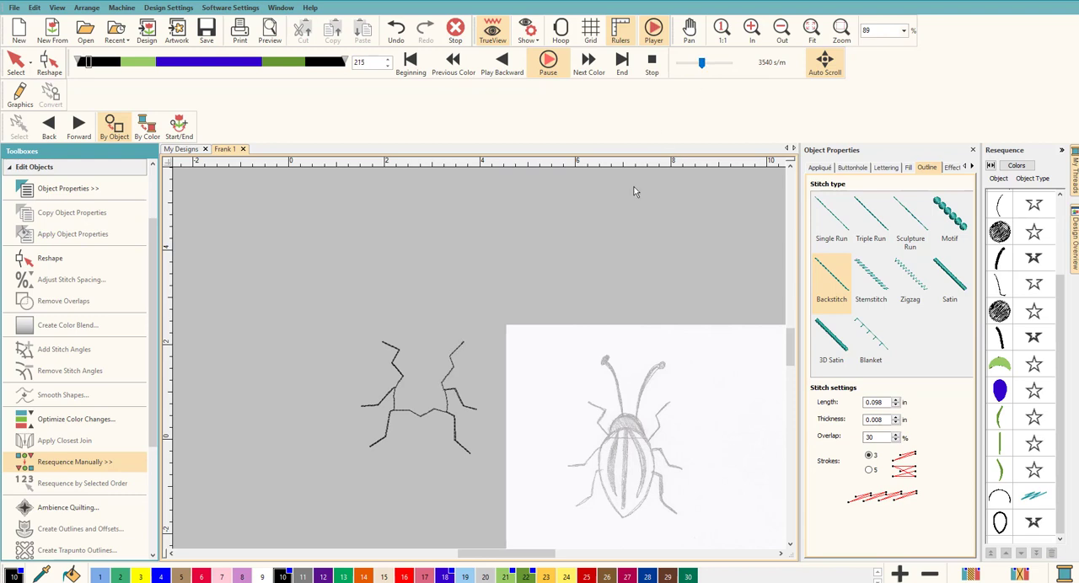
{"action": "scroll", "coordinate": [463, 448], "scroll_direction": "up", "scroll_amount": 2}
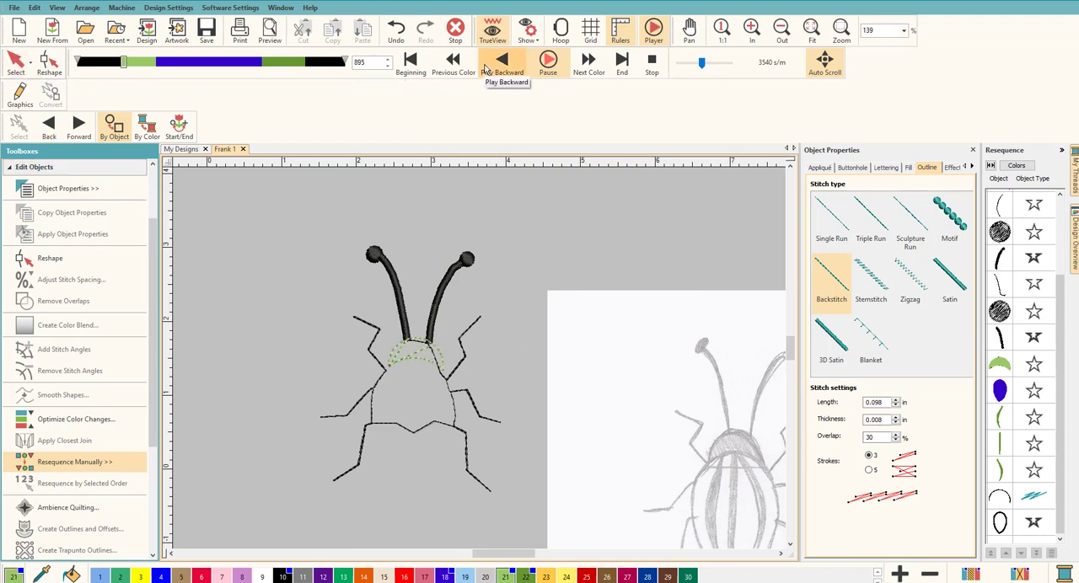
{"action": "left_click", "coordinate": [655, 66]}
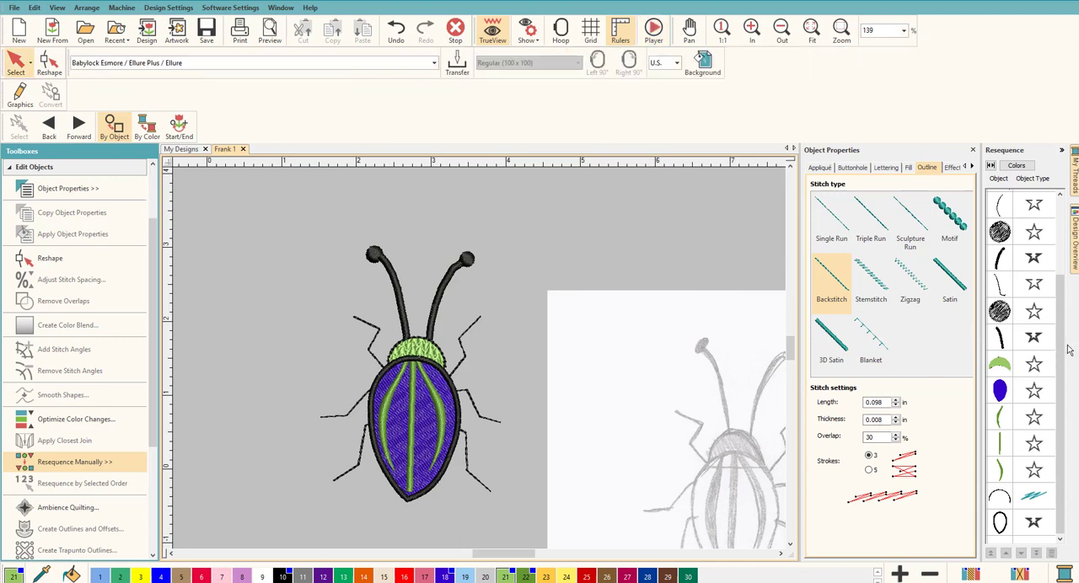
Check the right antenna's travel run and satin stem in the stitching sequence, select them together with the tip circle, and clear the selection
{"action": "left_click_drag", "start_coordinate": [1061, 347], "coordinate": [1063, 246]}
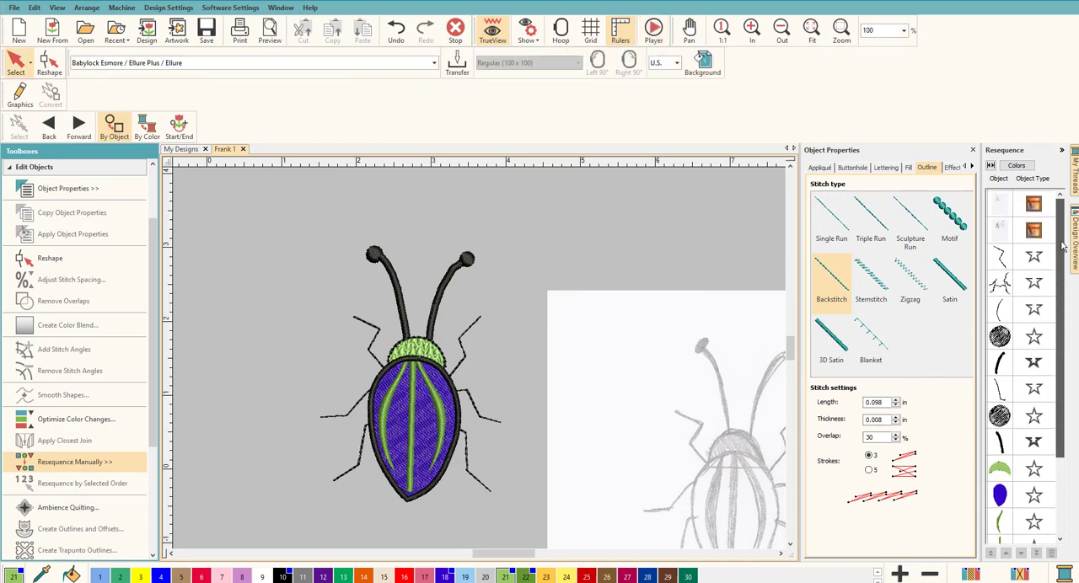
{"action": "left_click", "coordinate": [1002, 311]}
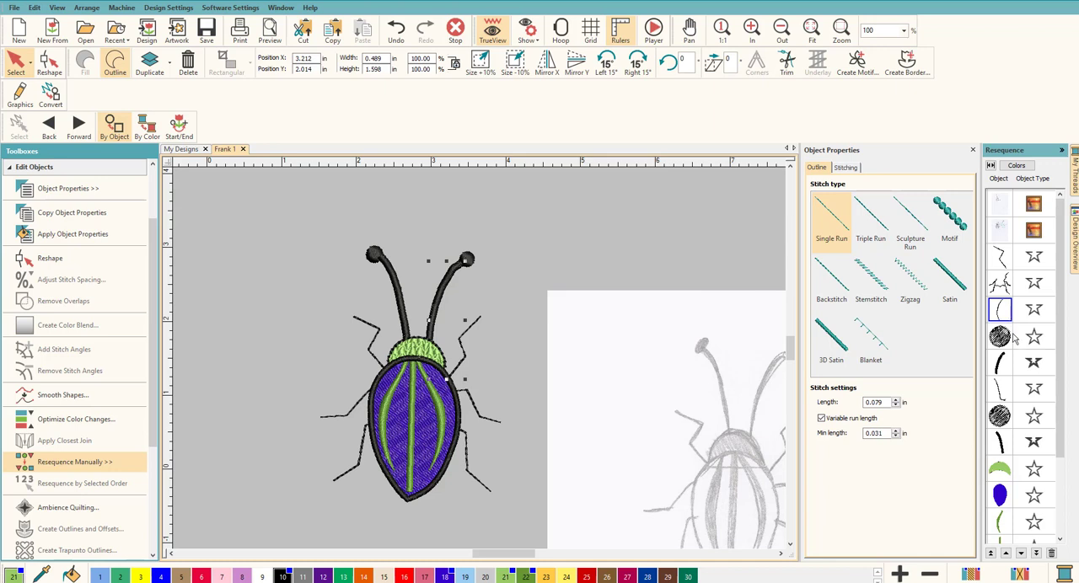
{"action": "left_click", "coordinate": [1002, 361]}
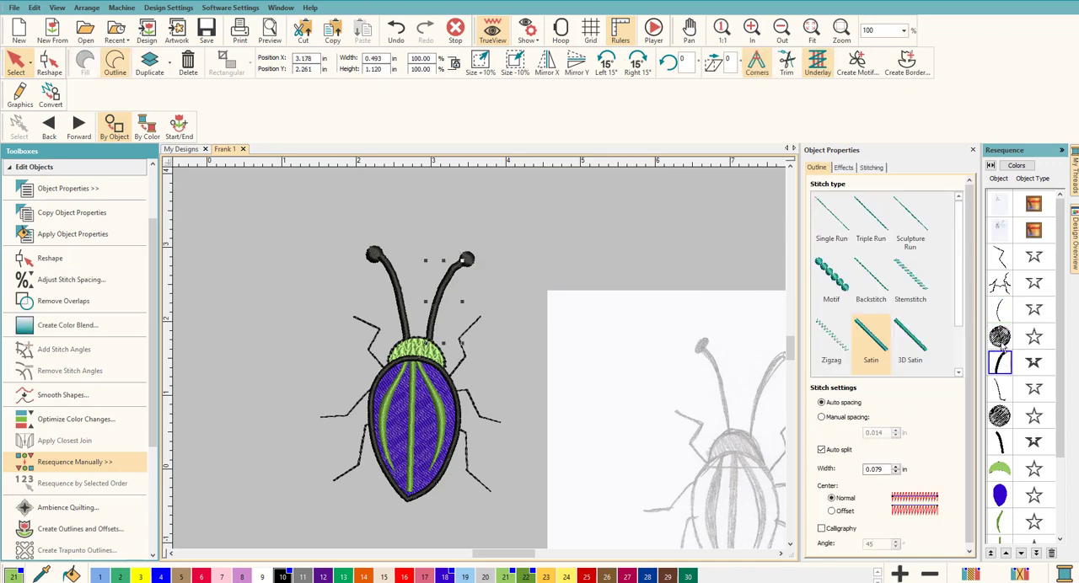
{"action": "left_click", "coordinate": [1000, 311]}
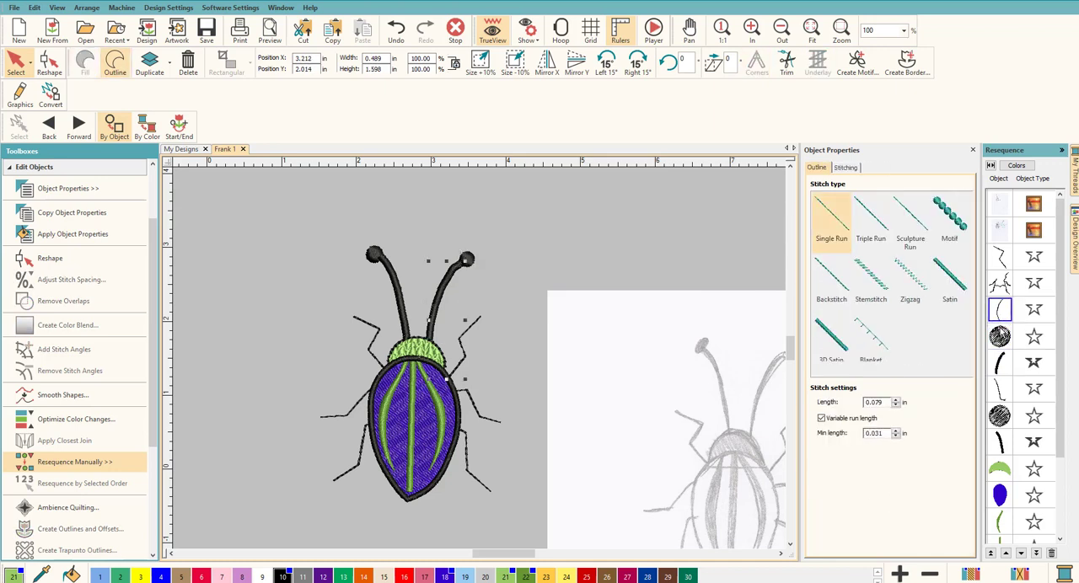
{"action": "left_click", "coordinate": [1002, 362], "text": "shift"}
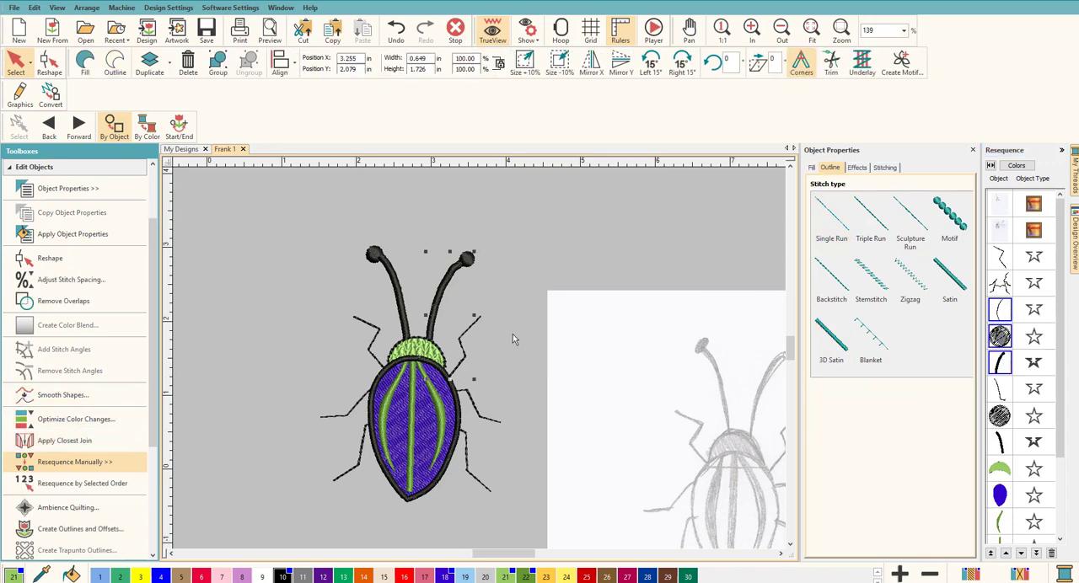
{"action": "left_click", "coordinate": [630, 244]}
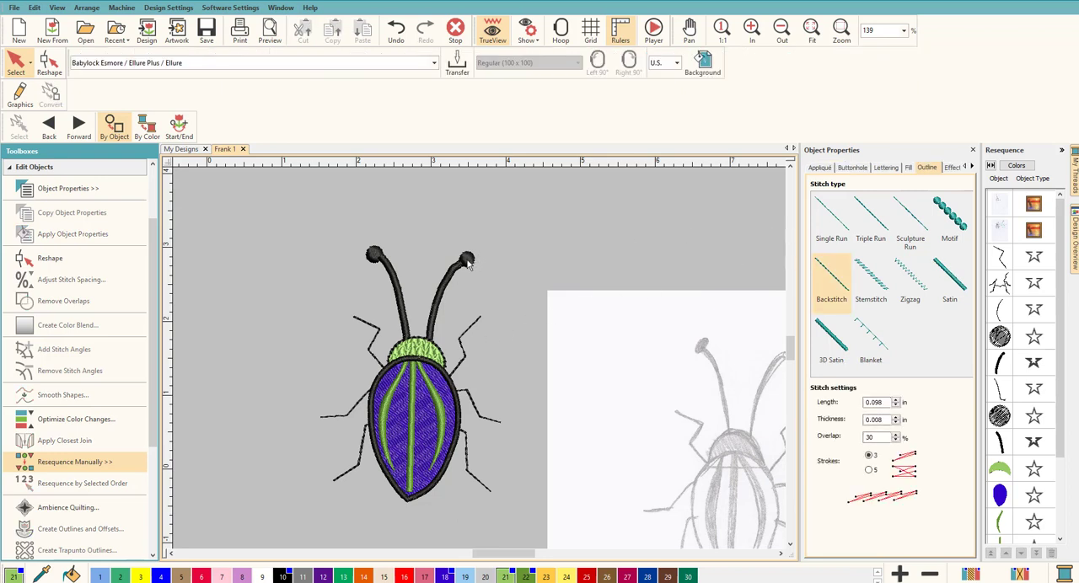
Step through the right antenna's run, circle and stem one by one, select the left antenna's three objects together, and deselect them
{"action": "left_click", "coordinate": [999, 310]}
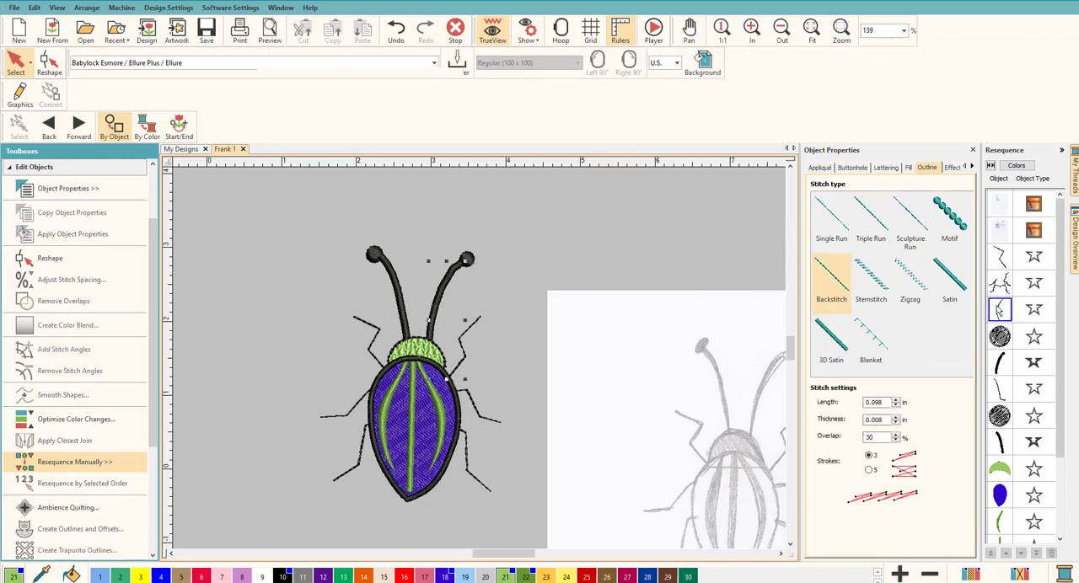
{"action": "left_click", "coordinate": [1000, 336]}
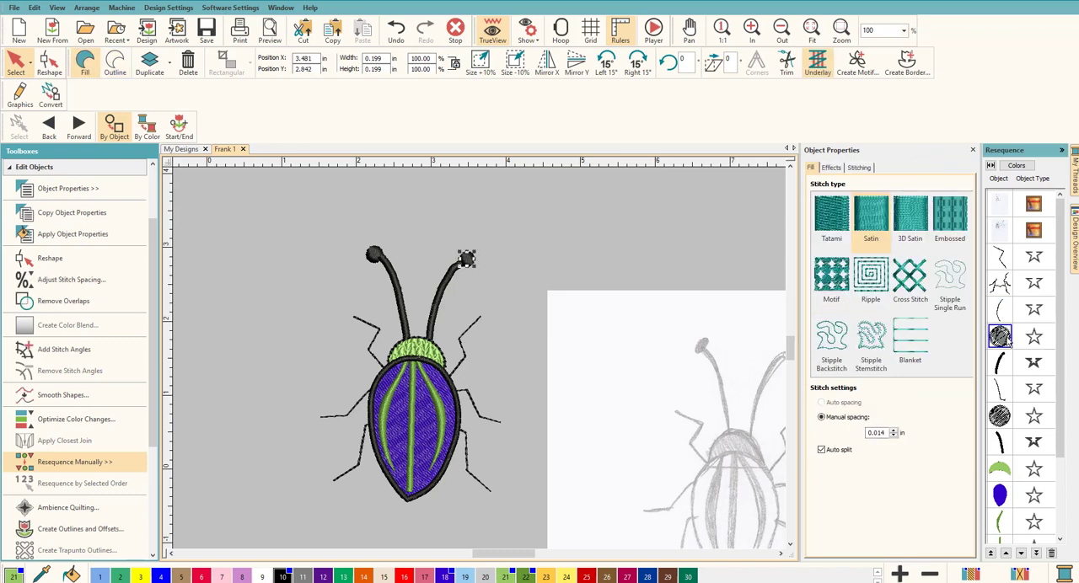
{"action": "left_click", "coordinate": [1000, 364]}
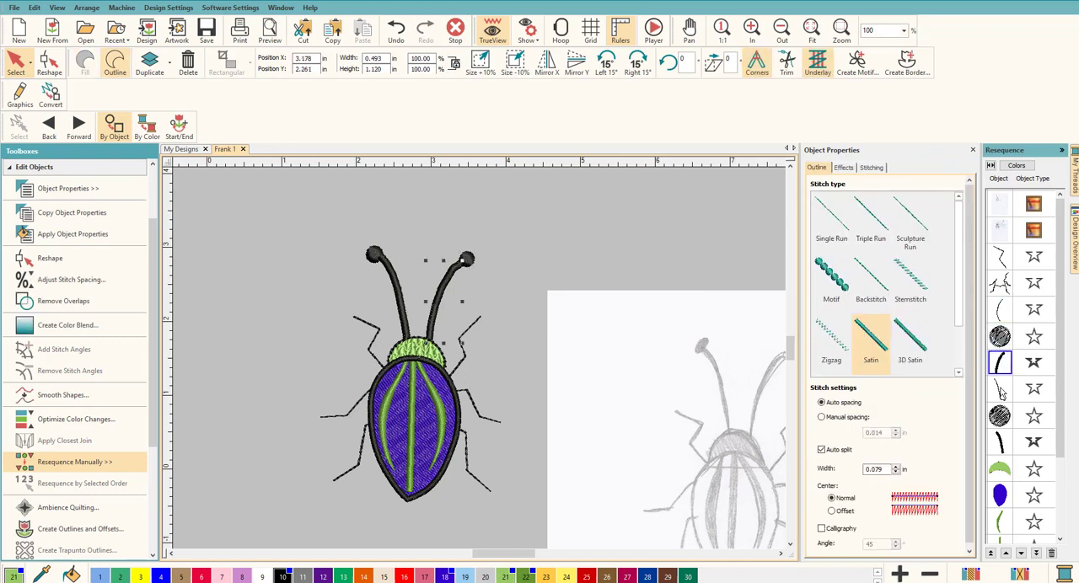
{"action": "left_click", "coordinate": [1000, 389]}
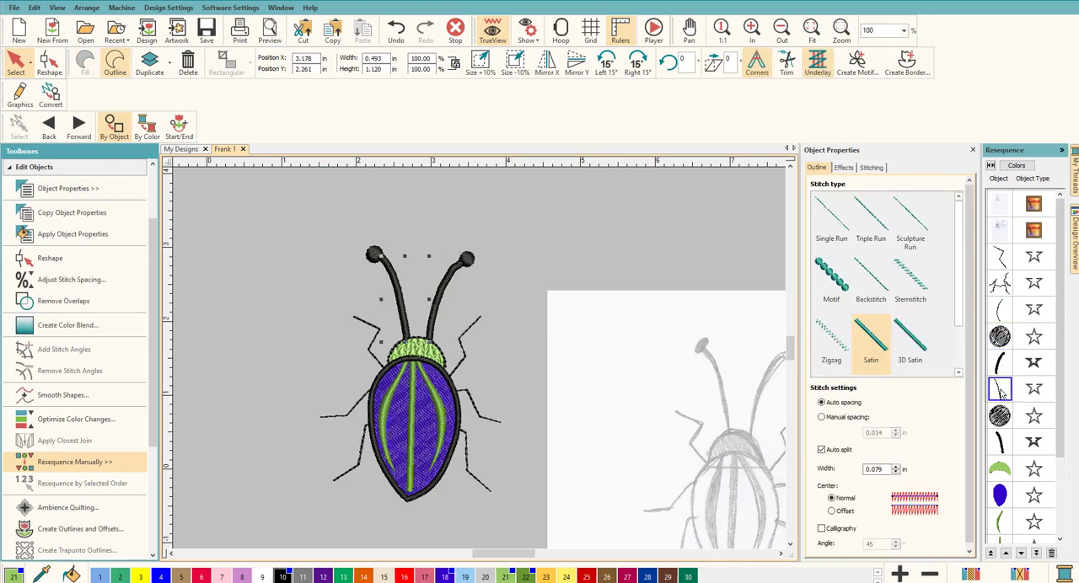
{"action": "left_click", "coordinate": [1002, 443], "text": "shift"}
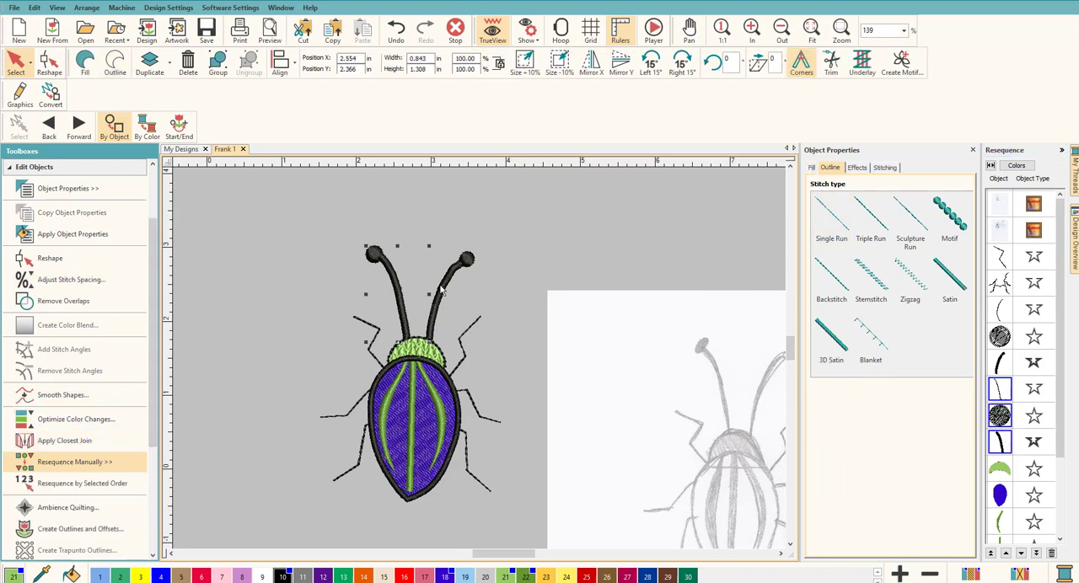
{"action": "left_click", "coordinate": [554, 258]}
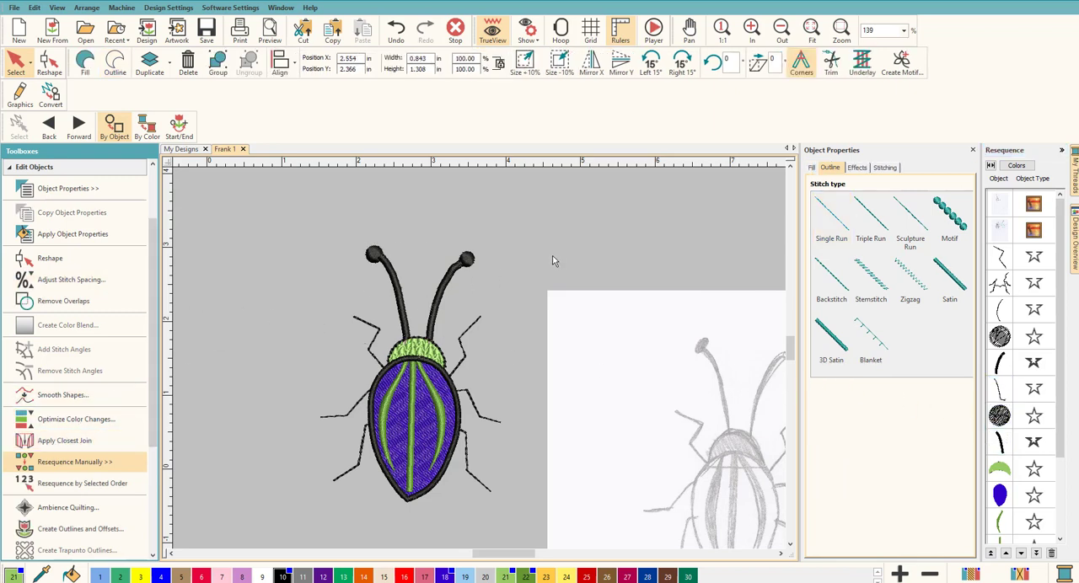
Replay the stitch-out simulation from the legs to the green head and stop it to look closer at the antennae
{"action": "left_click", "coordinate": [653, 30]}
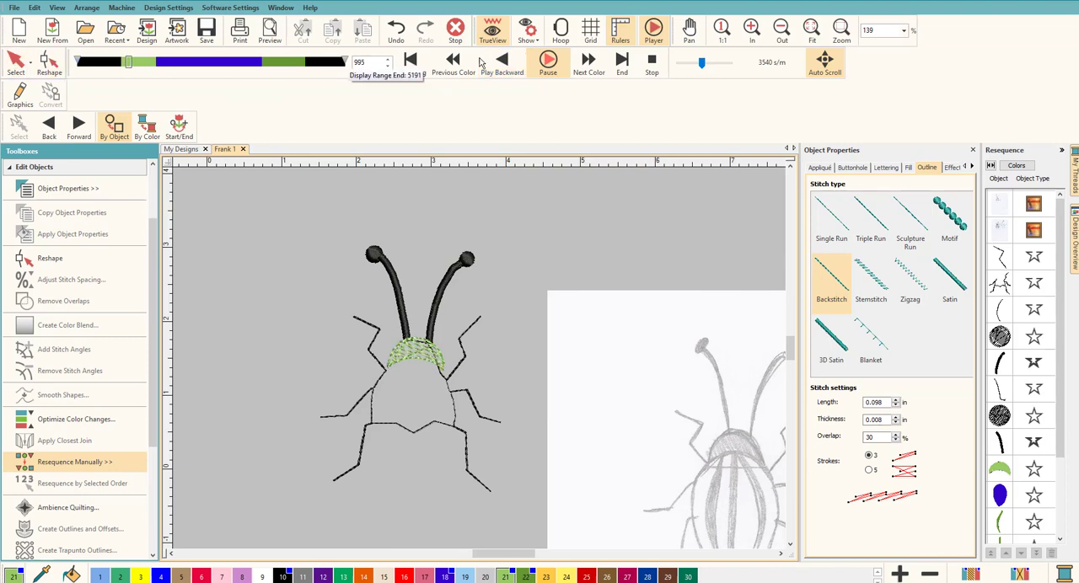
{"action": "left_click", "coordinate": [652, 63]}
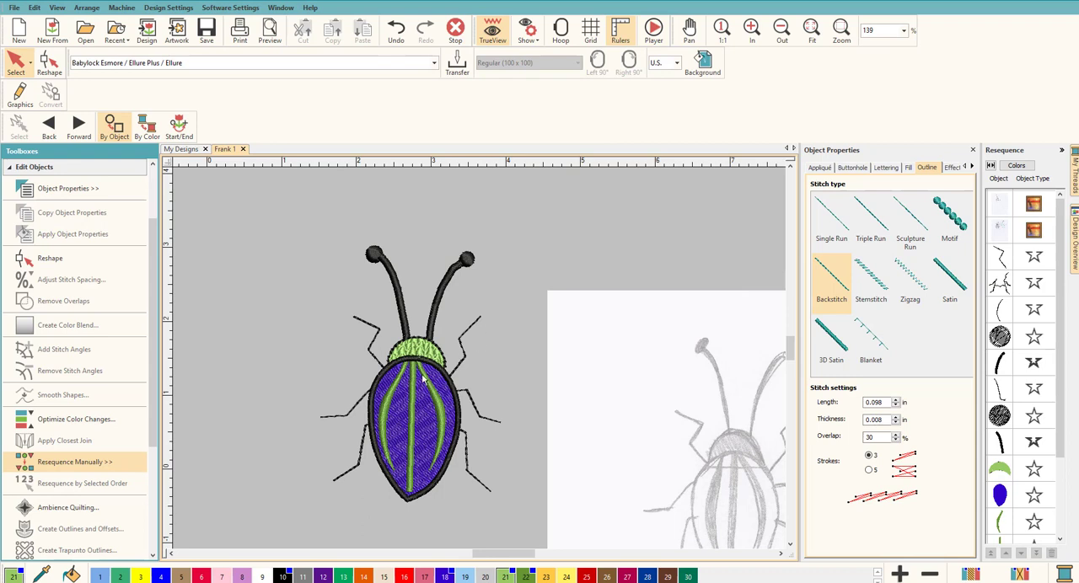
{"action": "scroll", "coordinate": [483, 360], "scroll_direction": "up", "scroll_amount": 3}
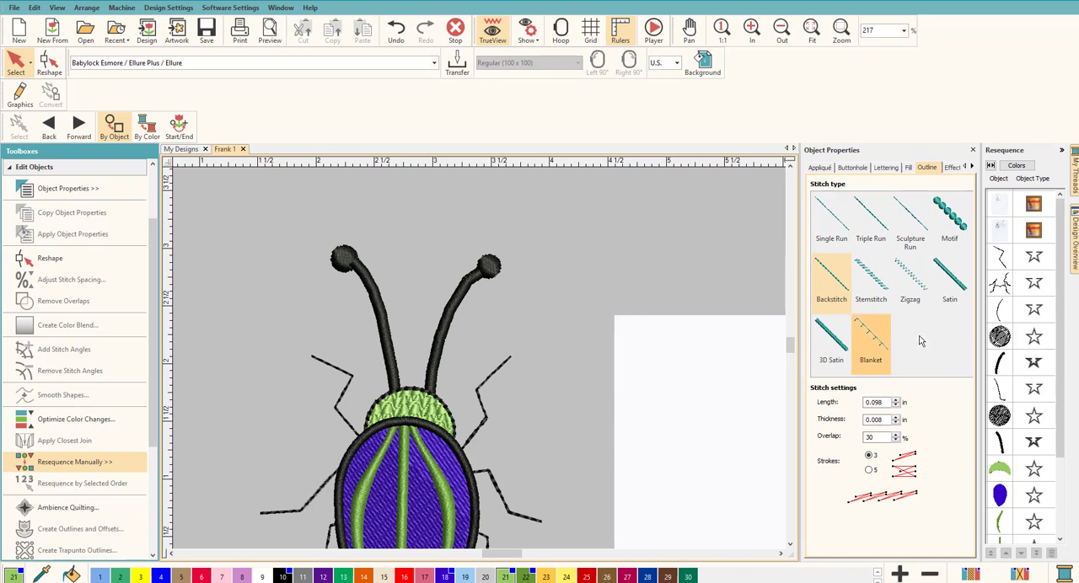
Examine the right antenna's travel run and its reshape nodes, followed by the tip circle and the satin stem
{"action": "left_click", "coordinate": [999, 311]}
{"action": "left_click", "coordinate": [616, 314]}
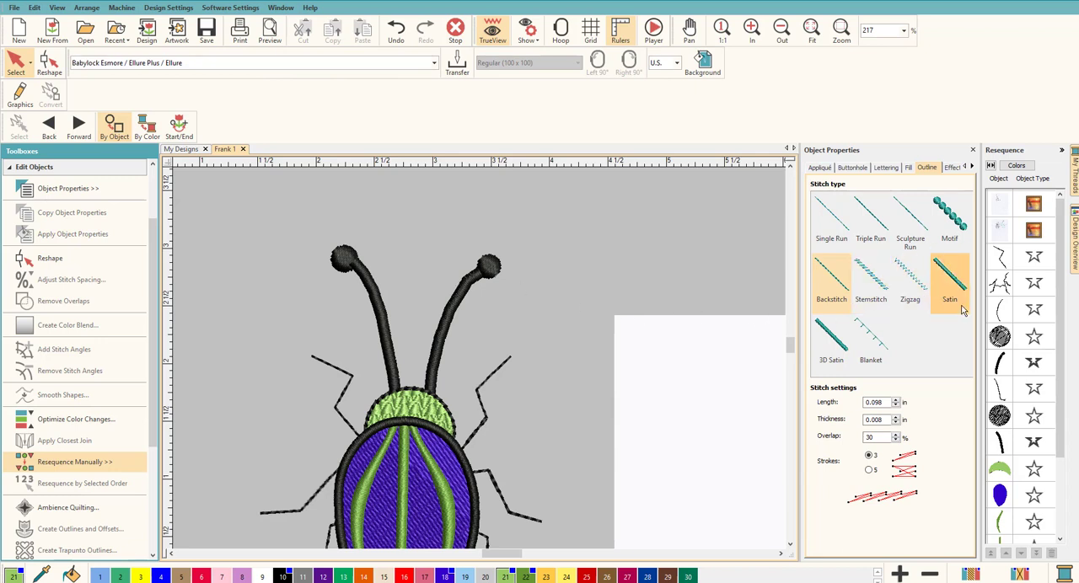
{"action": "left_click", "coordinate": [1000, 311]}
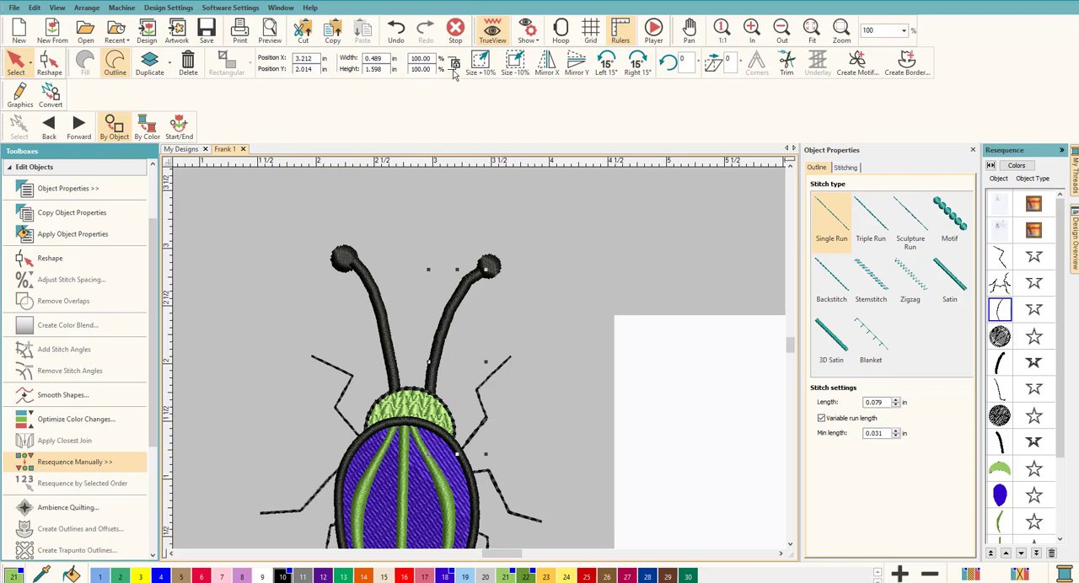
{"action": "left_click", "coordinate": [52, 71]}
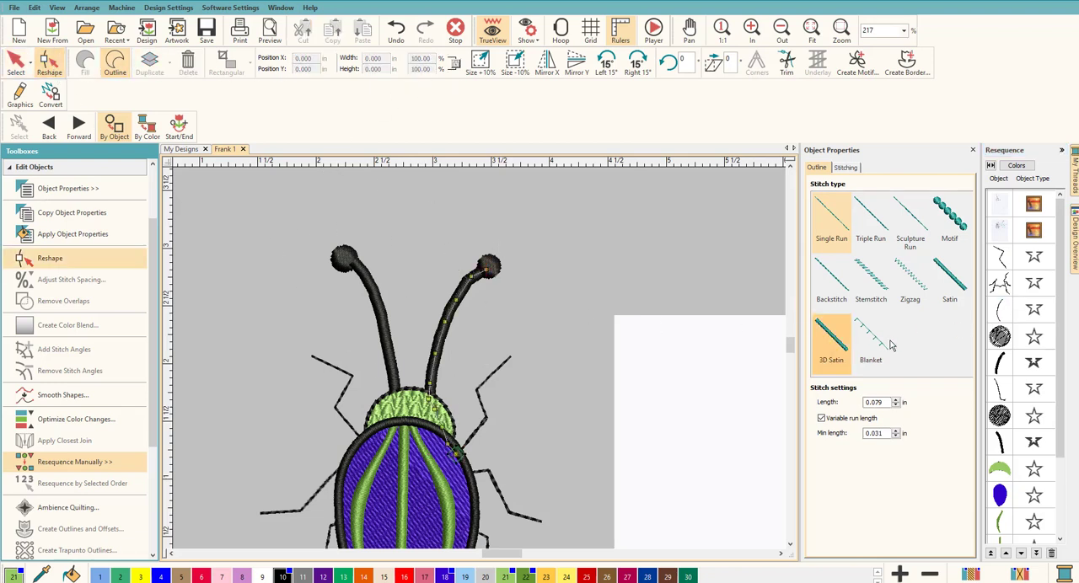
{"action": "left_click", "coordinate": [1006, 315]}
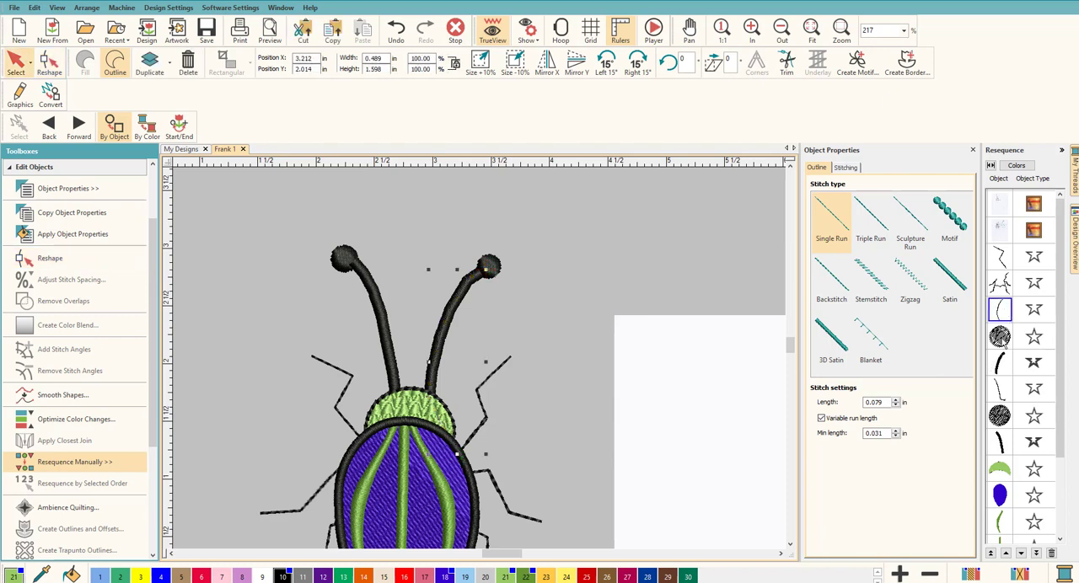
{"action": "left_click", "coordinate": [1000, 337]}
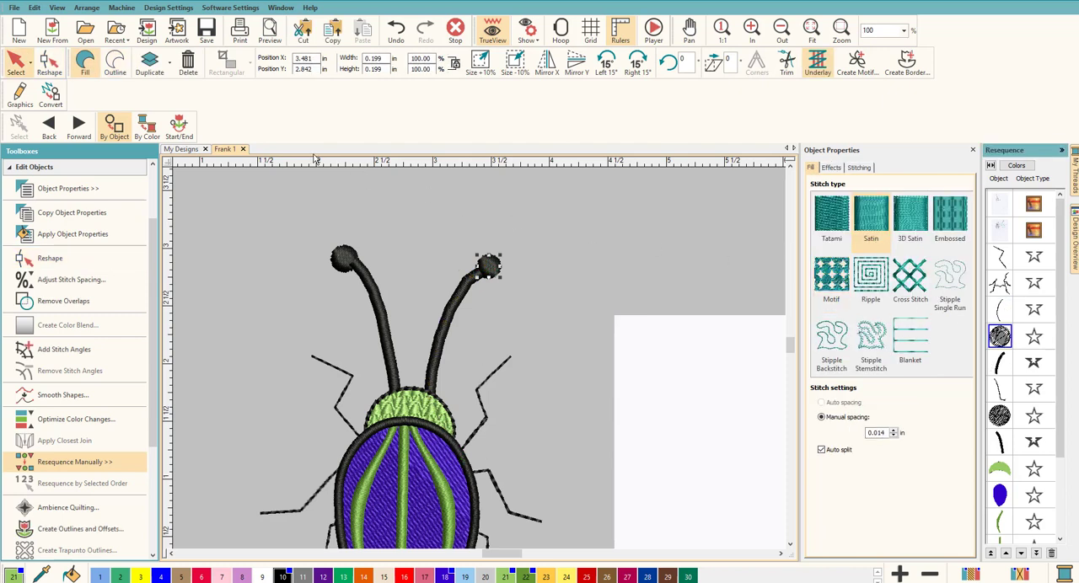
{"action": "left_click", "coordinate": [1002, 362]}
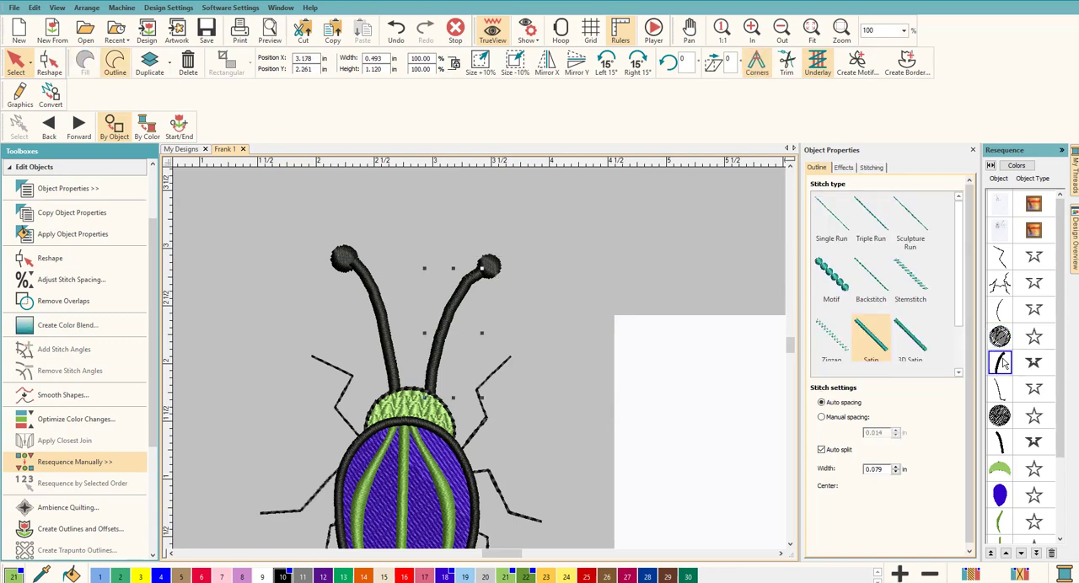
Examine the reshape nodes of the right antenna's satin stem up close, and return to selection mode with nothing selected
{"action": "left_click", "coordinate": [54, 65]}
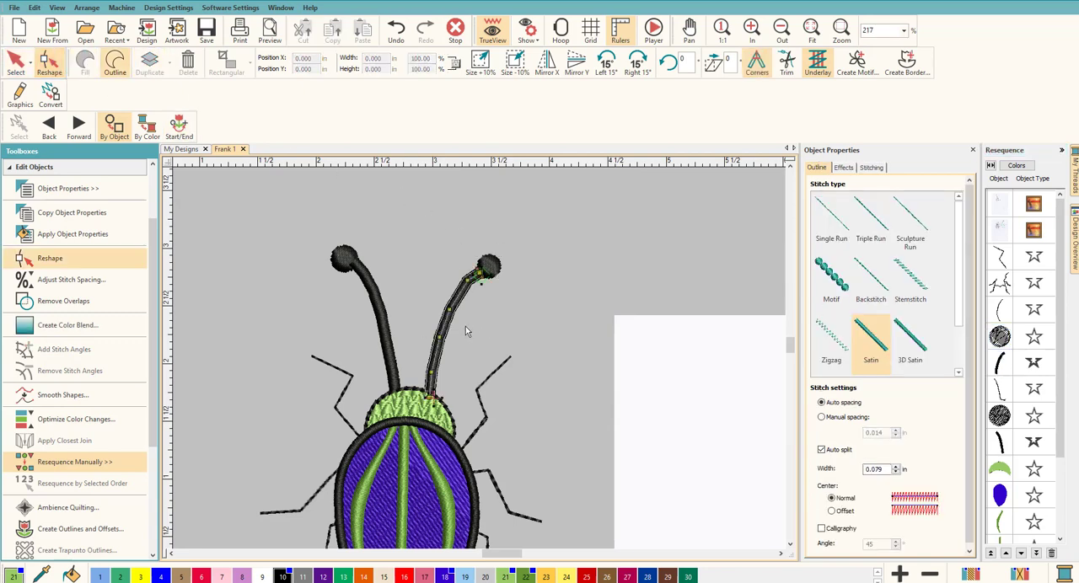
{"action": "scroll", "coordinate": [464, 331], "scroll_direction": "up", "scroll_amount": 5}
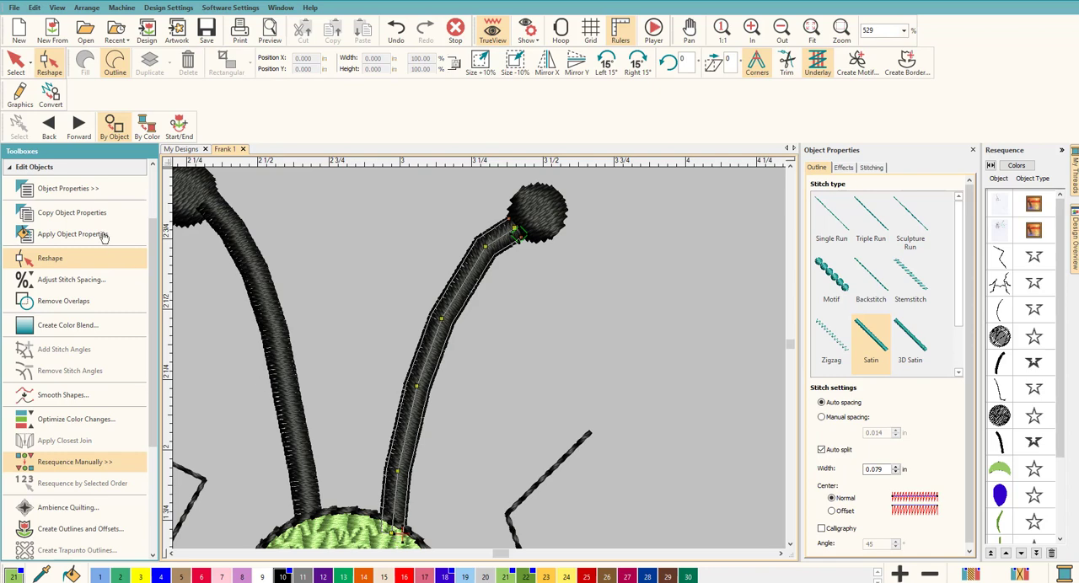
{"action": "left_click", "coordinate": [15, 61]}
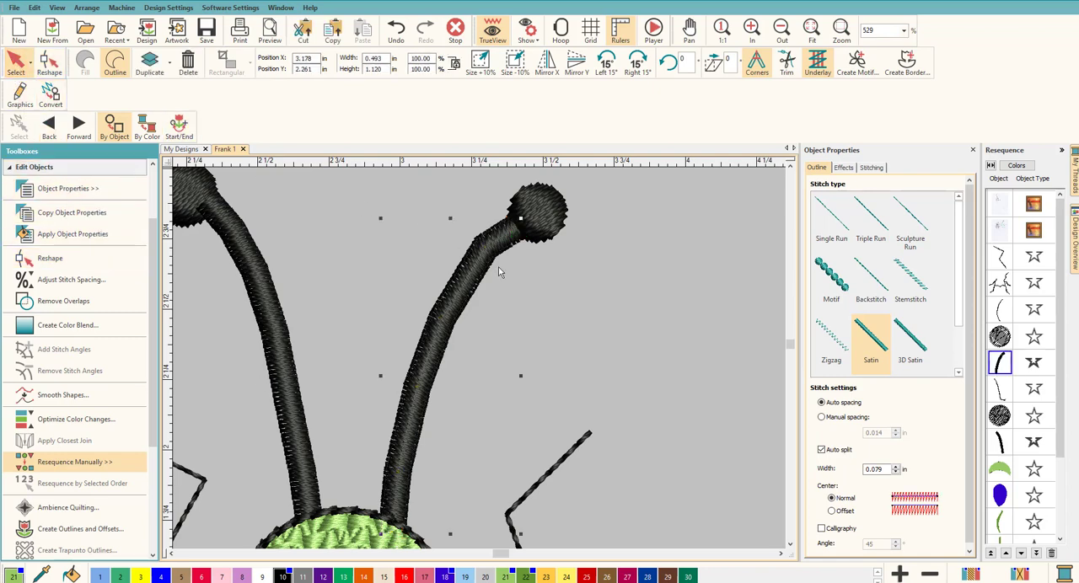
{"action": "left_click", "coordinate": [628, 327]}
{"action": "scroll", "coordinate": [482, 359], "scroll_direction": "down", "scroll_amount": 3}
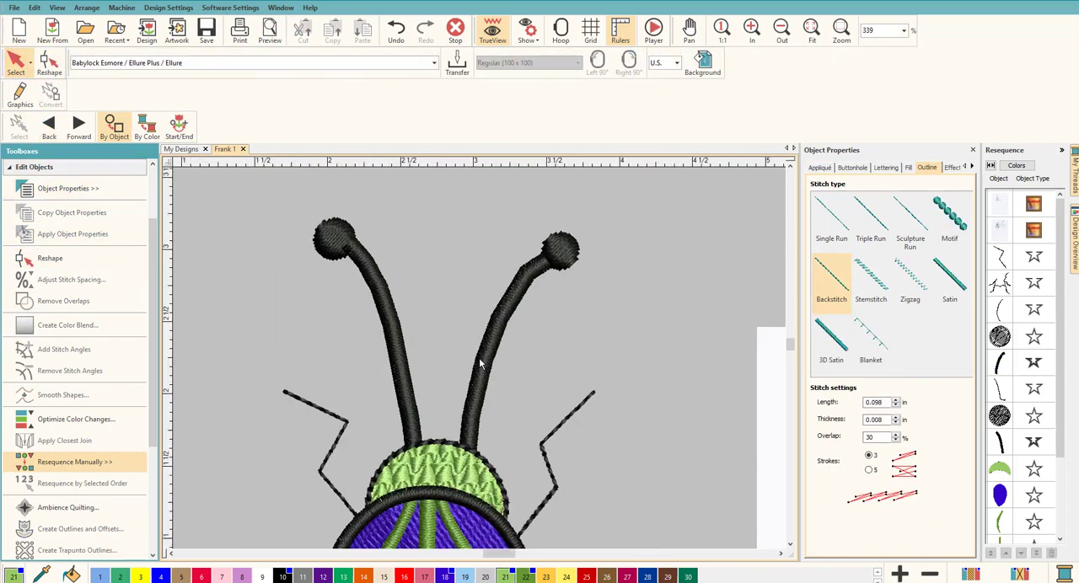
{"action": "scroll", "coordinate": [474, 376], "scroll_direction": "down", "scroll_amount": 1}
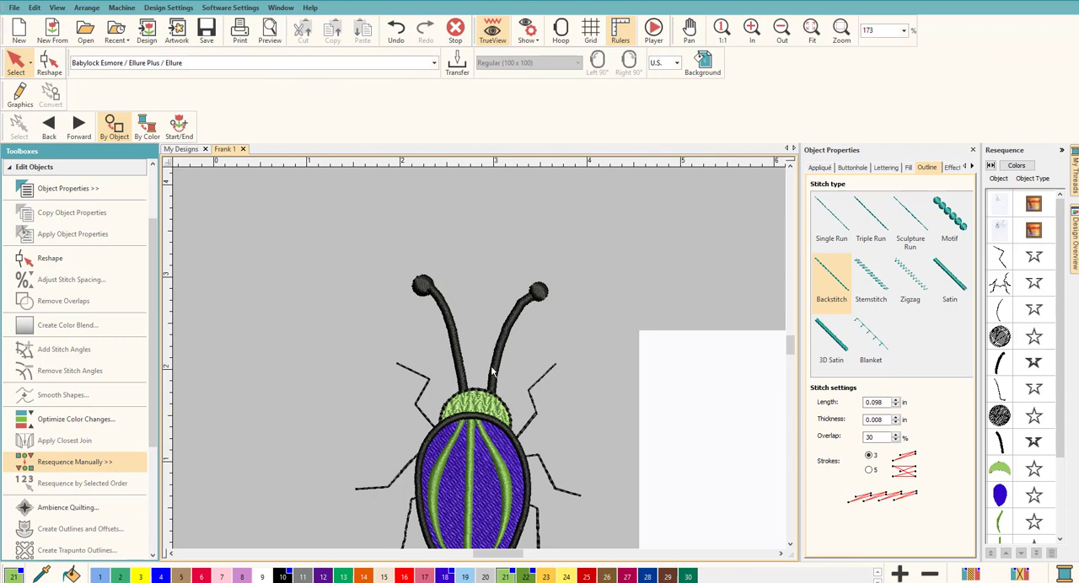
Check the underlay and connector settings of the right antenna's satin stem and clear the selection
{"action": "left_click", "coordinate": [1000, 362]}
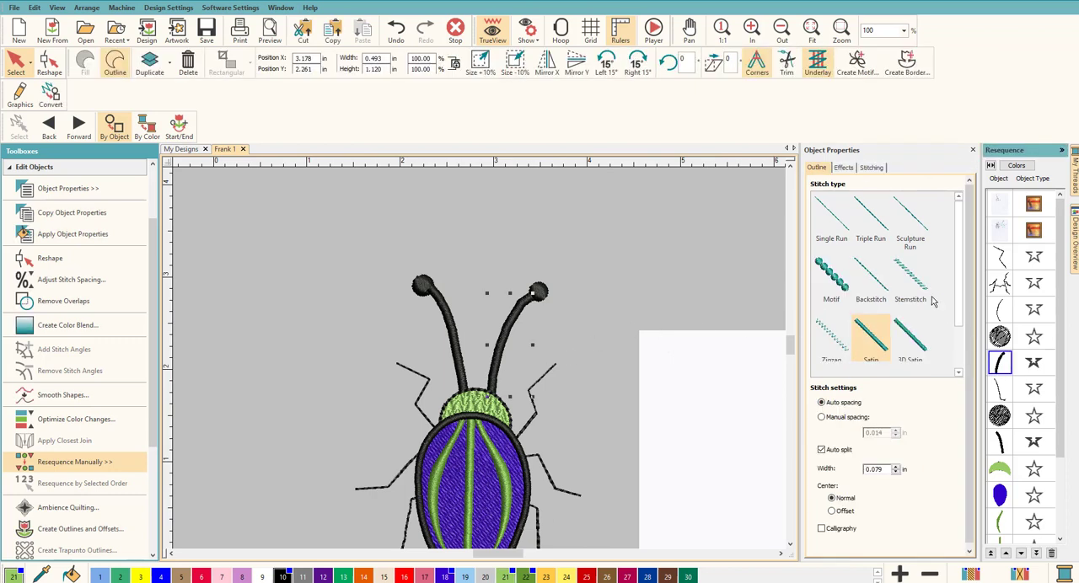
{"action": "left_click", "coordinate": [870, 169]}
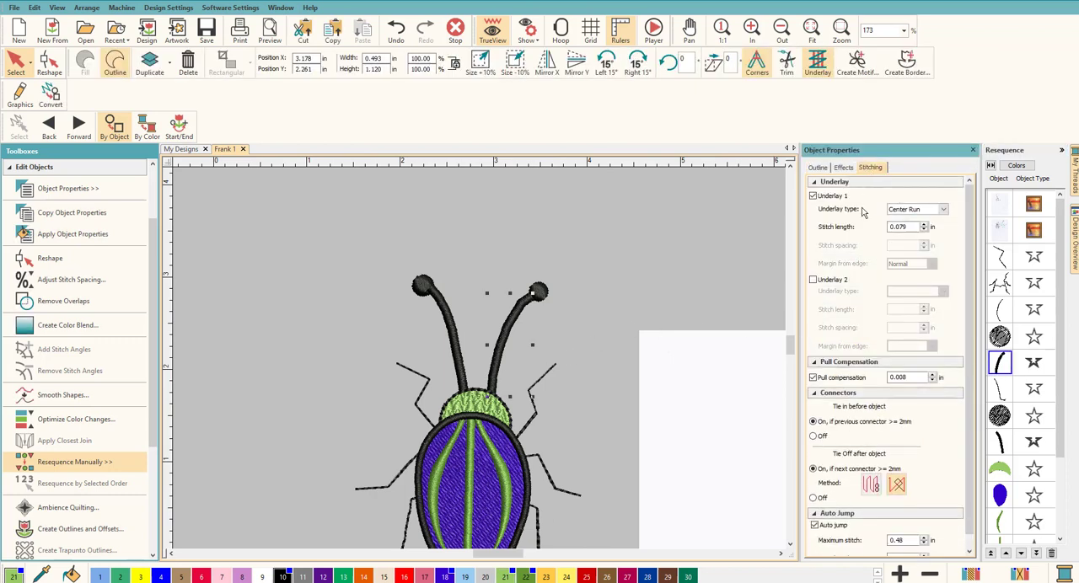
{"action": "left_click", "coordinate": [602, 249]}
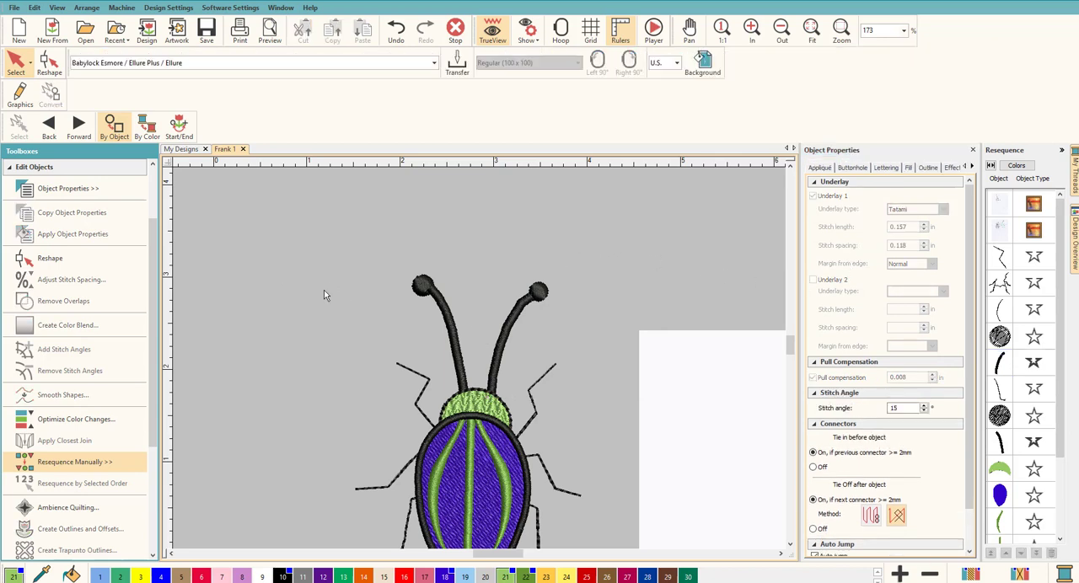
Replay the whole stitch-out simulation, raising its speed to 15180 s/m, and list the stitching sequence by thread color
{"action": "scroll", "coordinate": [415, 371], "scroll_direction": "up", "scroll_amount": 2}
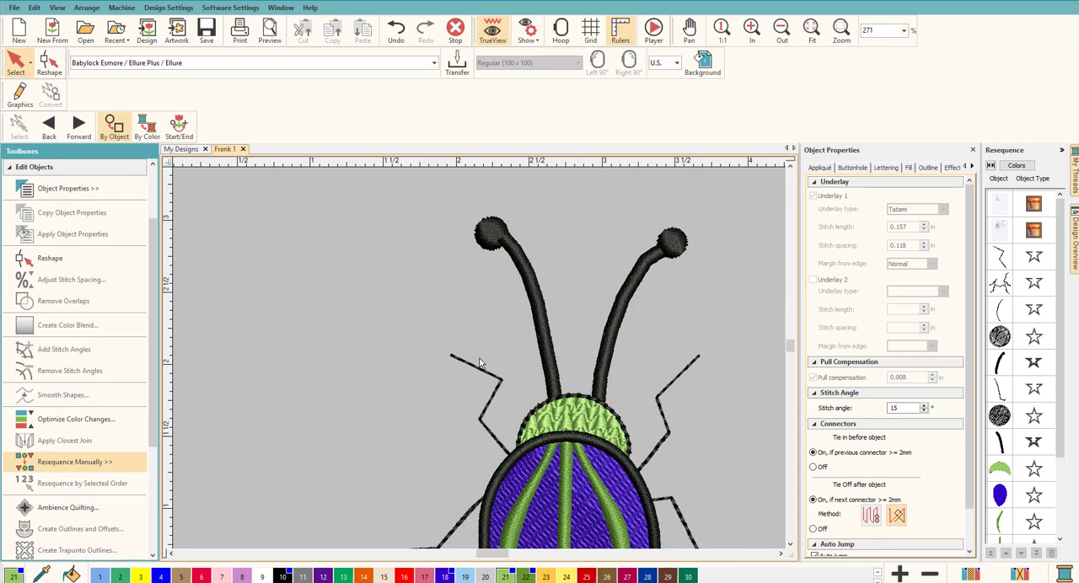
{"action": "left_click", "coordinate": [654, 31]}
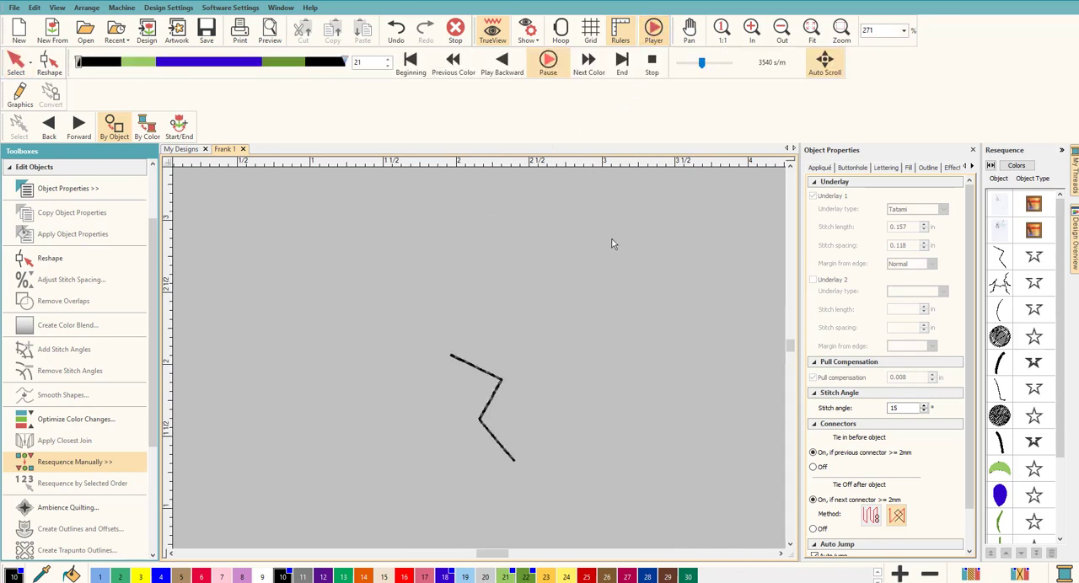
{"action": "scroll", "coordinate": [482, 364], "scroll_direction": "down", "scroll_amount": 1}
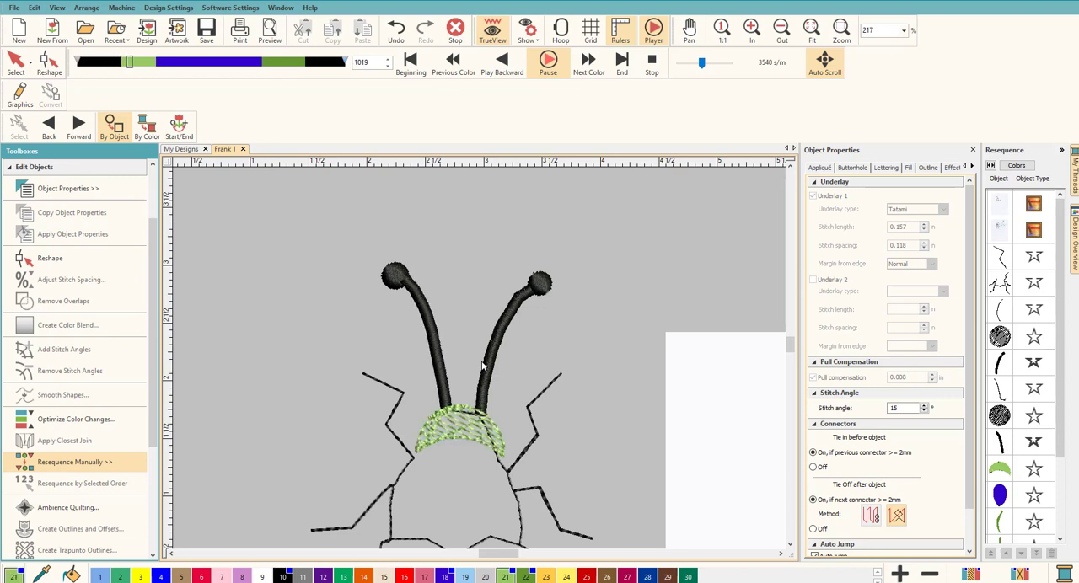
{"action": "left_click", "coordinate": [711, 64]}
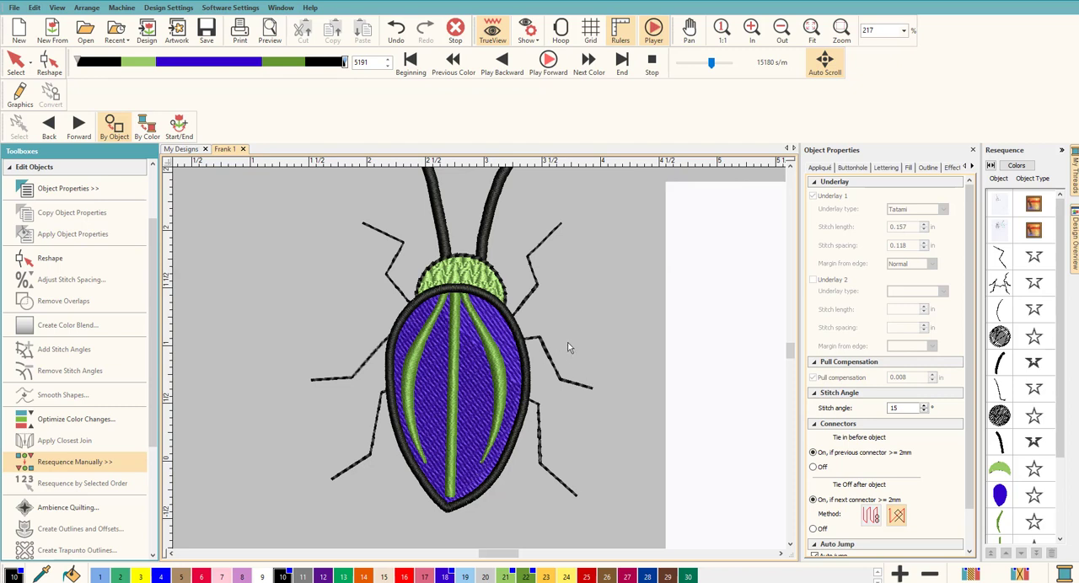
{"action": "scroll", "coordinate": [464, 365], "scroll_direction": "down", "scroll_amount": 2}
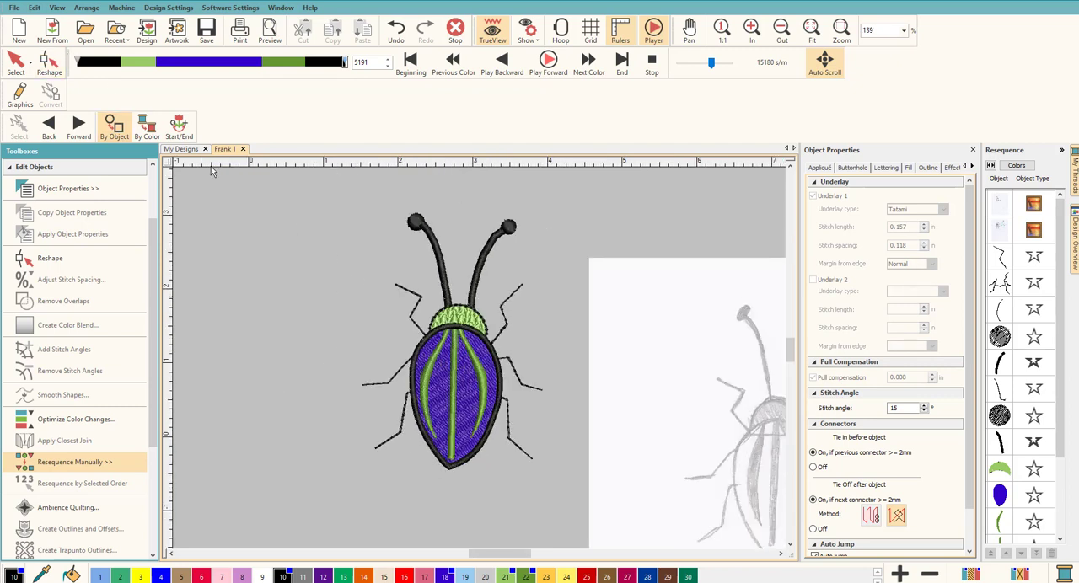
{"action": "left_click", "coordinate": [1016, 166]}
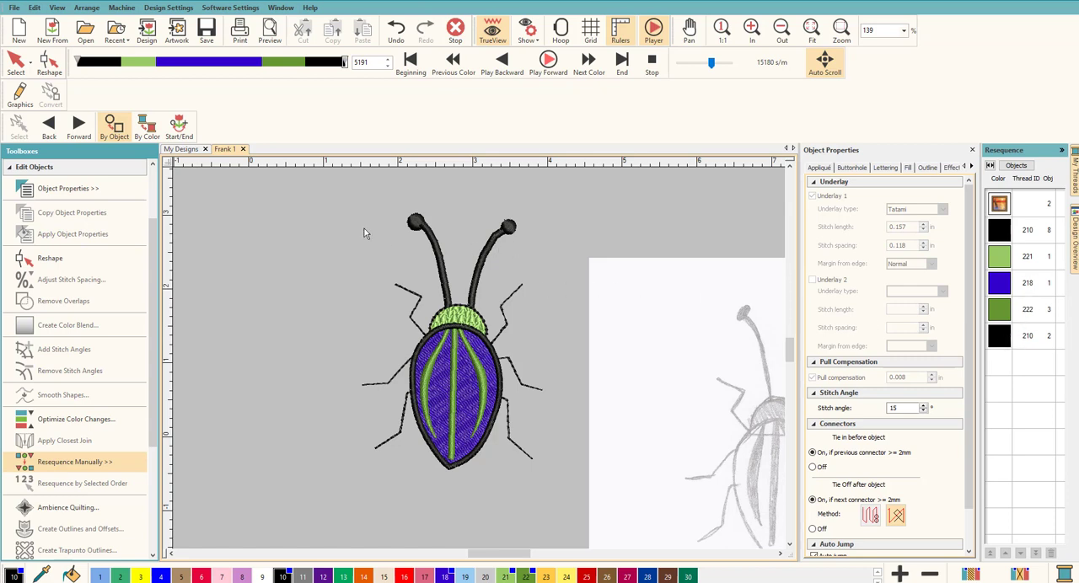
Inspect the beetle's stitches with TrueView off, and restore TrueView to compare the design with the original sketch
{"action": "scroll", "coordinate": [365, 326], "scroll_direction": "down", "scroll_amount": 4}
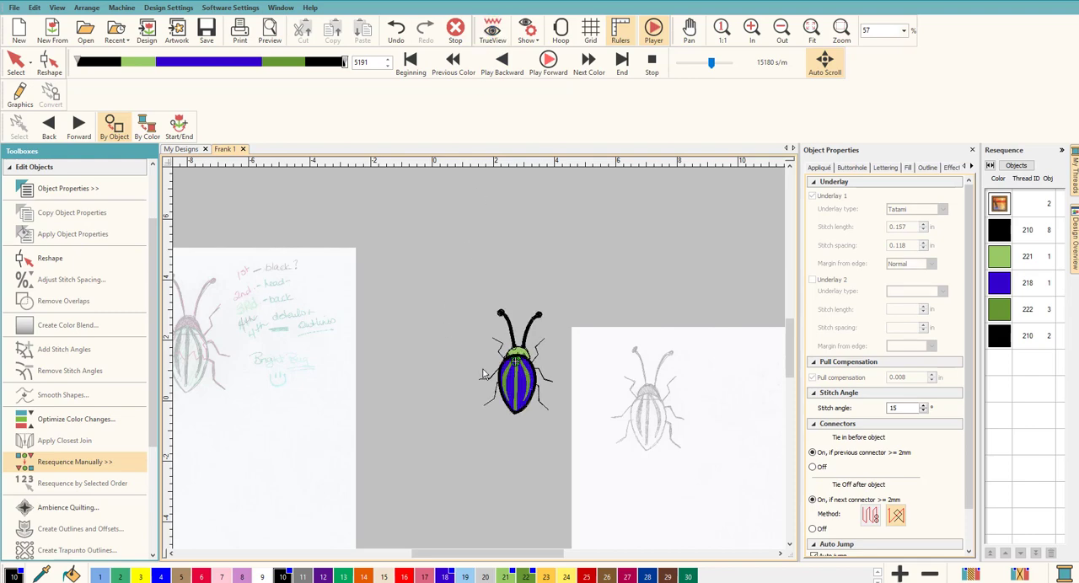
{"action": "scroll", "coordinate": [481, 363], "scroll_direction": "up", "scroll_amount": 1}
{"action": "scroll", "coordinate": [481, 363], "scroll_direction": "up", "scroll_amount": 3}
{"action": "scroll", "coordinate": [480, 363], "scroll_direction": "up", "scroll_amount": 2}
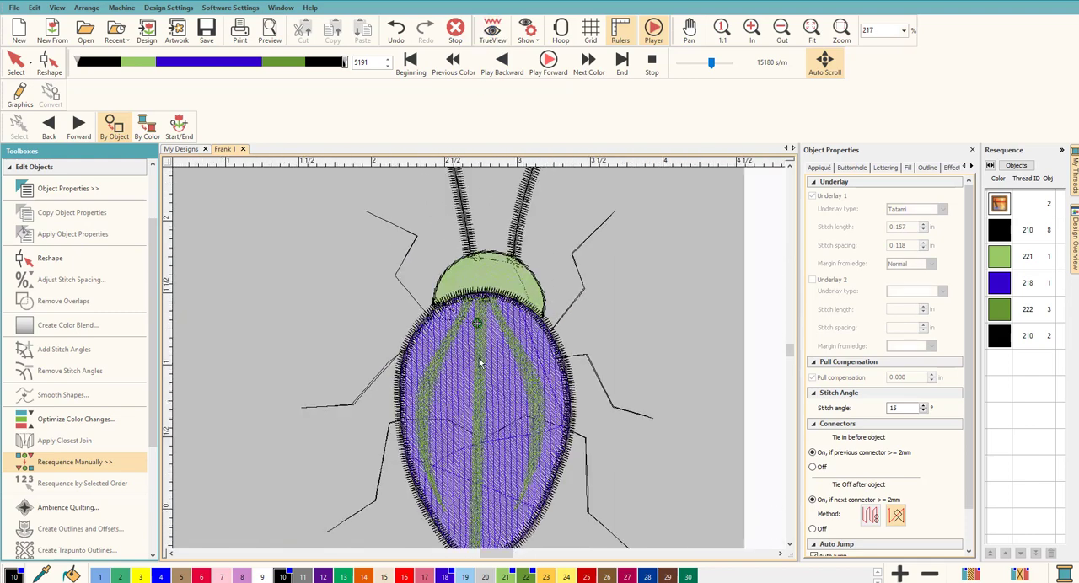
{"action": "scroll", "coordinate": [480, 364], "scroll_direction": "down", "scroll_amount": 4}
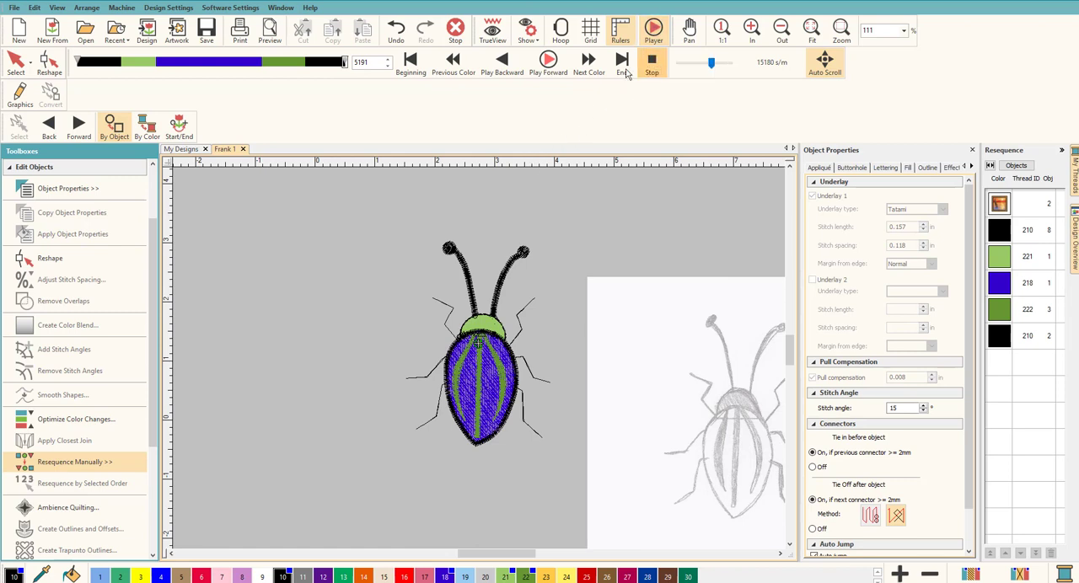
{"action": "left_click", "coordinate": [493, 31]}
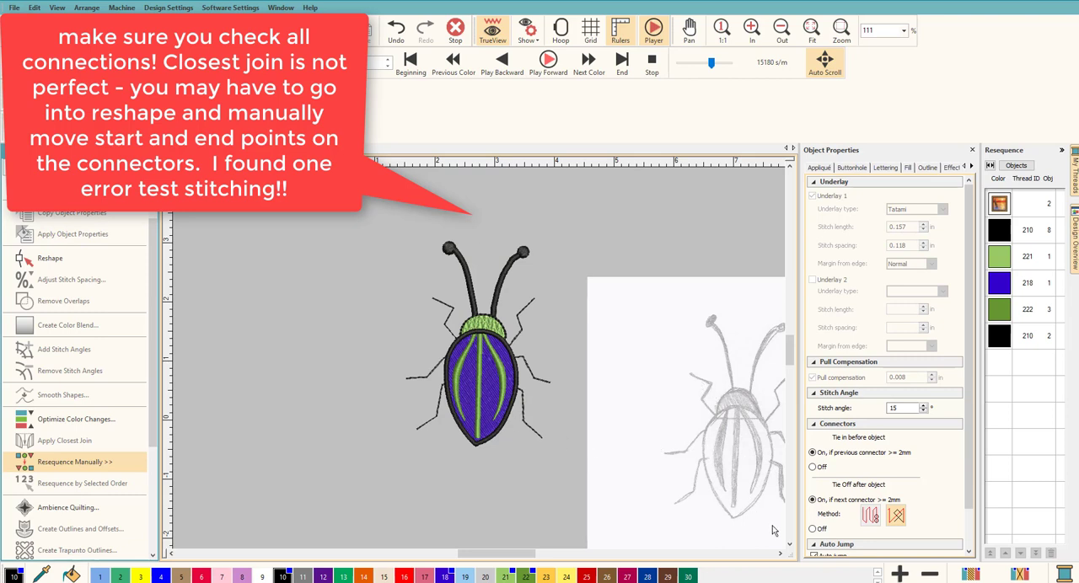
{"action": "left_click", "coordinate": [780, 553]}
{"action": "left_click", "coordinate": [780, 554]}
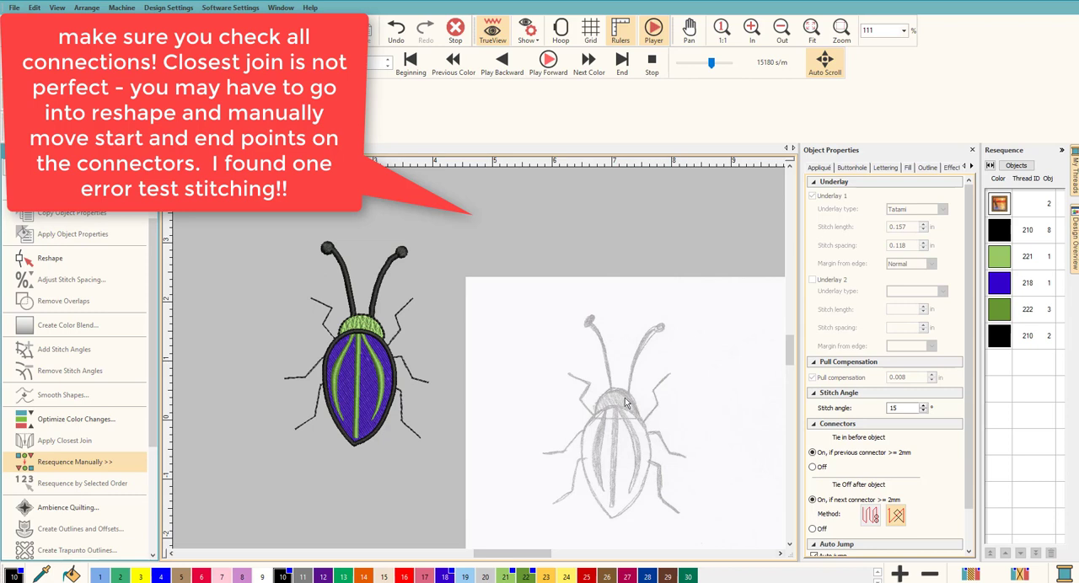